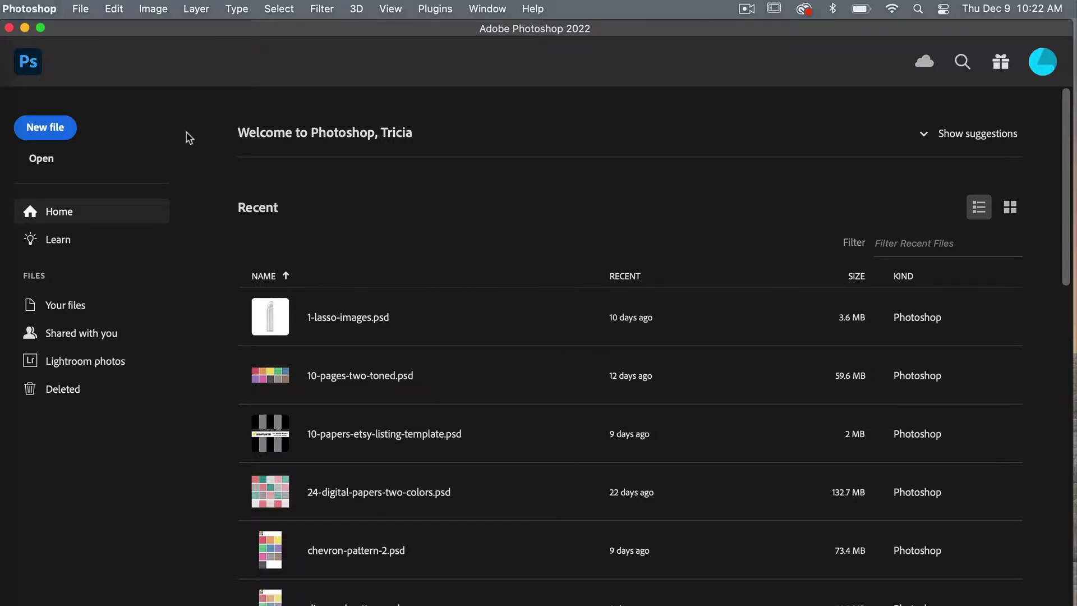
- Create a new 1200 x 1200 px document at 300 ppi in RGB Color with a transparent background
click(55, 133)
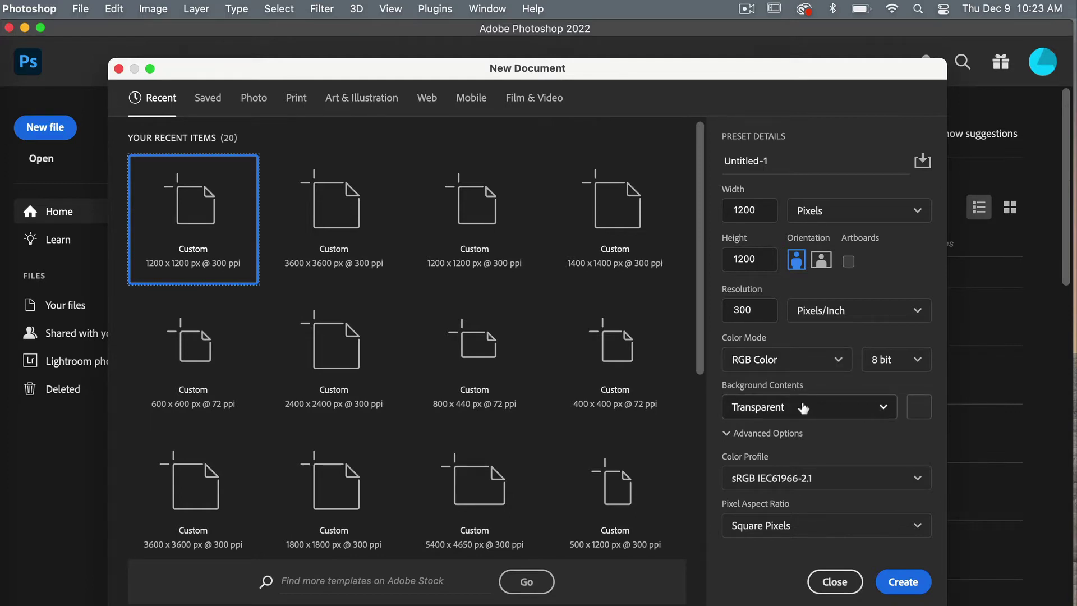
click(902, 582)
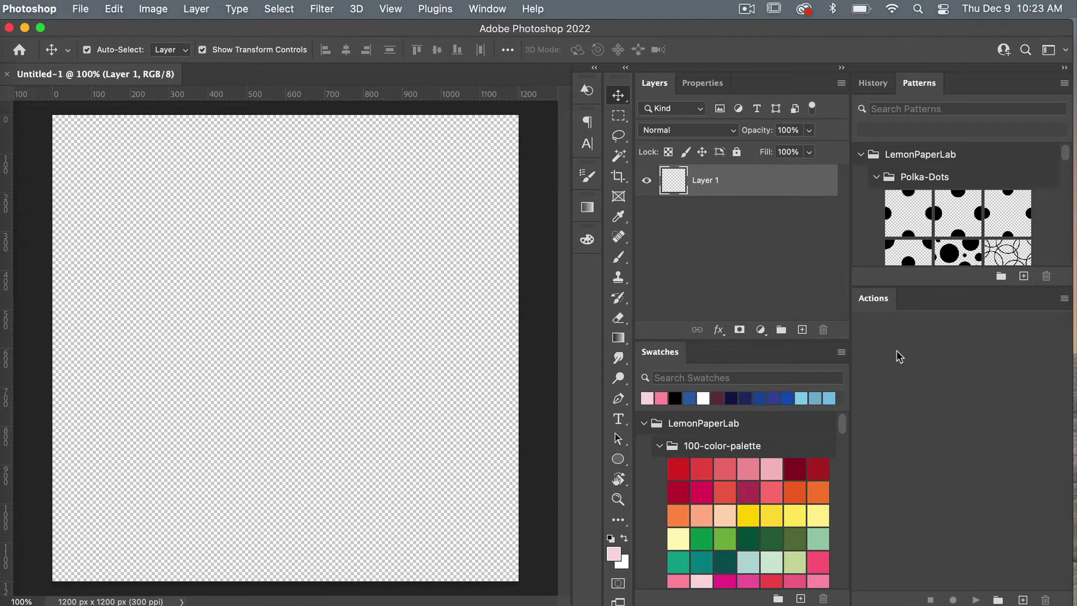
- Load the action set Repeat-Object-Around-Circle.atn from the Raw-files folder and expand it to list its actions
click(491, 11)
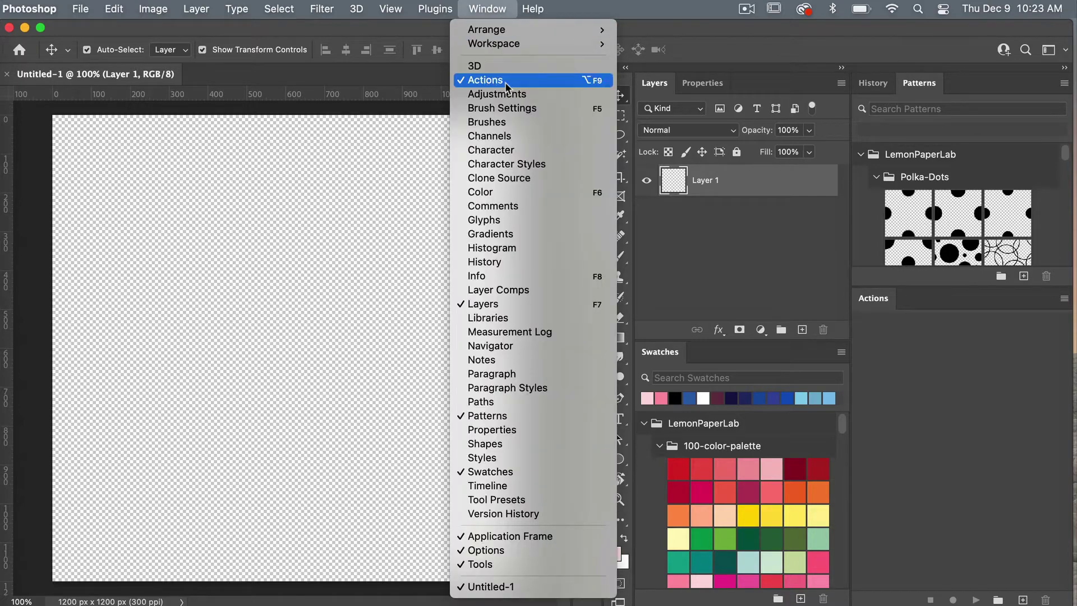
click(926, 329)
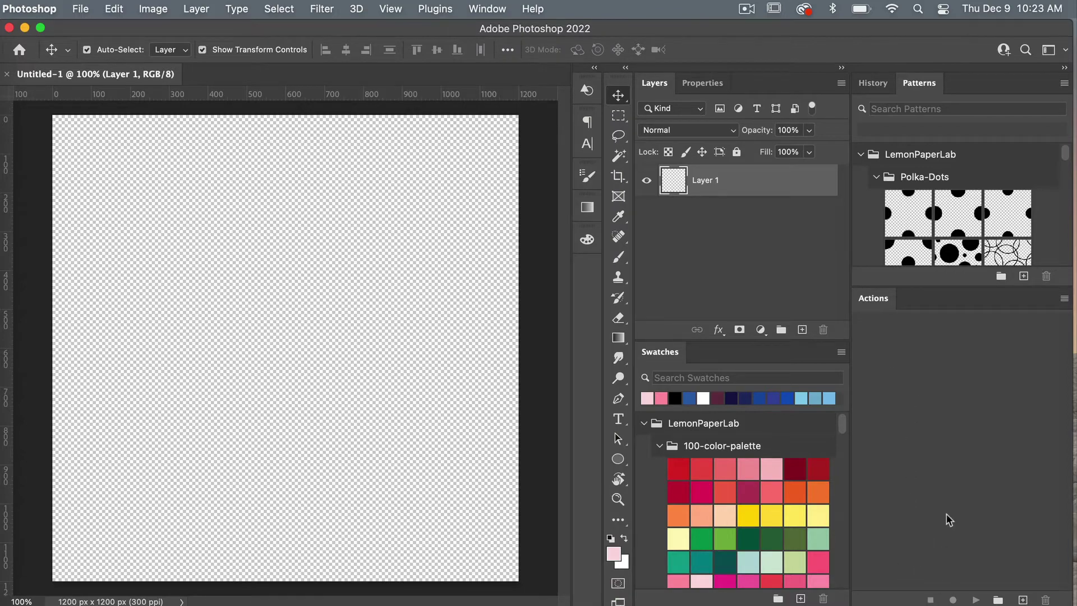
click(1064, 299)
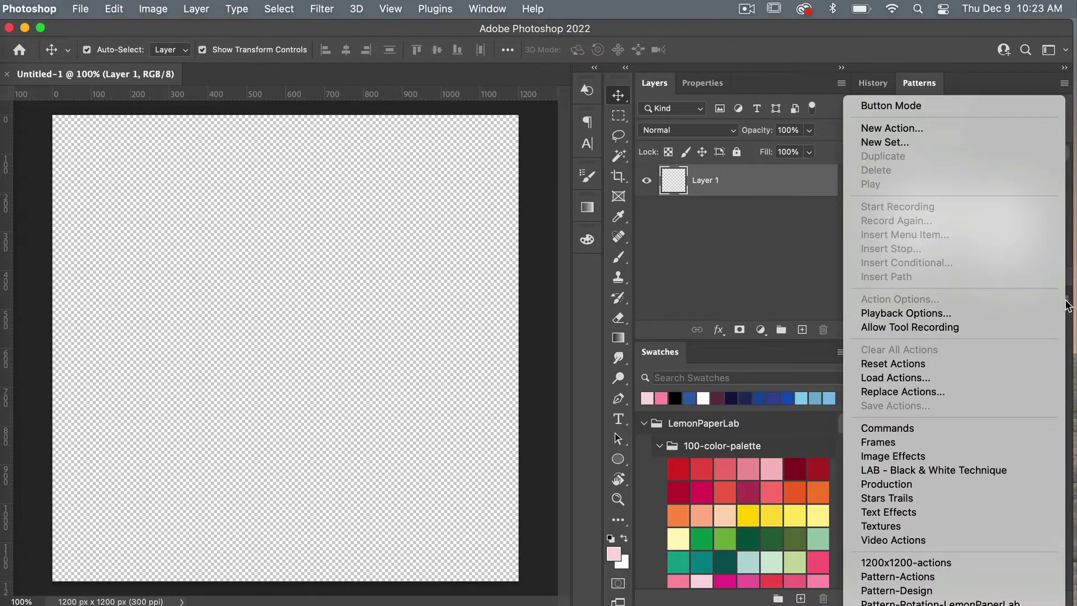
click(934, 381)
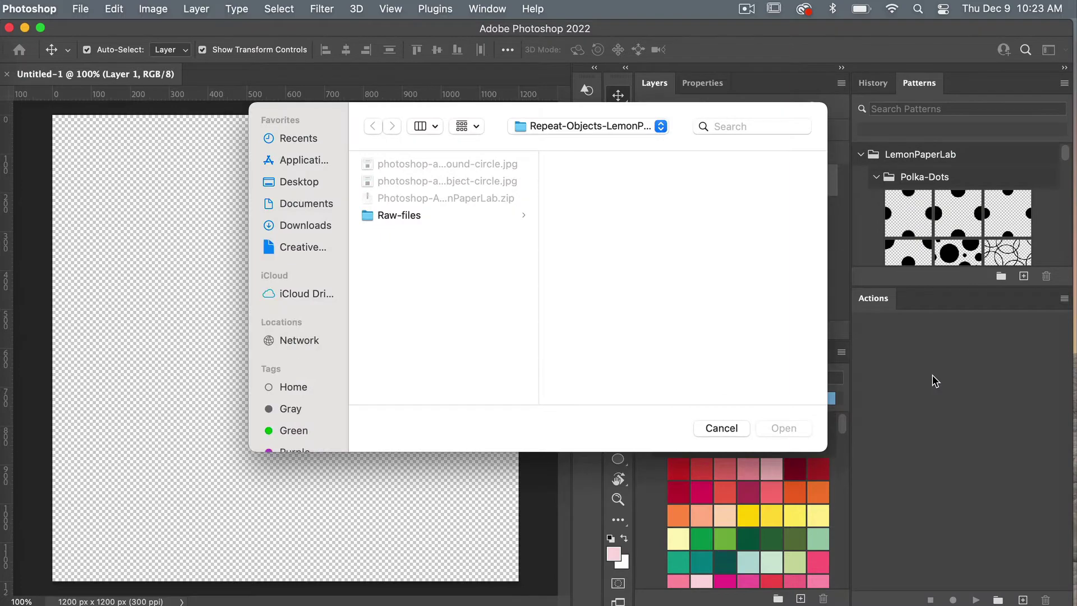
click(443, 215)
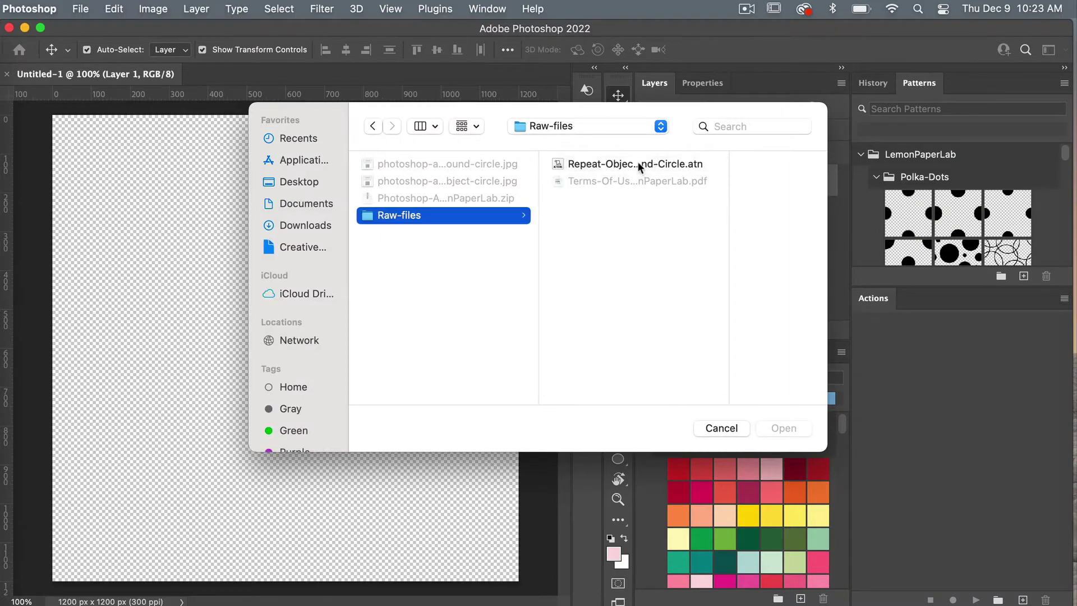
click(637, 163)
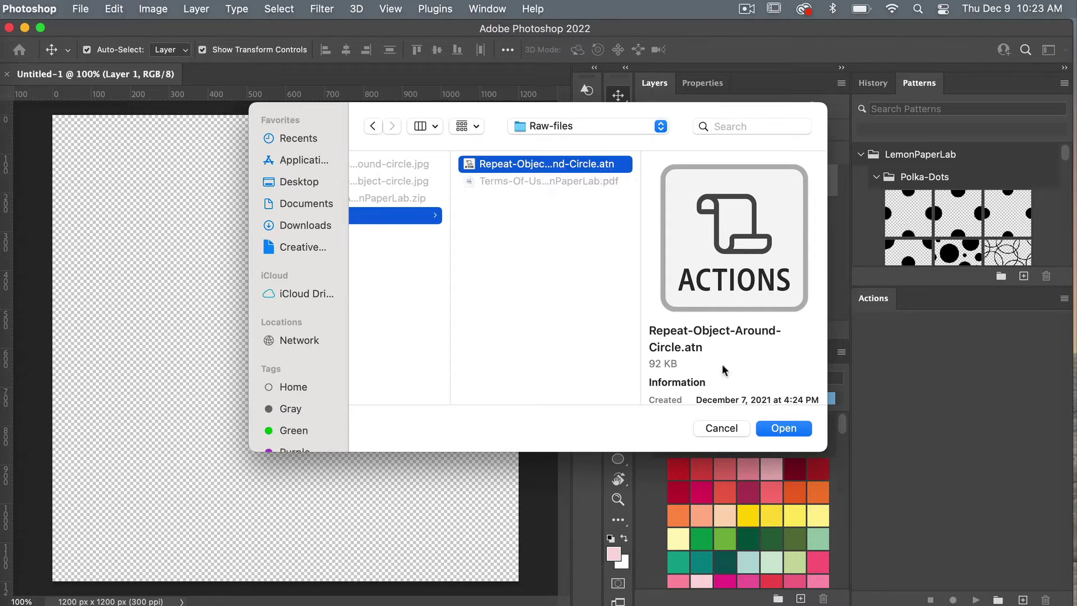
click(784, 430)
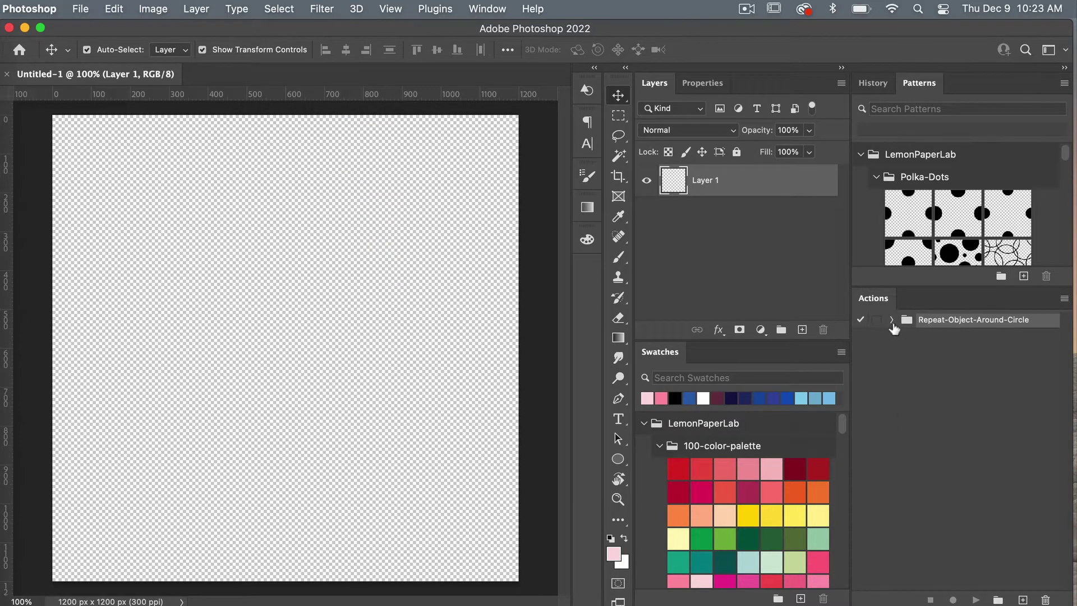
click(891, 320)
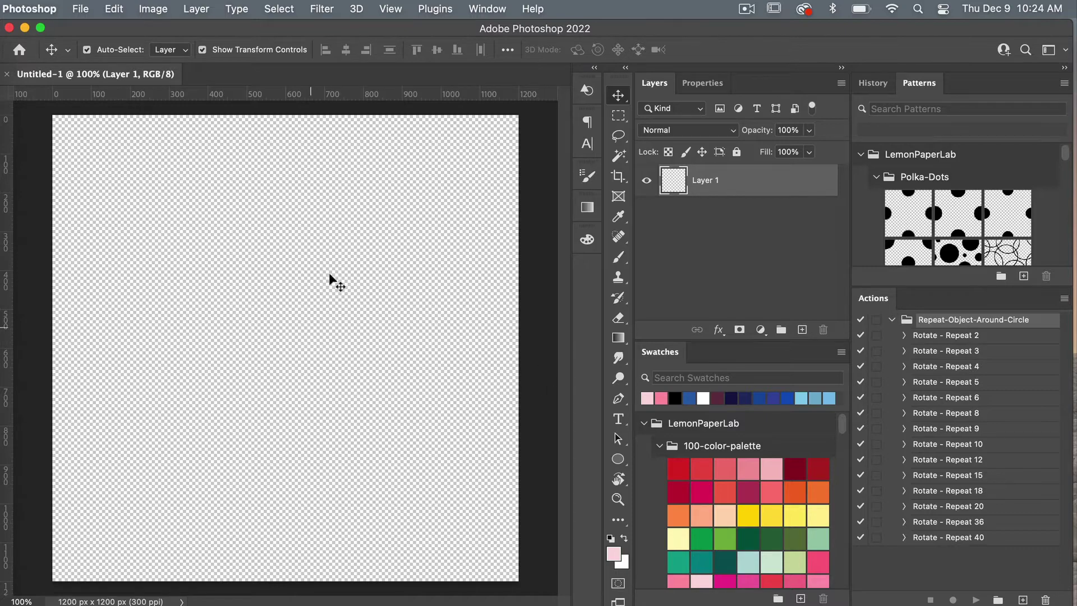
- Add a guide layout with 2 columns and 2 rows to mark the canvas centre
click(392, 8)
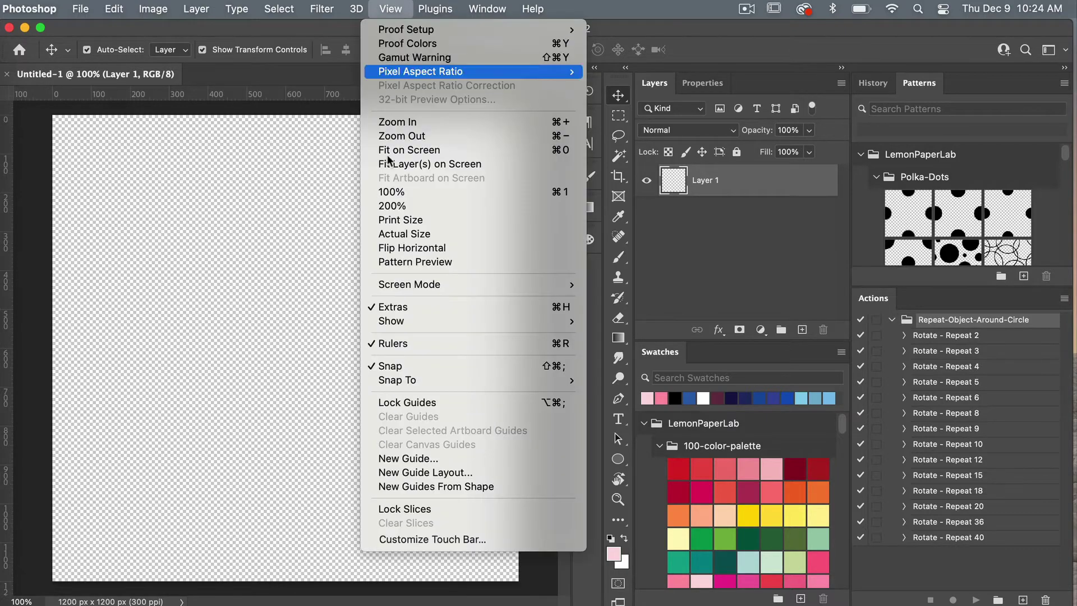
click(424, 471)
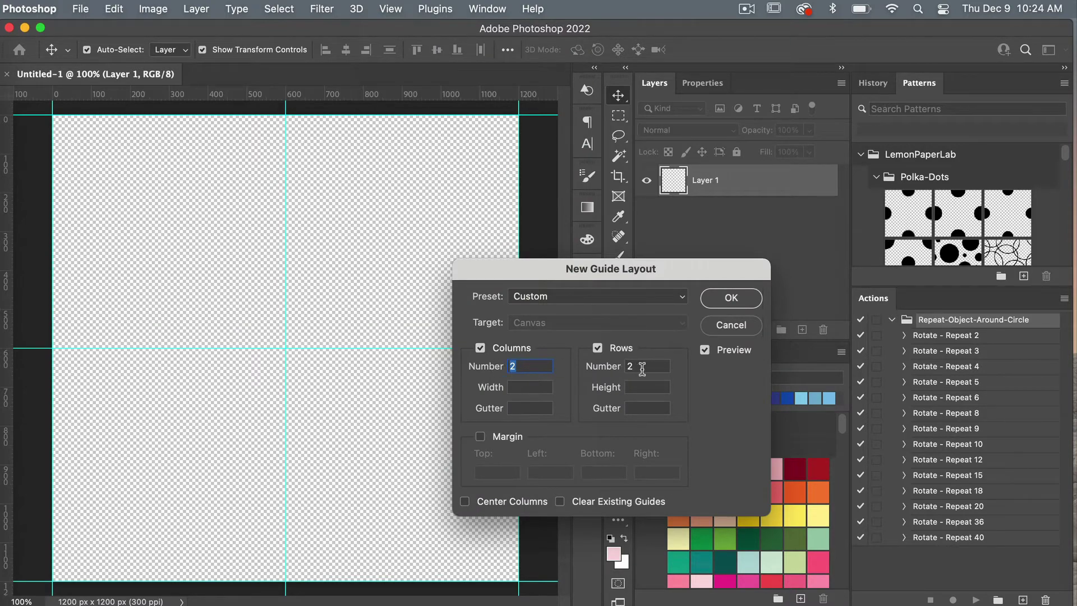
click(731, 297)
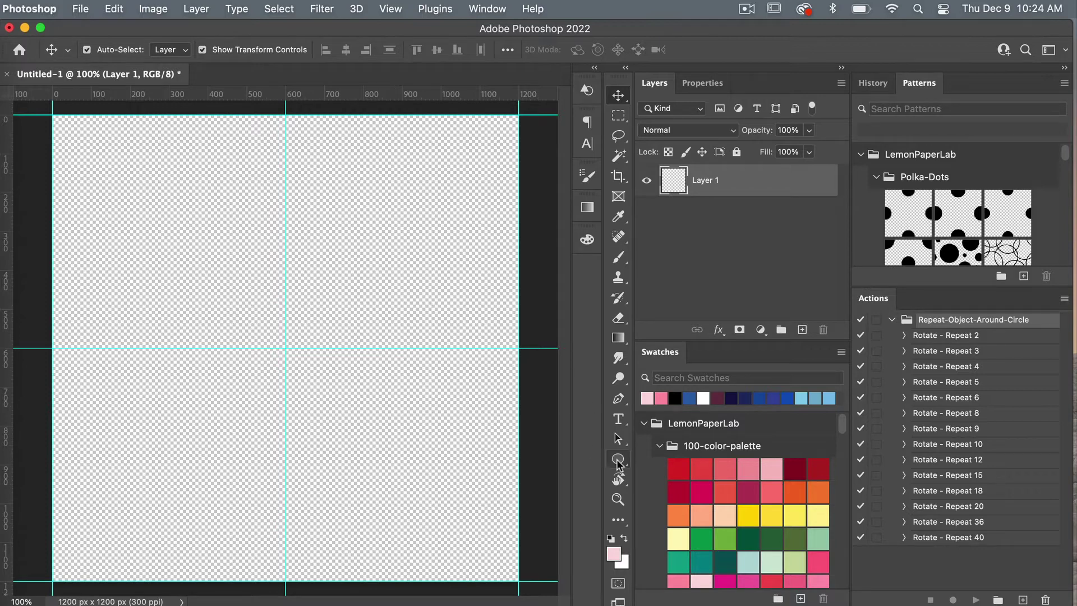
- Draw a black circle about 384 px wide with the Ellipse tool, centred on the vertical guide above the canvas centre
click(619, 459)
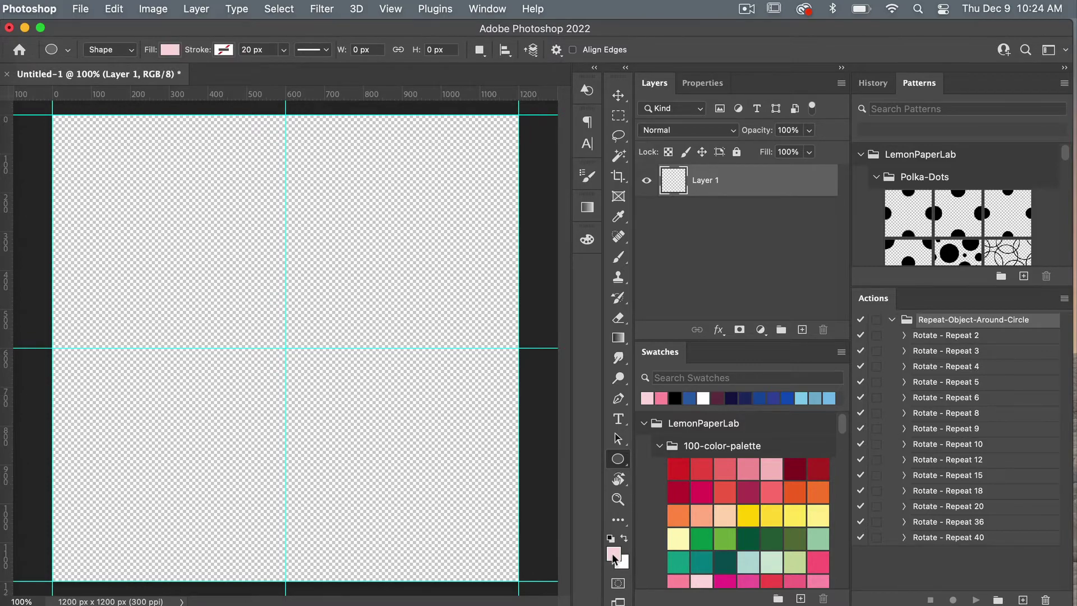
key(d)
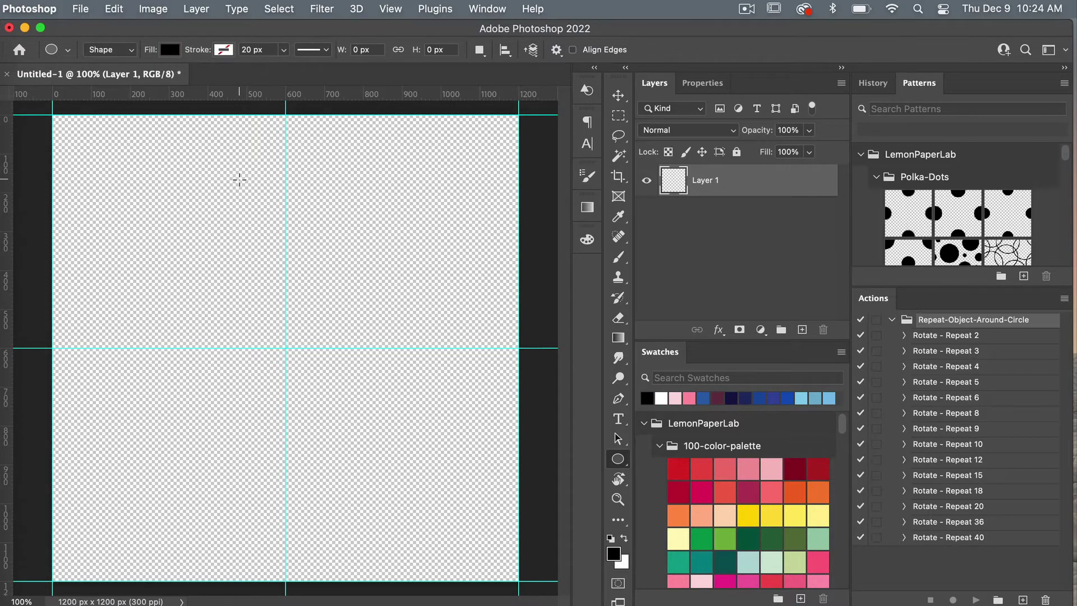
drag(240, 180, 360, 368)
key(space)
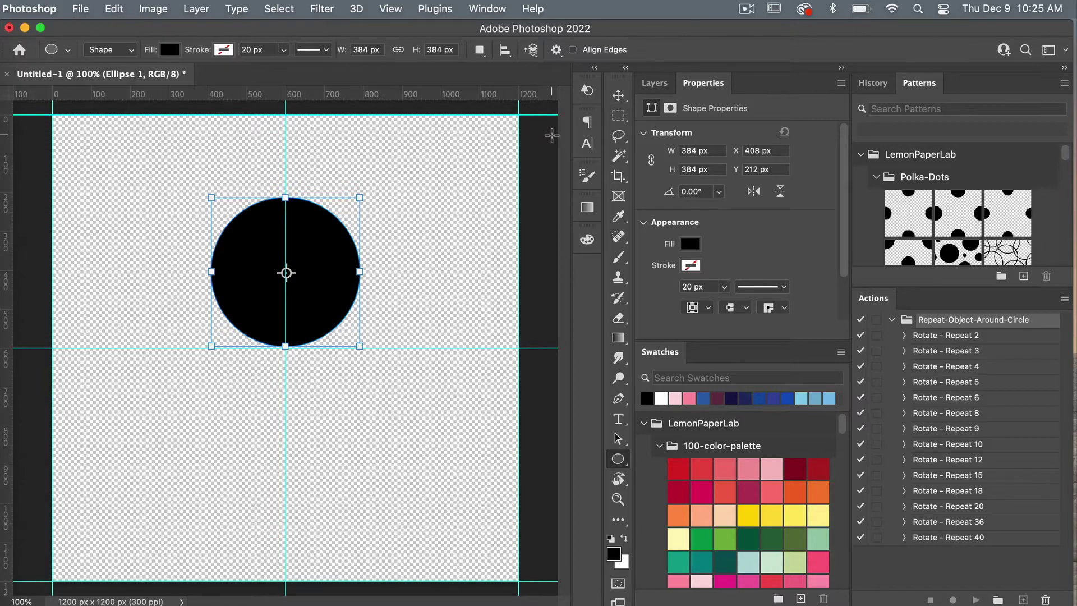
- Move the circle into the upper-right quadrant and back onto the vertical guide, with its lower edge resting on the horizontal guide
key(v)
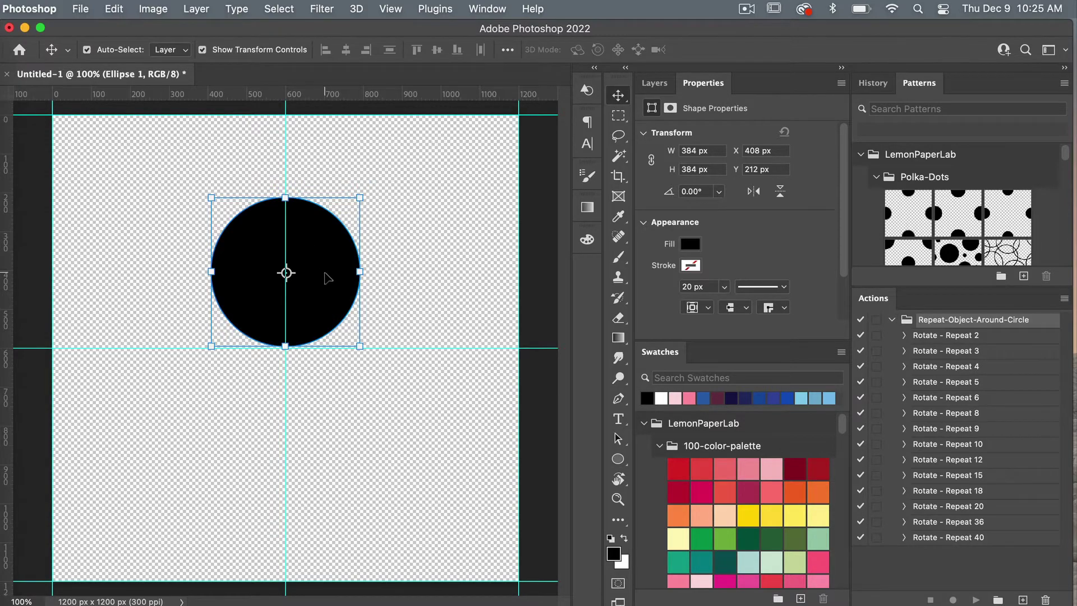
drag(328, 278, 474, 213)
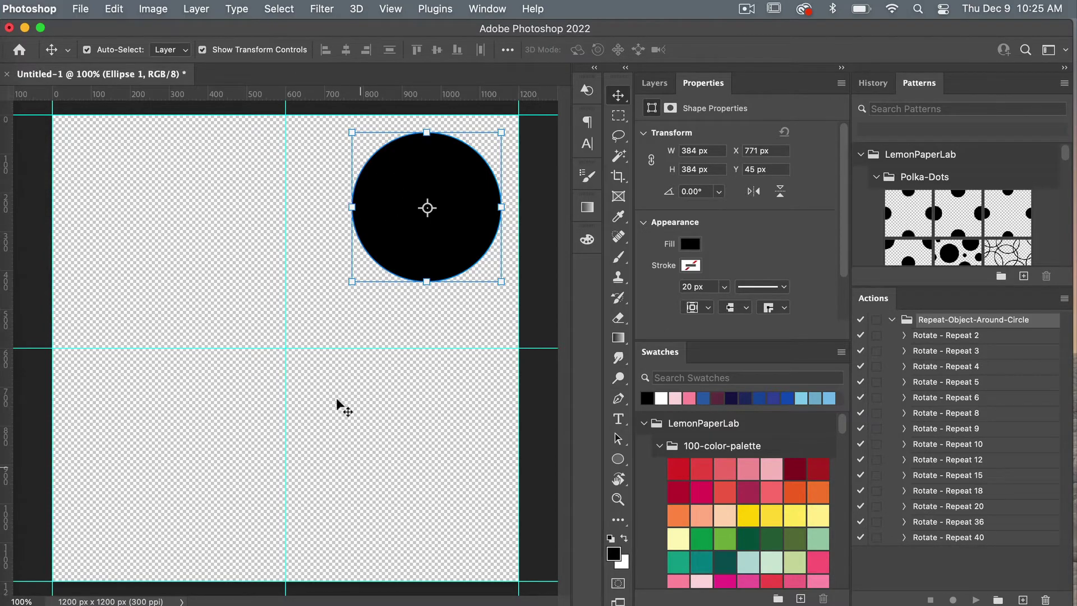
drag(455, 228, 314, 306)
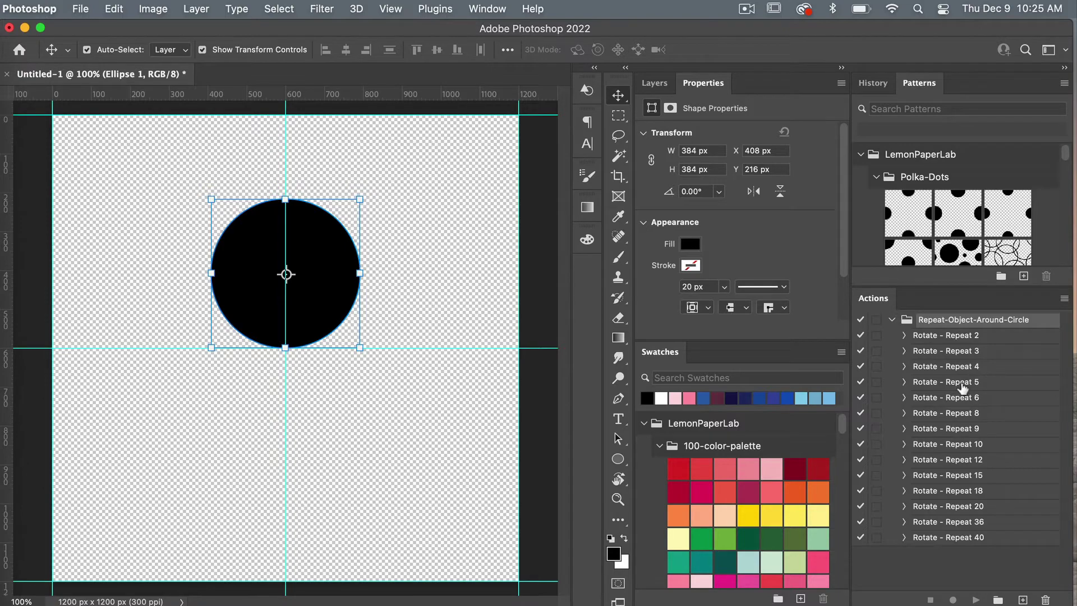
- Run the action Rotate - Repeat 5 on the circle and inspect the layers inside the resulting group
click(962, 387)
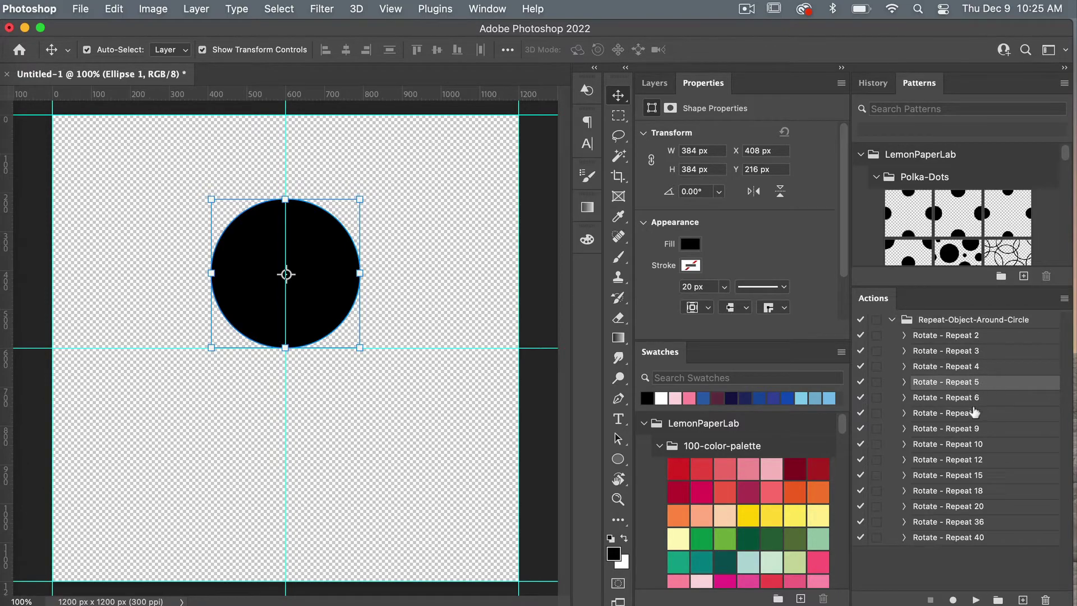
click(975, 600)
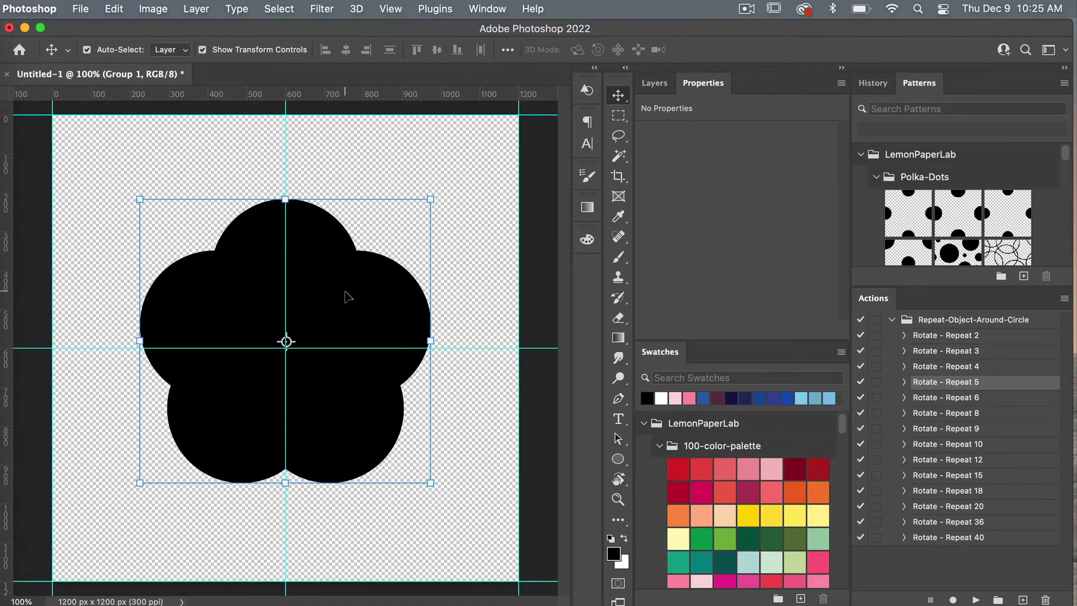
click(654, 83)
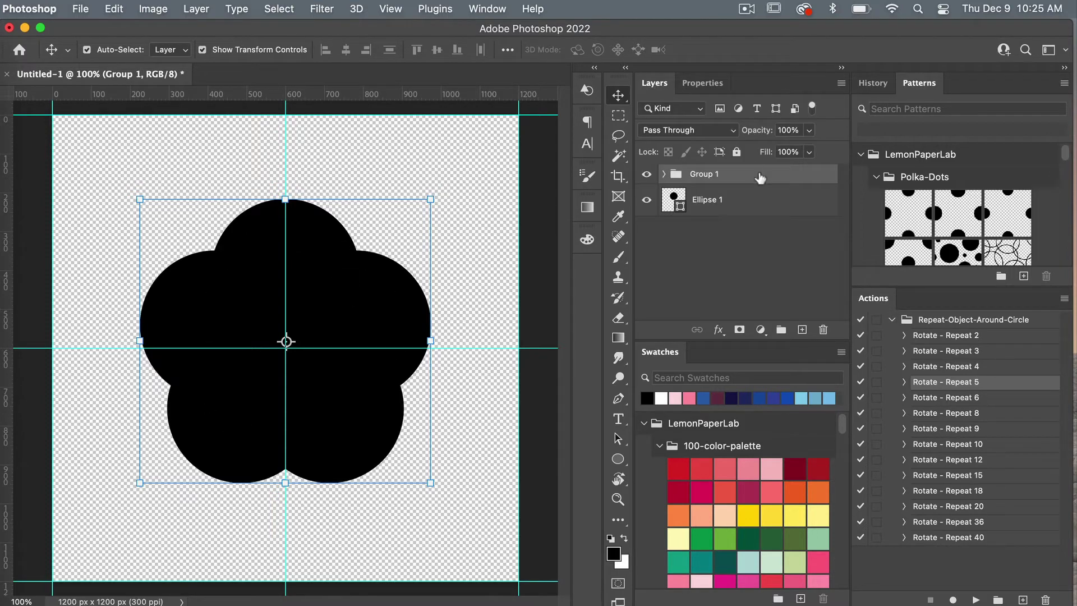
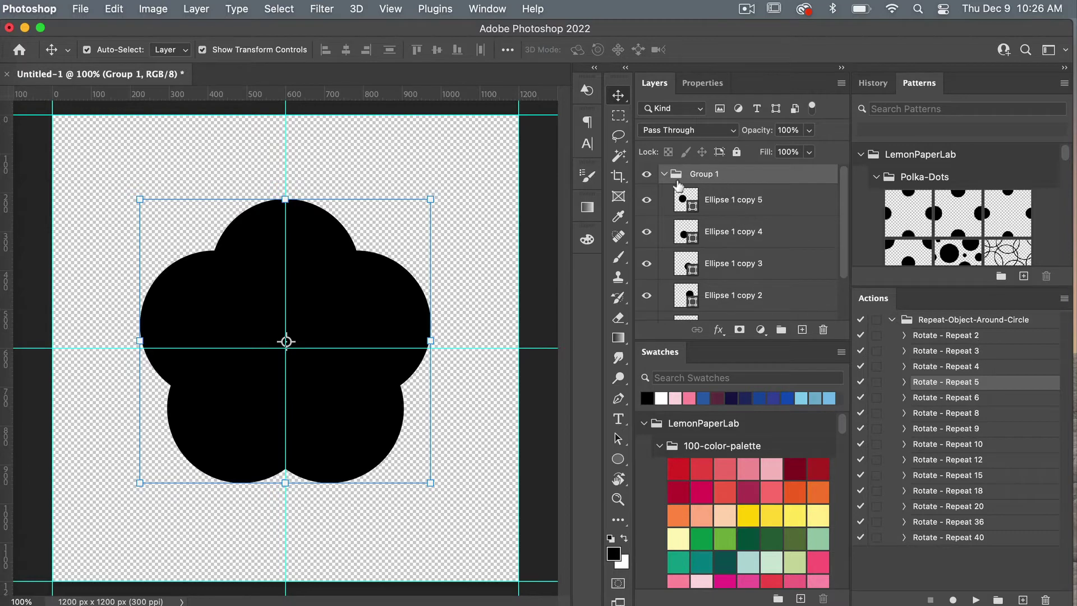
click(664, 174)
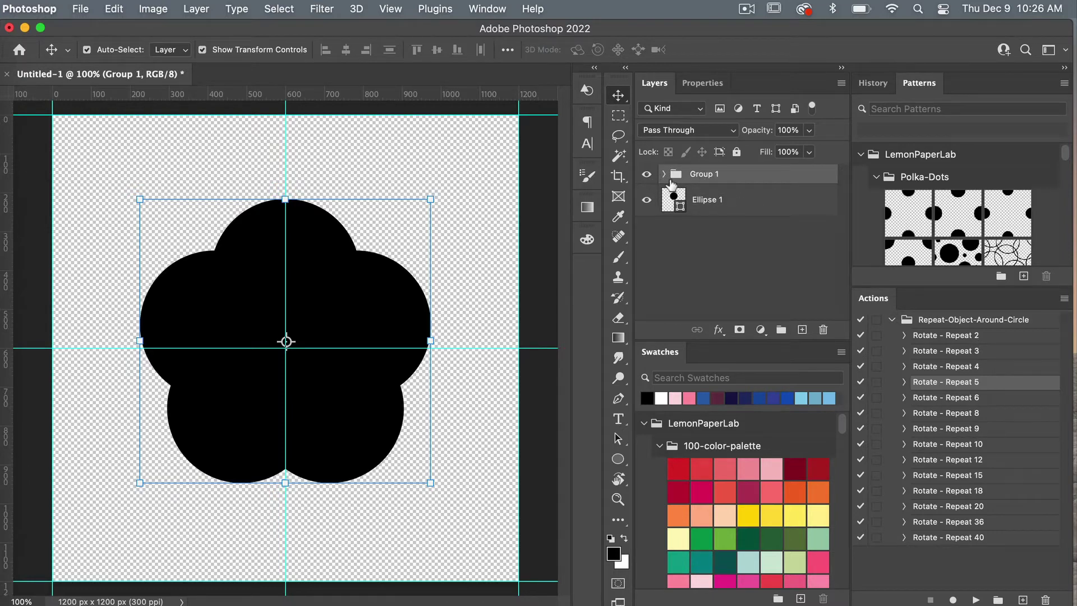
- Toggle the visibility of Group 1 off and on, and delete the group together with its contents
click(647, 175)
click(648, 175)
click(822, 329)
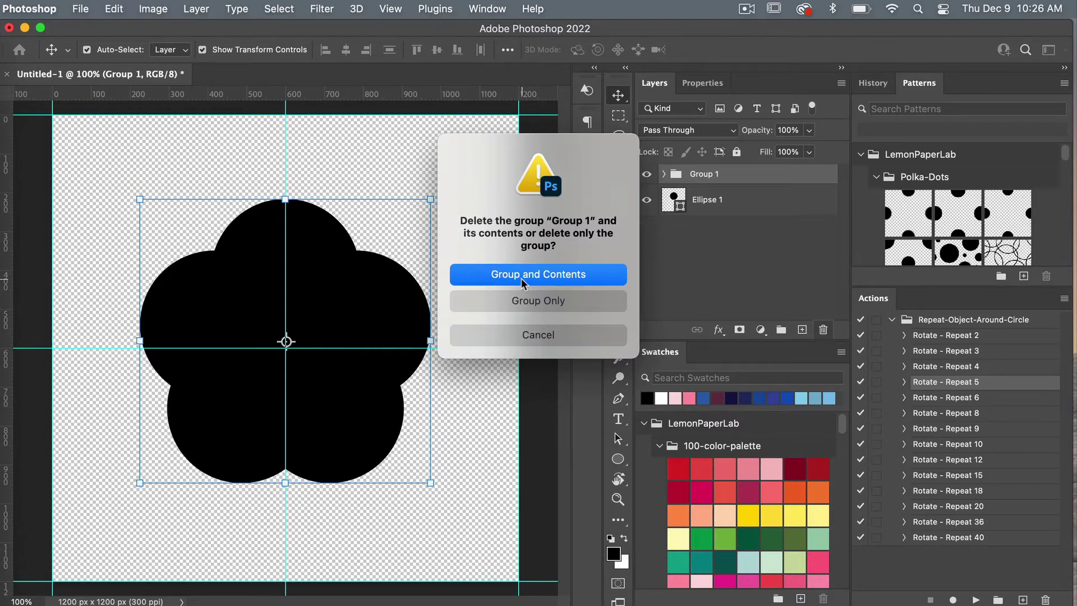
click(540, 274)
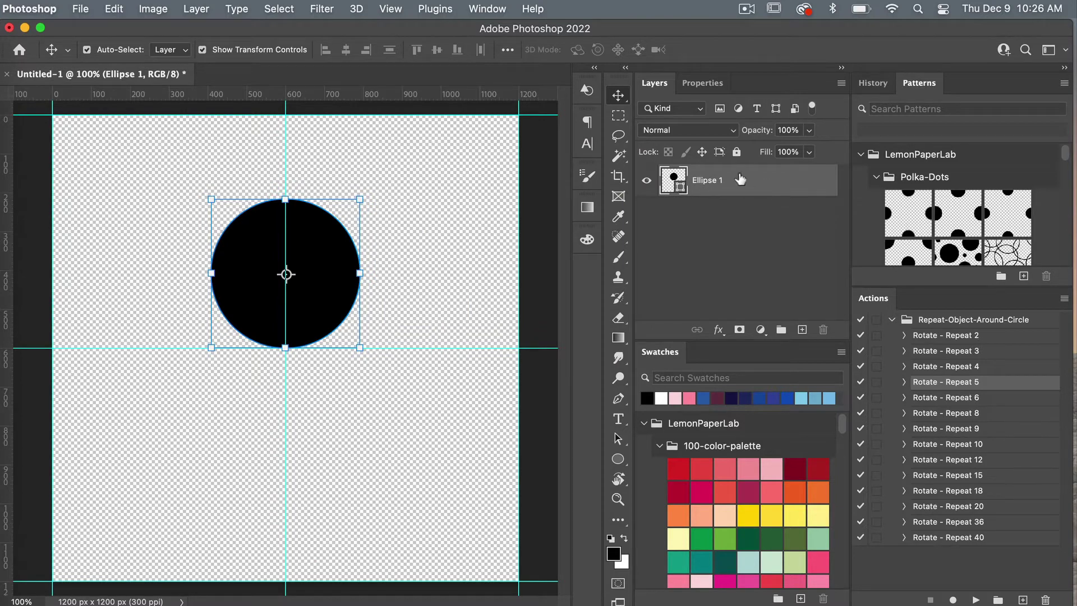
- Move the circle straight up along the vertical guide and run Rotate - Repeat 5 on it again
drag(336, 258, 339, 192)
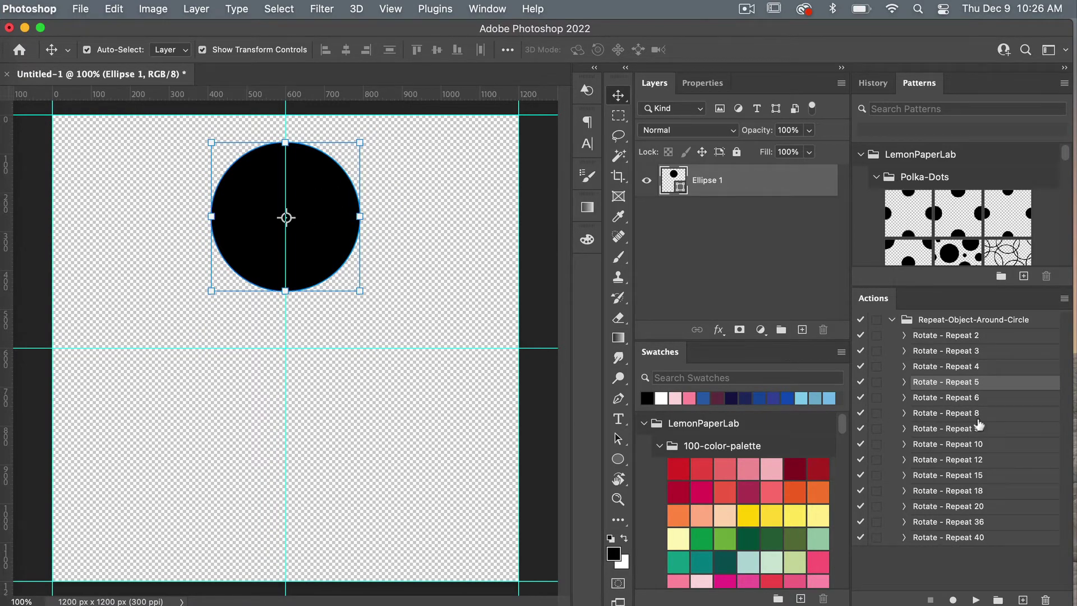
click(976, 599)
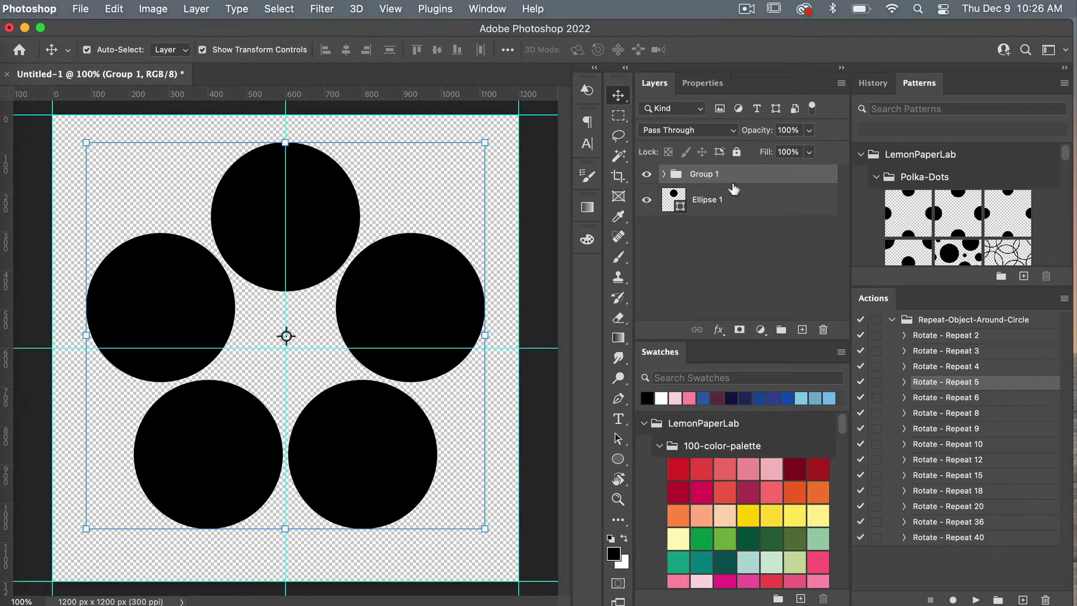
- Delete the group of five separated circles along with its contents, keeping the original Ellipse 1 layer
click(823, 330)
click(546, 273)
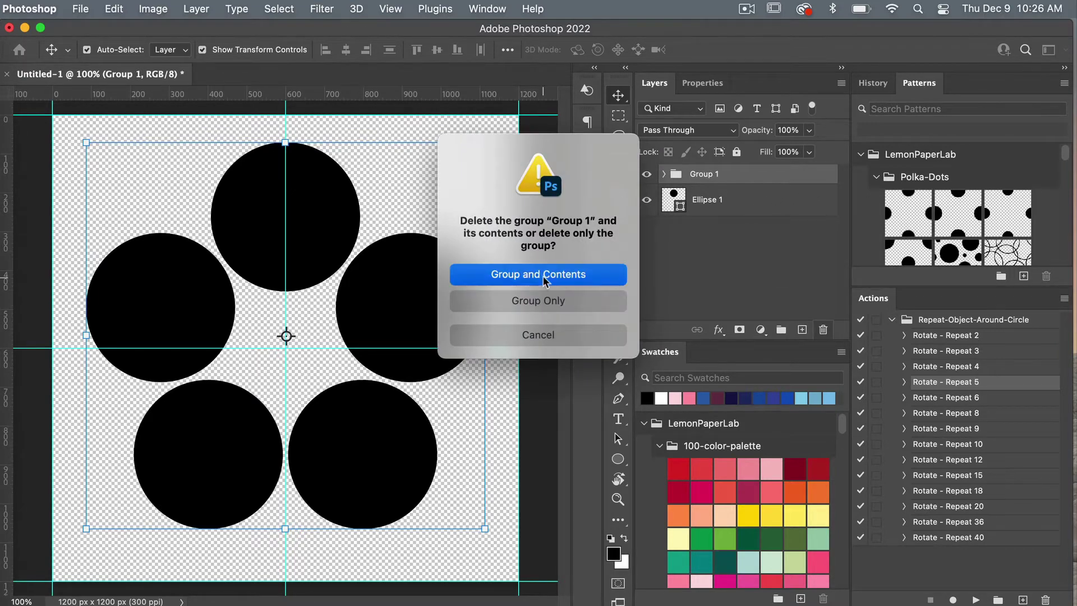
- Switch the actions list to Button Mode
click(1063, 299)
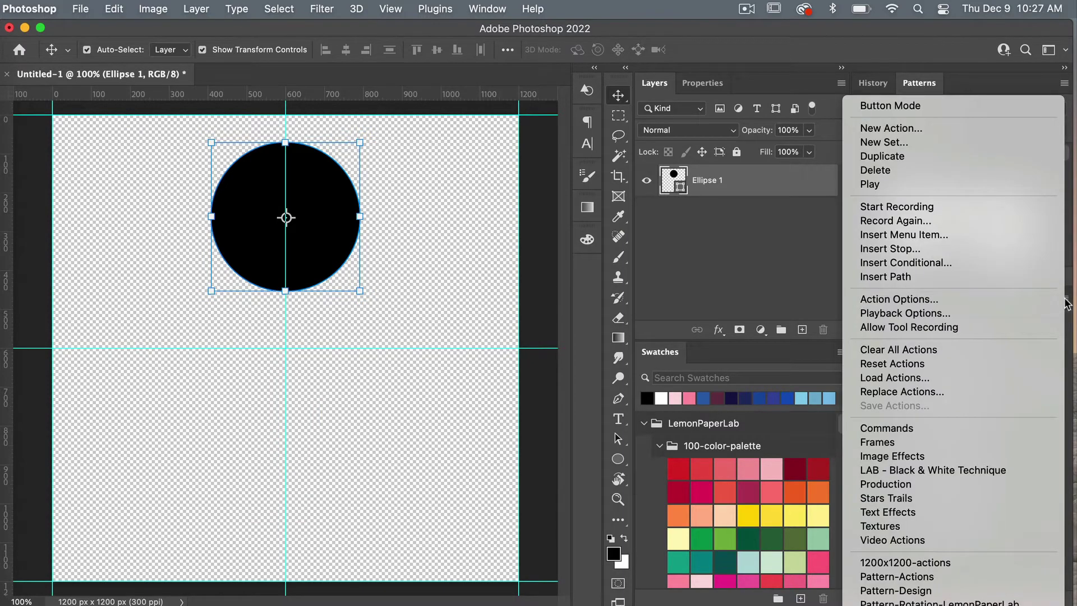
click(945, 107)
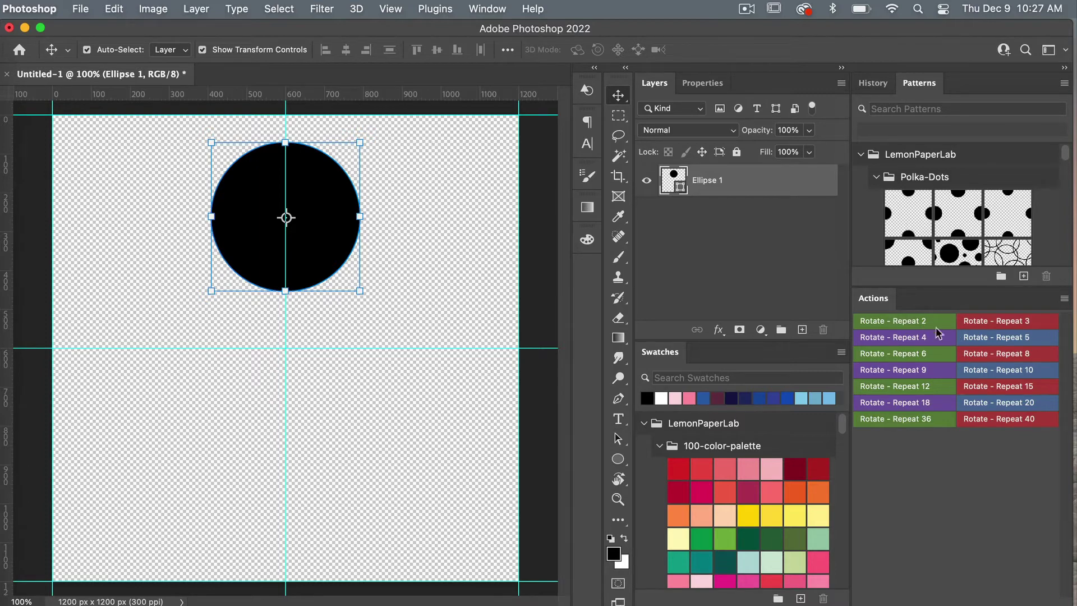
- Run Rotate - Repeat 6 on the circle, and delete the resulting group with its contents
click(931, 354)
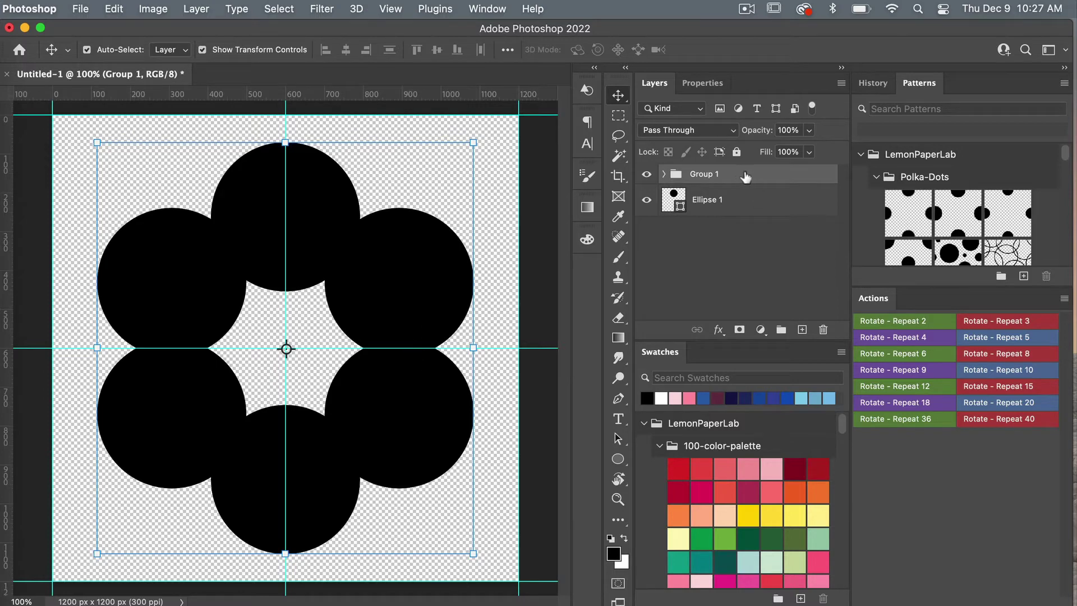
click(822, 335)
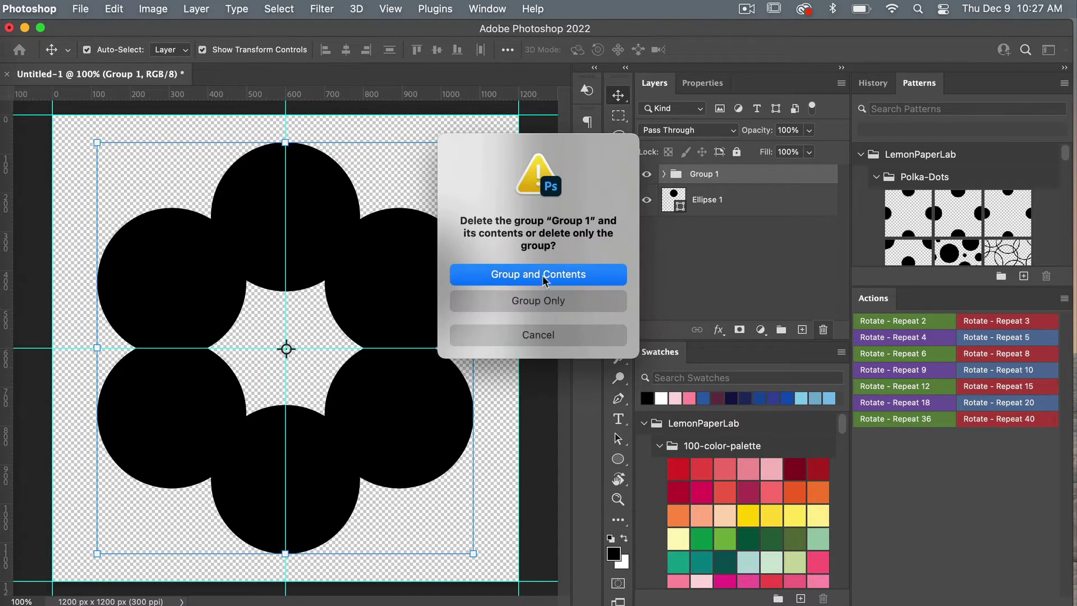
click(530, 273)
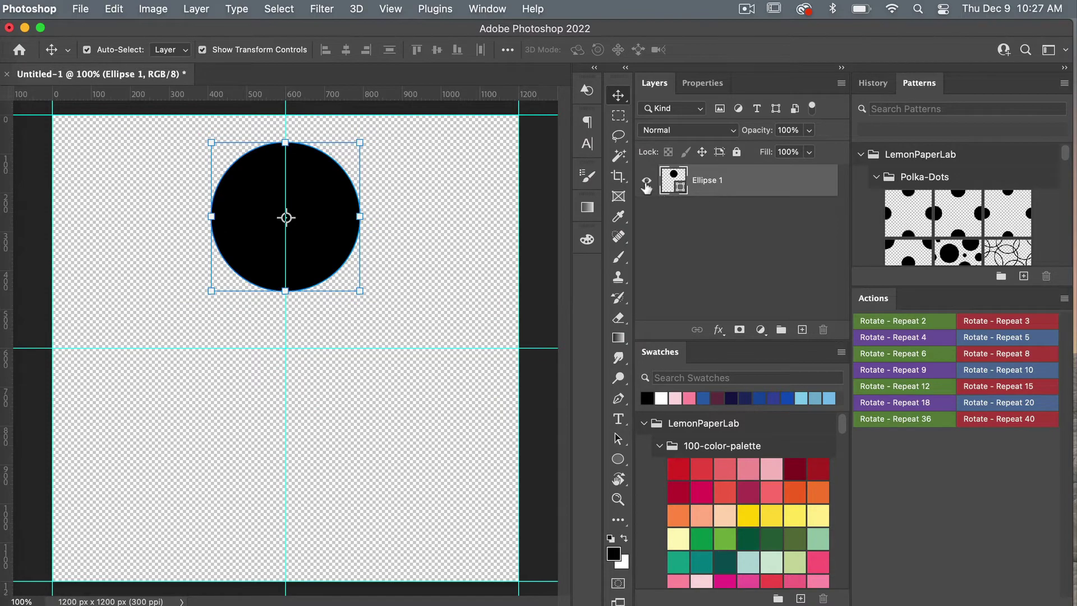
- Hide the Ellipse 1 layer and add a new empty layer above it
click(647, 182)
click(802, 329)
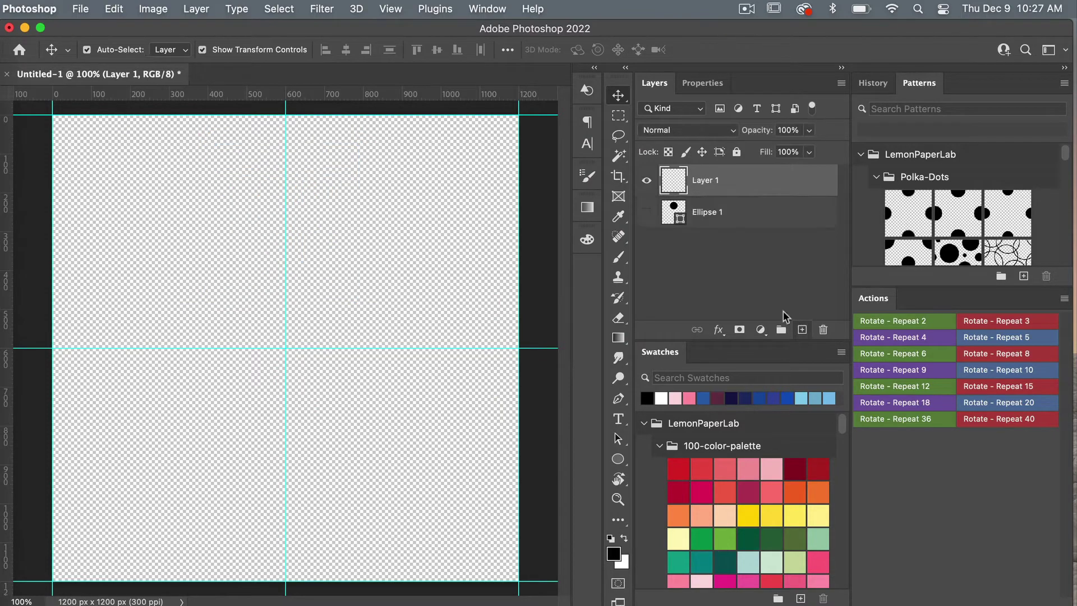
- Draw a five-point star about 163 by 155 px with the Polygon tool on the canvas's vertical guide, above the centre
click(617, 460)
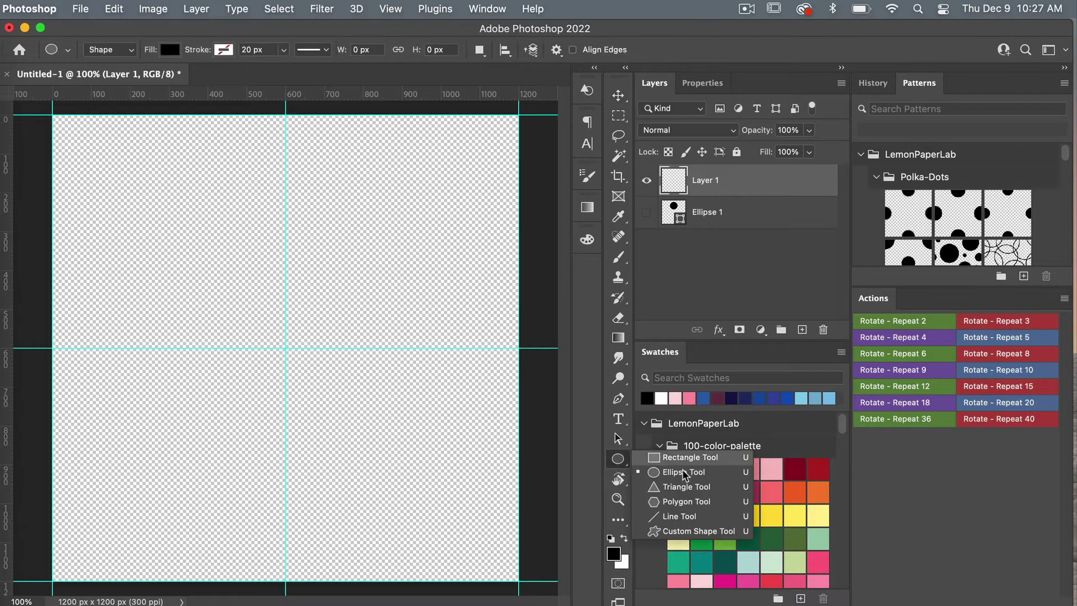
click(686, 501)
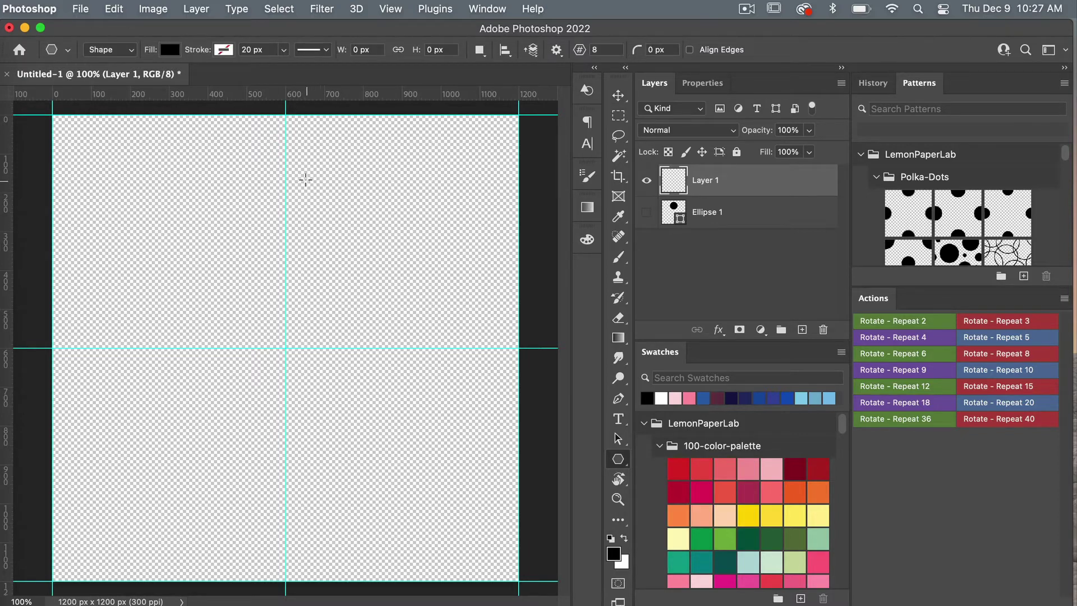
key(cmd+z)
click(556, 50)
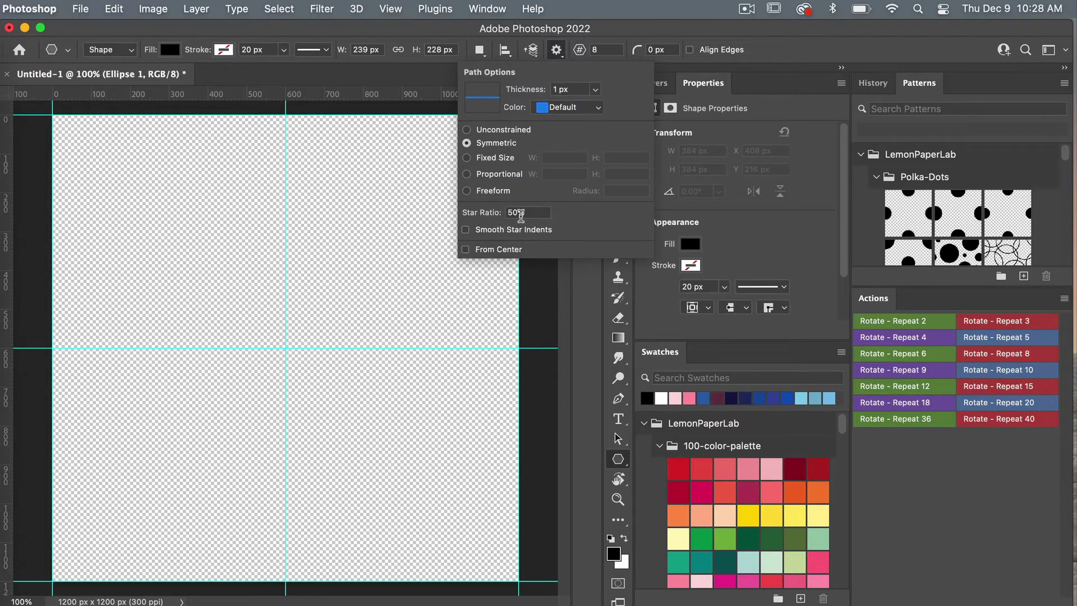
click(607, 50)
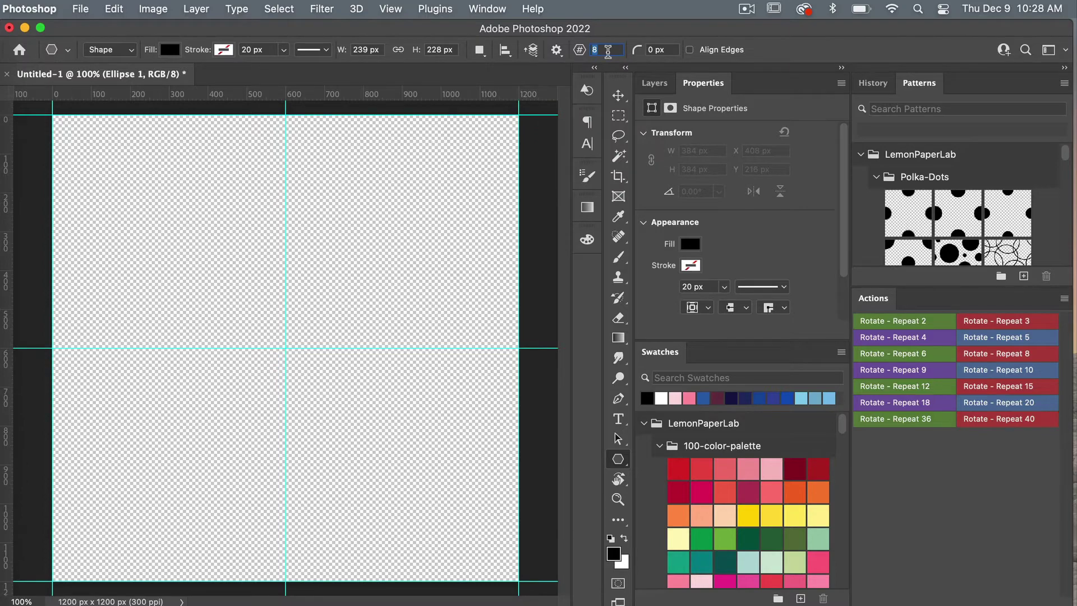
text(5)
drag(253, 178, 320, 245)
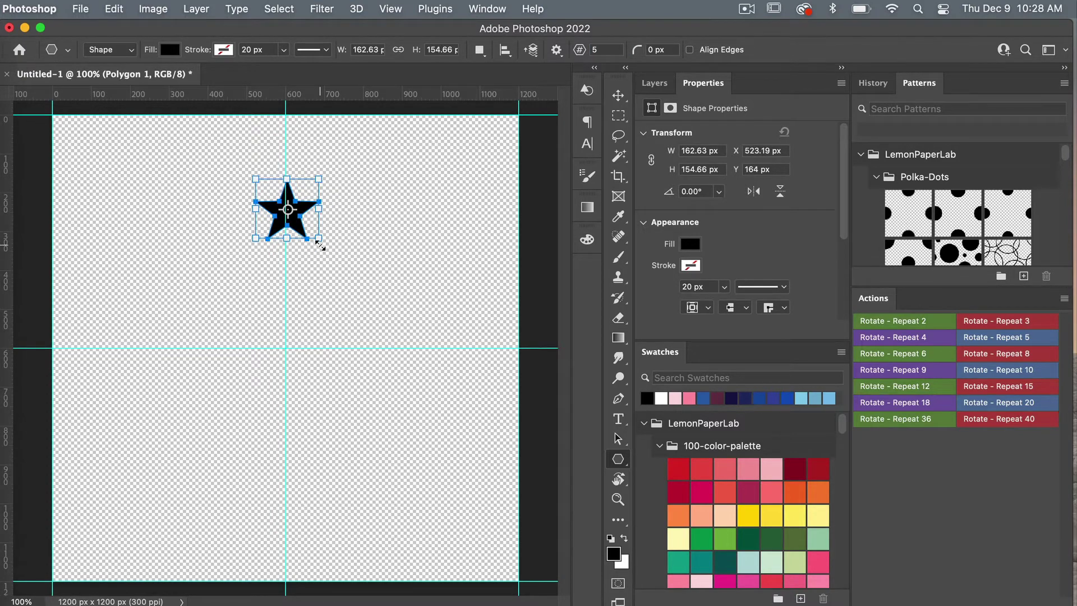
- Move the star up along the vertical guide to about X 519, Y 56 px, centred on the guide
key(v)
drag(302, 205, 300, 169)
click(375, 193)
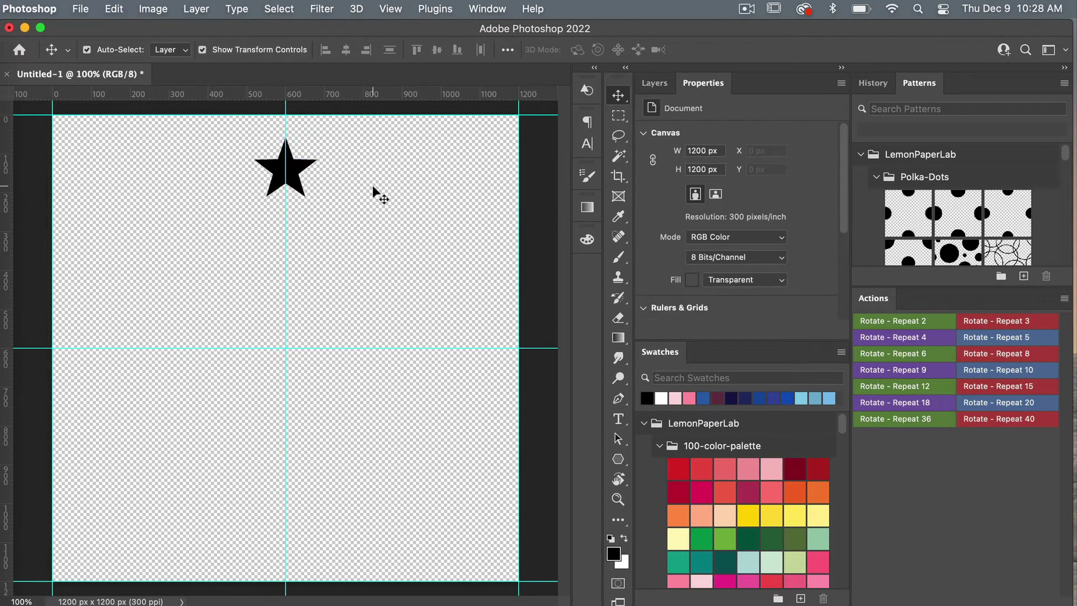
click(301, 171)
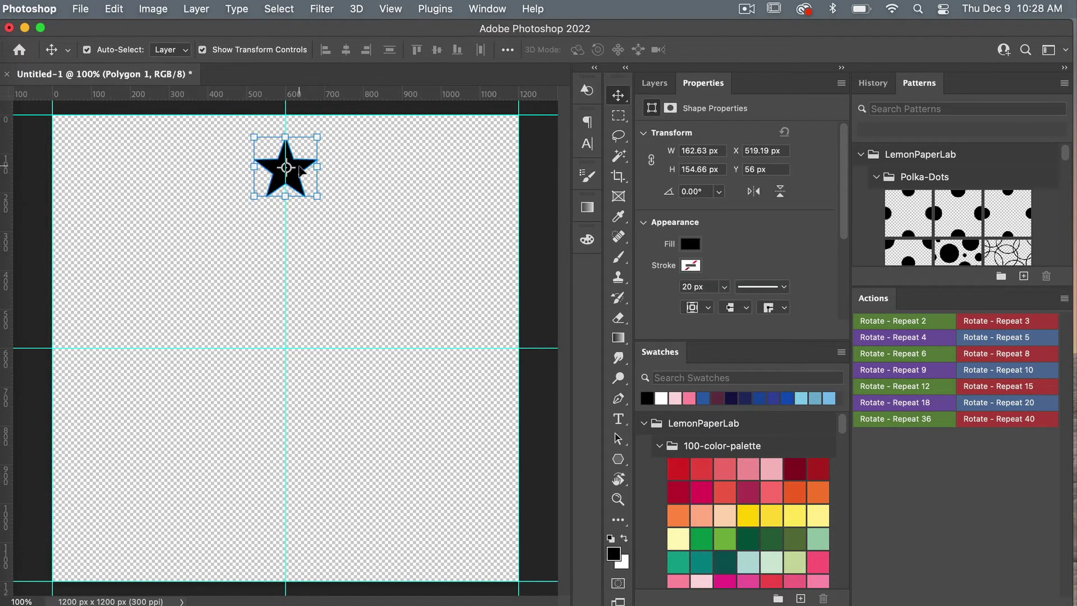
- Duplicate the Polygon 1 layer with the original hidden, and convert the copy to a Smart Object
click(654, 84)
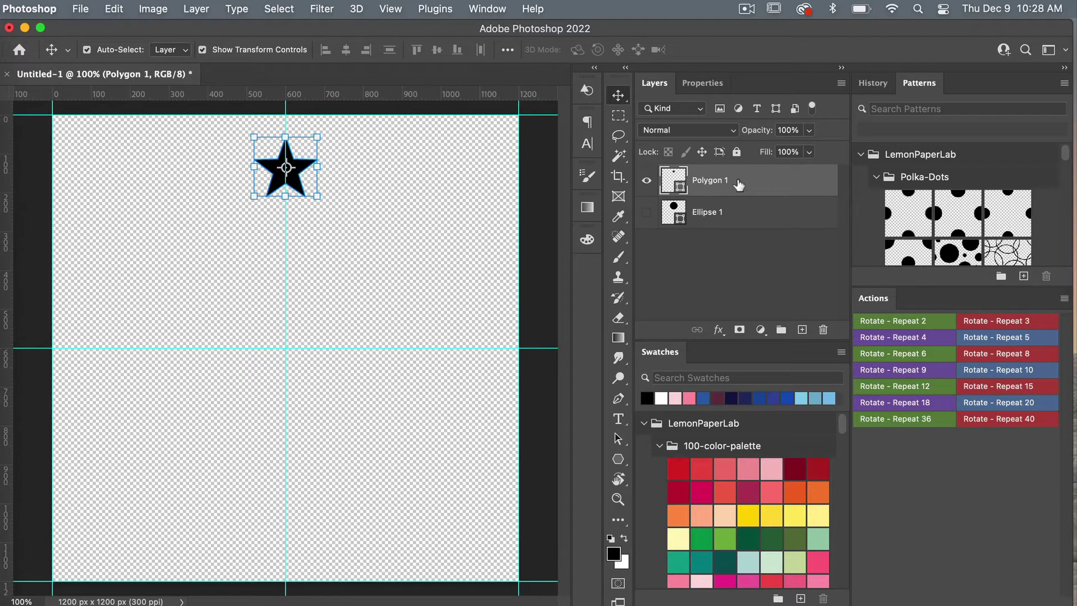
key(super+j)
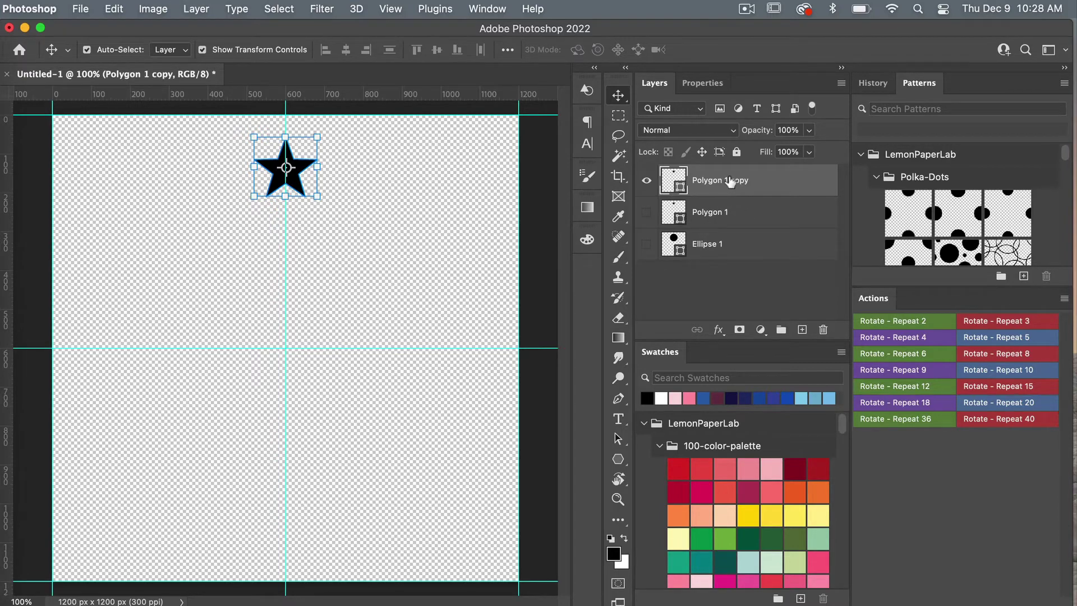
right_click(767, 184)
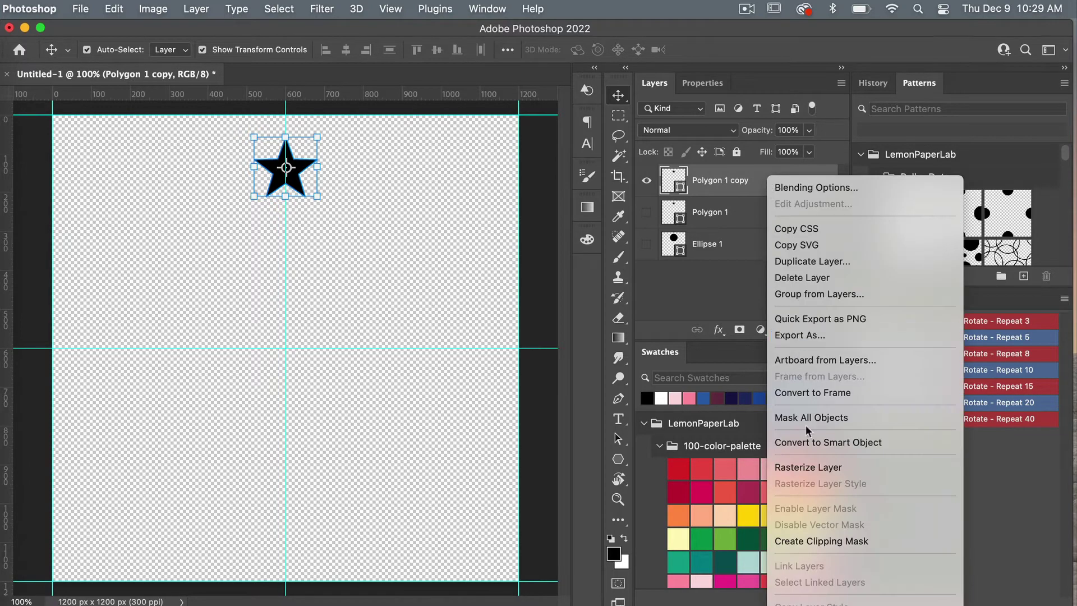
click(799, 442)
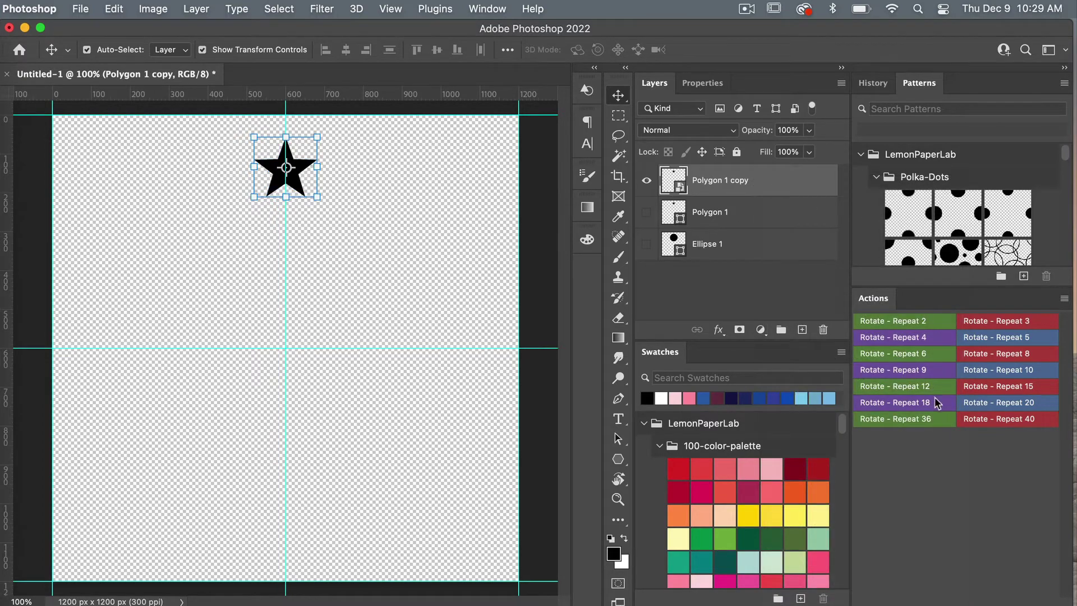
- Run Rotate - Repeat 15 on the star, and delete the resulting group with its contents
click(1005, 391)
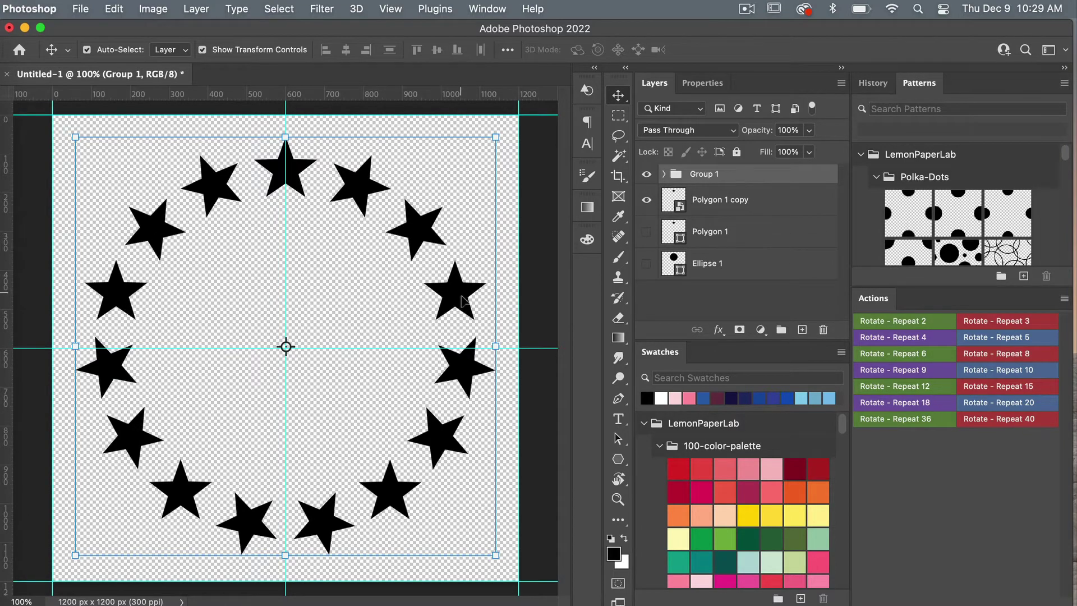
click(822, 329)
click(548, 276)
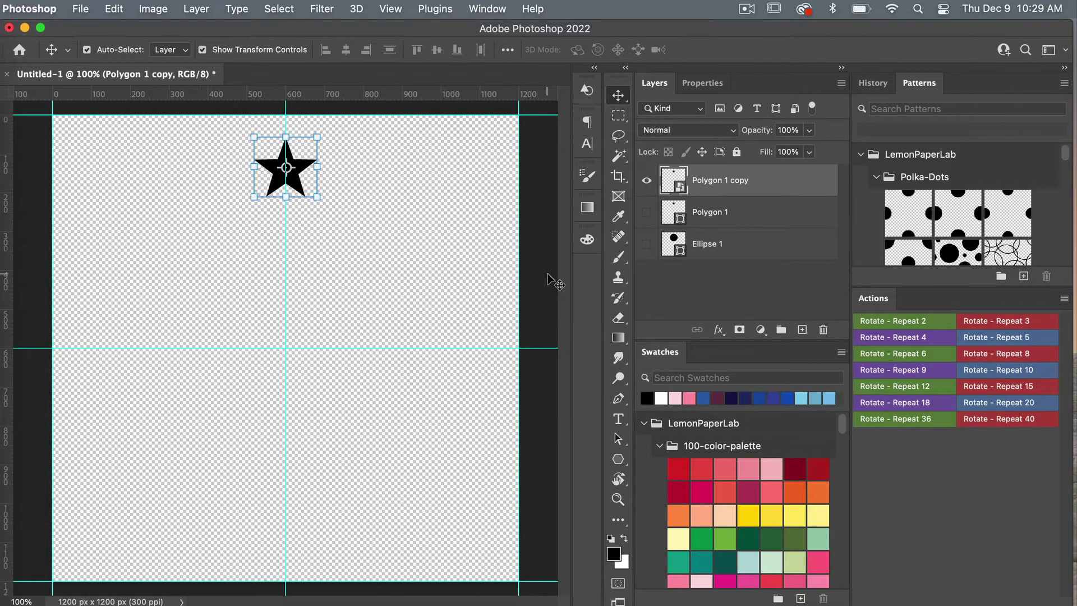
- Run Rotate - Repeat 18 on the star Smart Object
click(909, 402)
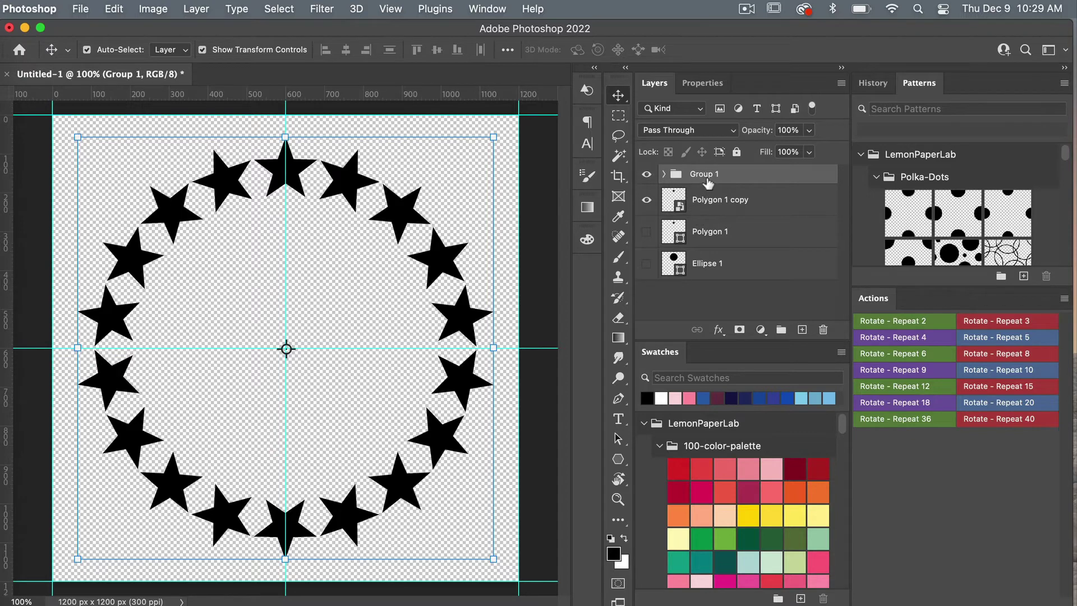
- Scale the star to 90% proportionally inside the Polygon 1 copy Smart Object, and save and close its contents
double_click(680, 211)
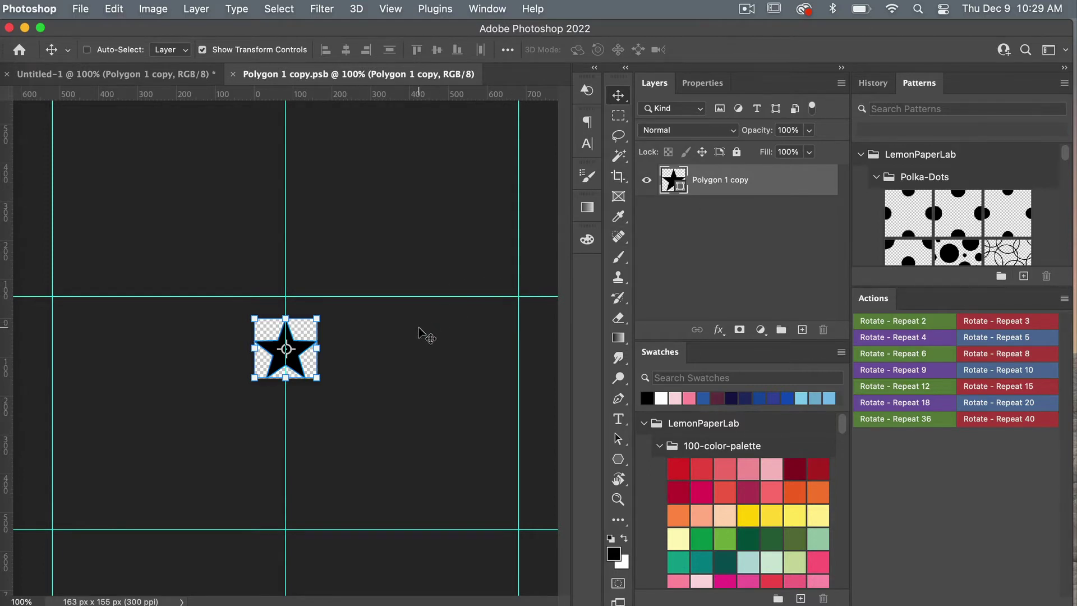
key(super+t)
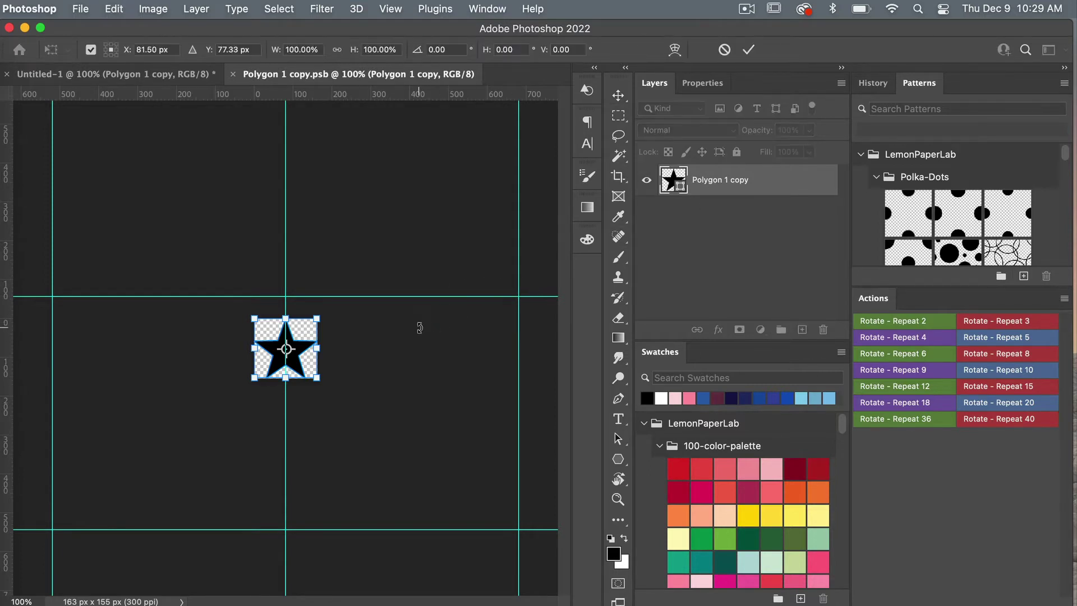
click(337, 52)
click(298, 50)
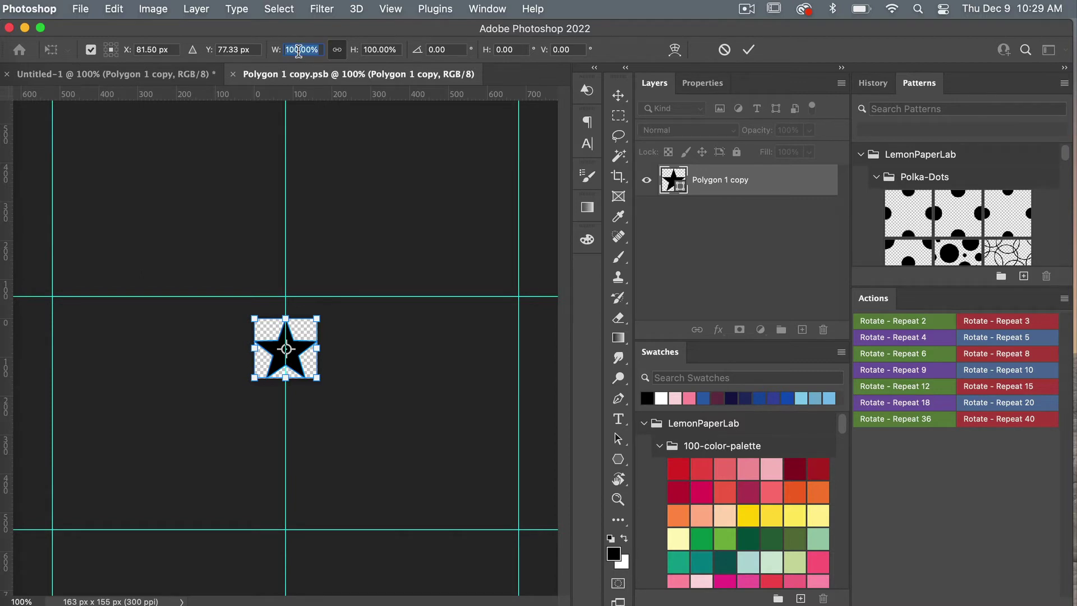
text(90)
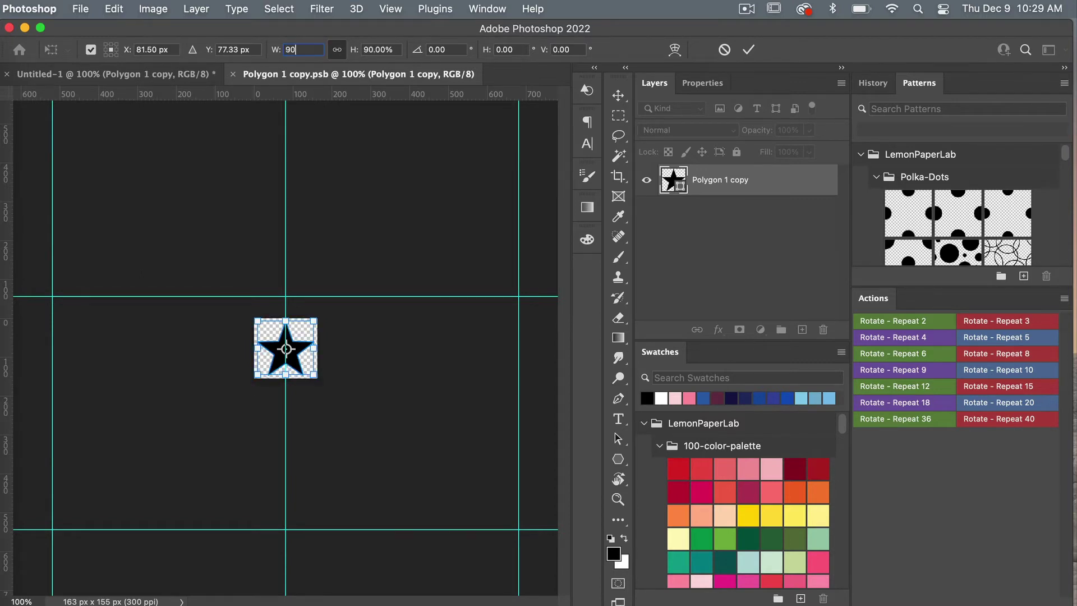
click(749, 51)
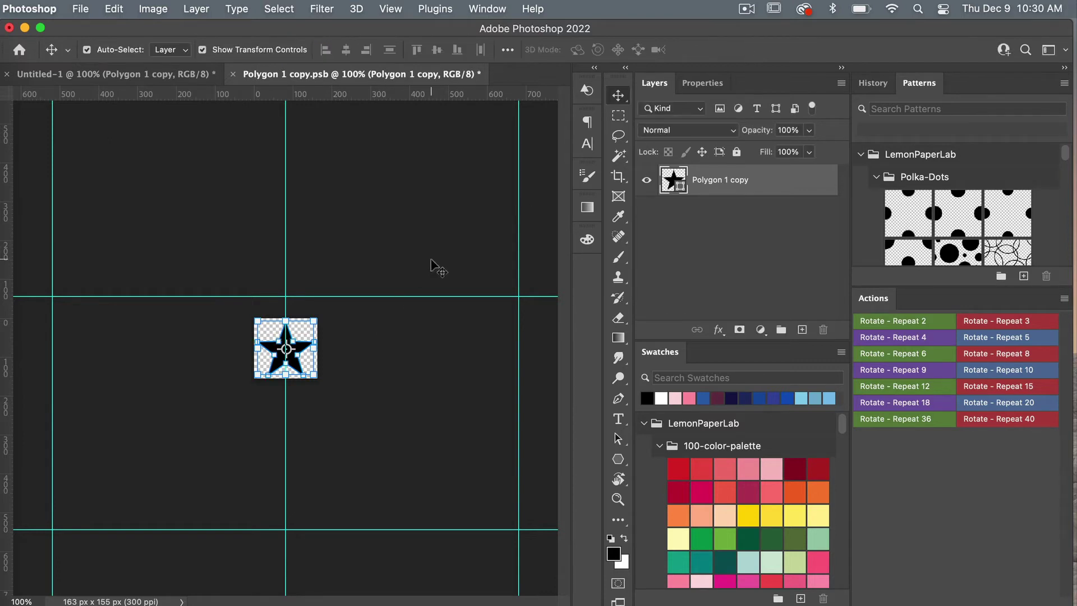
key(super+s)
key(super+w)
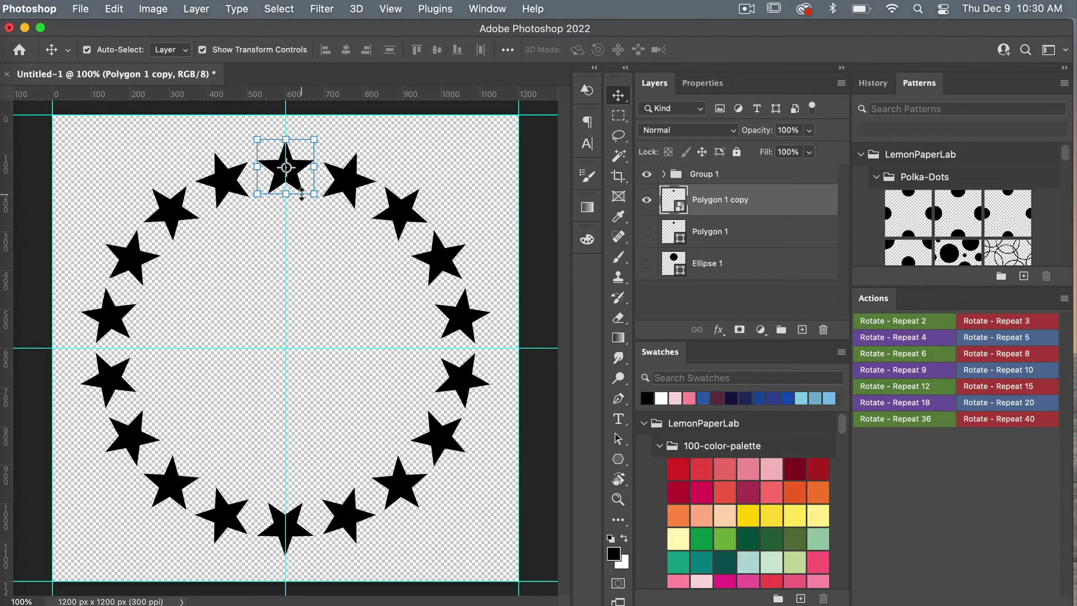
- Open the Polygon 1 copy Smart Object's contents, hide its star layer and add a new empty layer above it
double_click(682, 205)
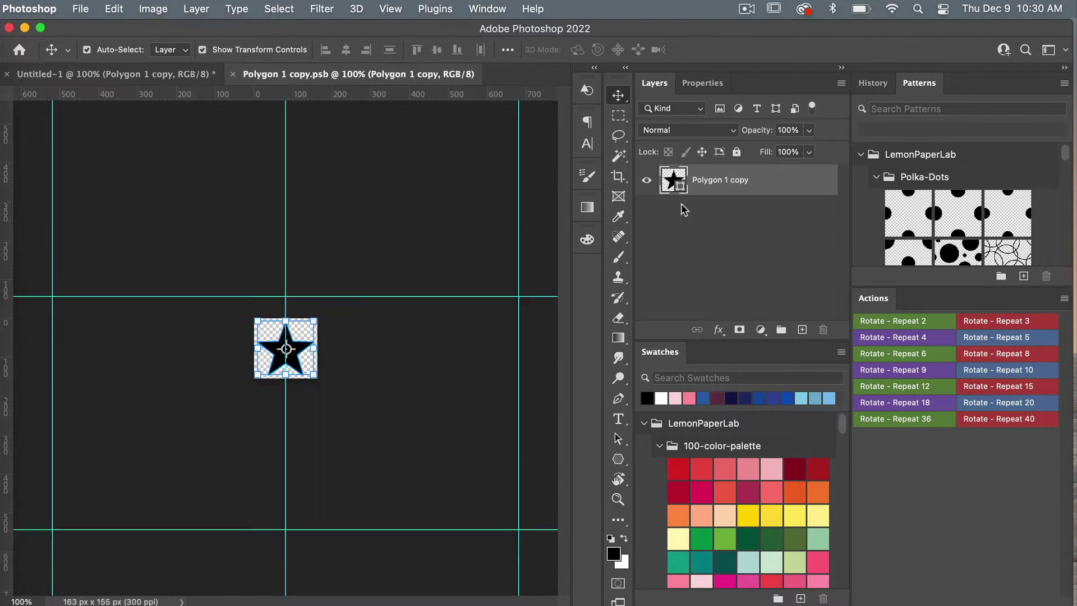
click(646, 180)
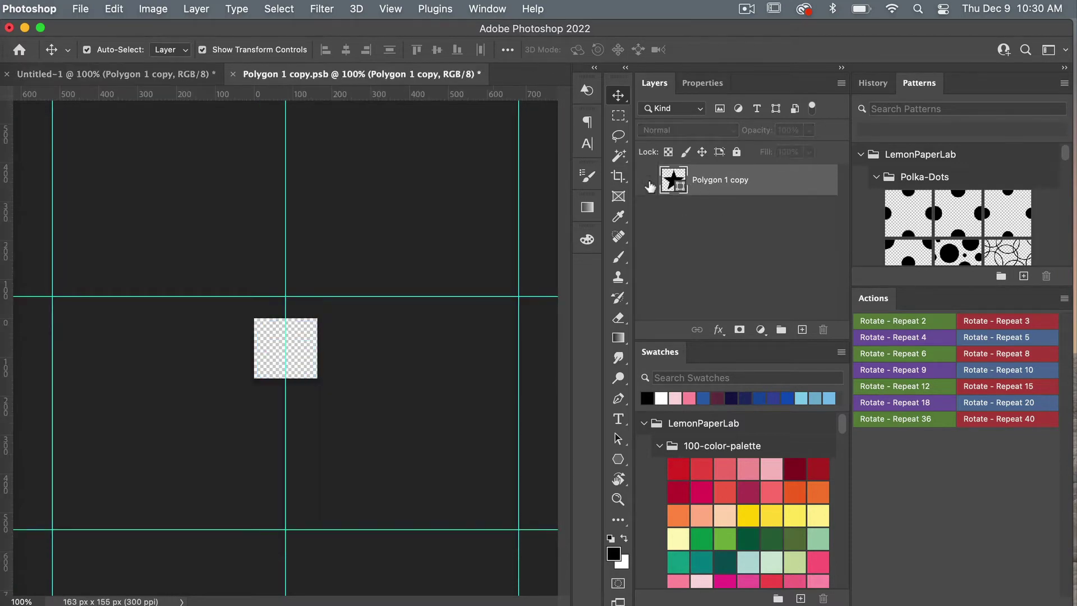
click(802, 329)
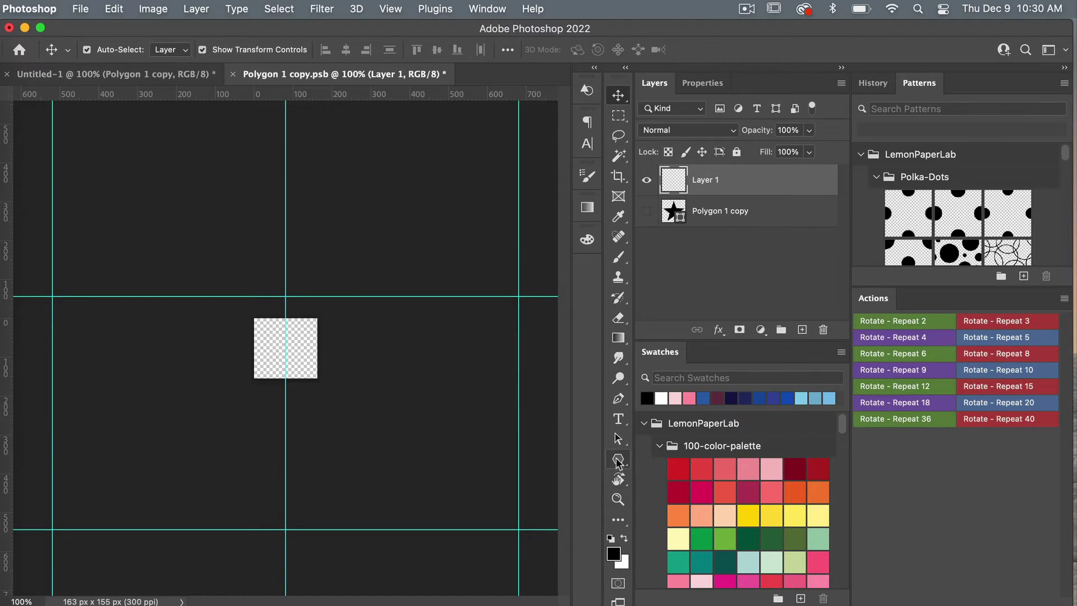
- Clear the canvas guides from the Smart Object's document
click(618, 459)
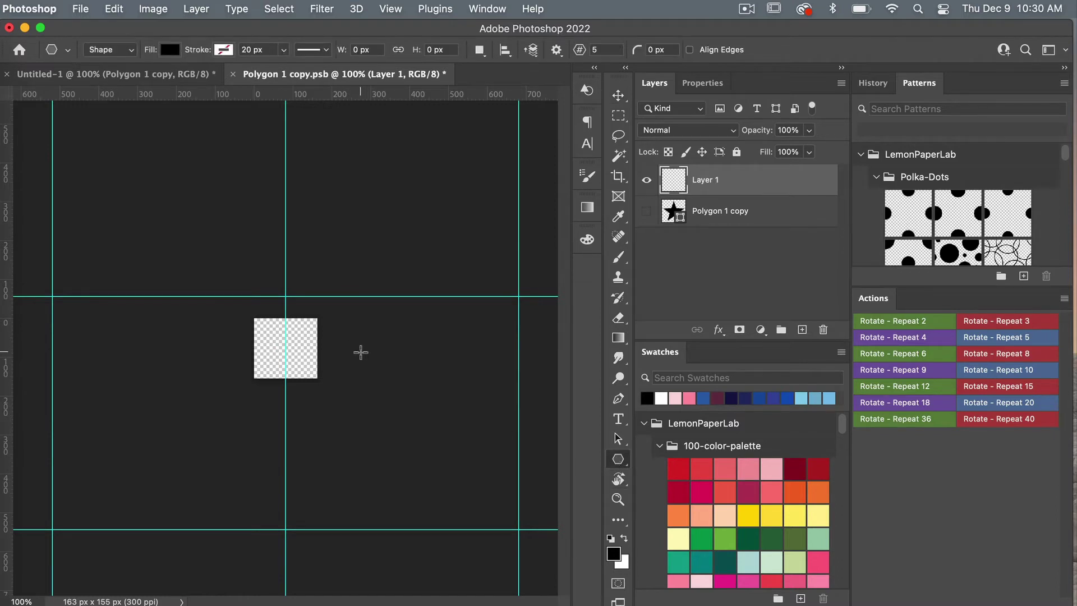
key(super+plus)
key(super+plus)
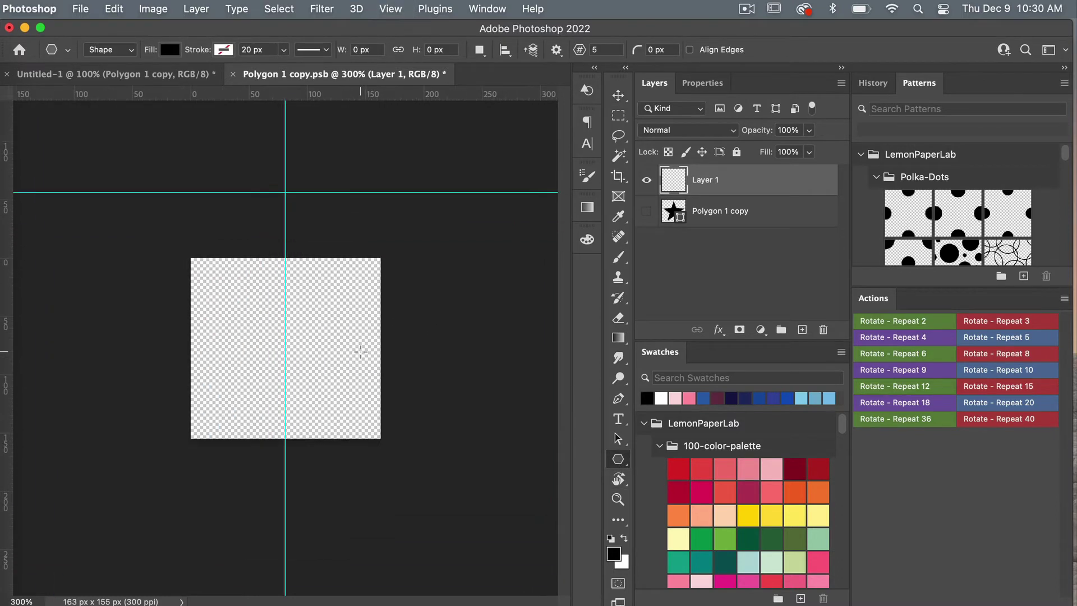
click(390, 9)
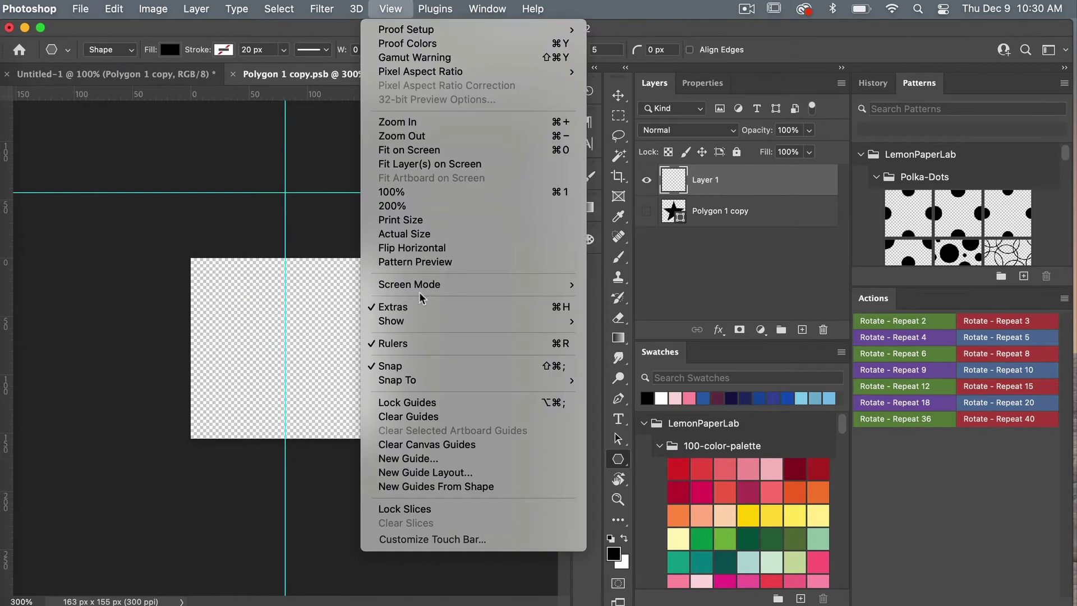
click(425, 450)
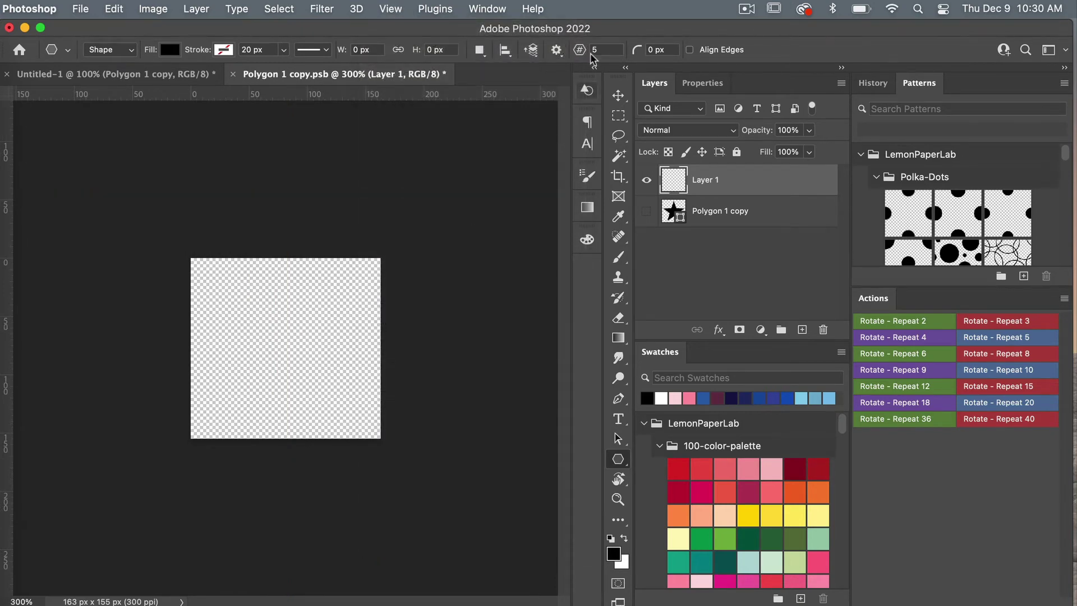
- Increase the Polygon tool's star ratio and draw a fuller five-point star about 110 by 105 px
click(555, 49)
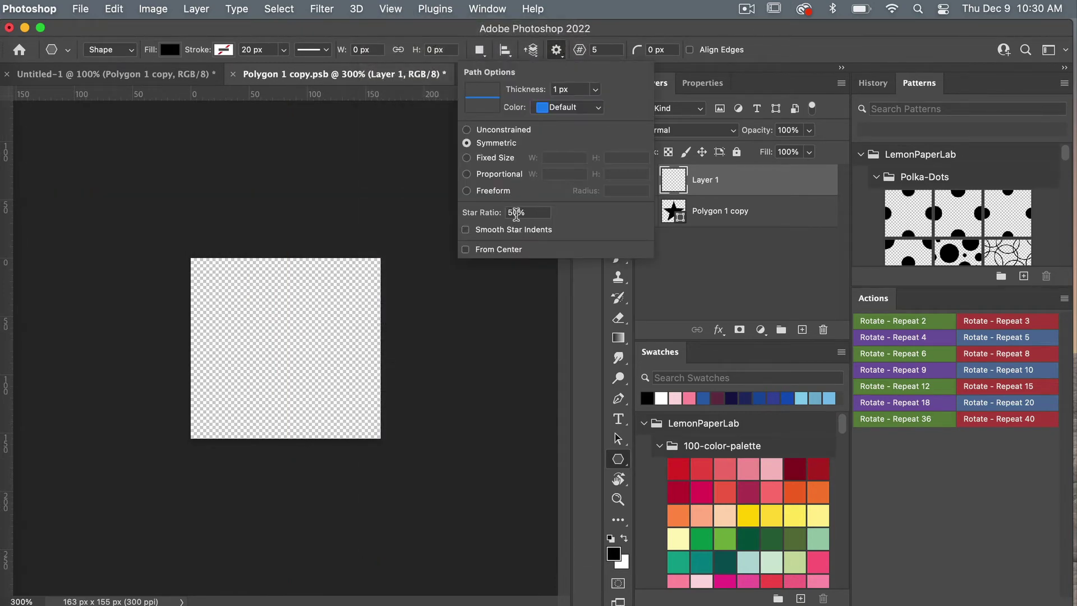
drag(517, 212, 497, 214)
text(7)
key(Return)
drag(237, 304, 369, 437)
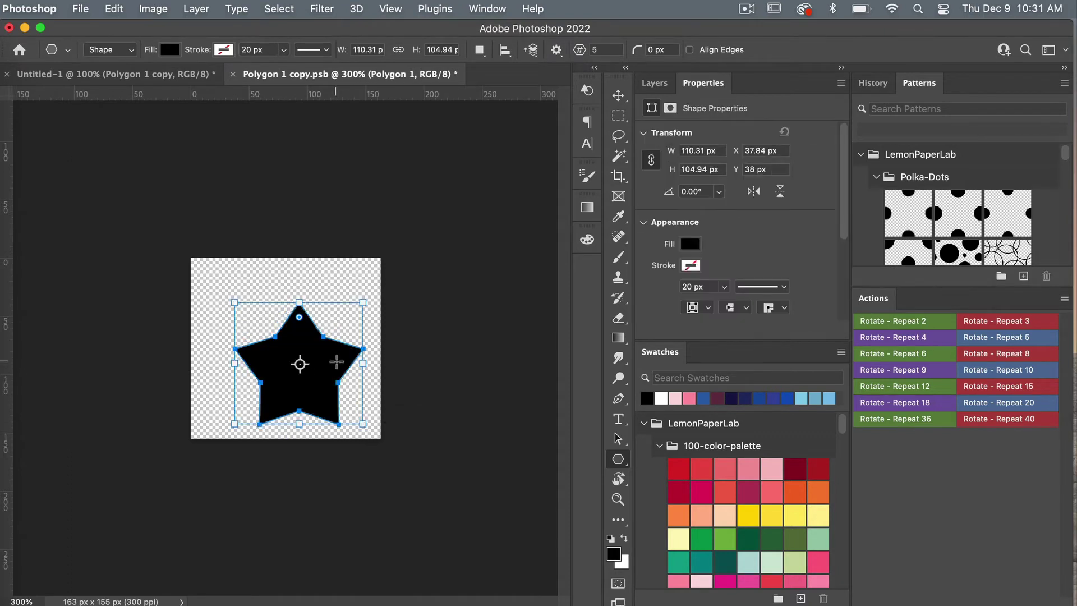
- Move the new star to the centre of the small canvas, at about X 27, Y 25 px
key(v)
mouse_move(334, 368)
mouse_down()
mouse_move(319, 344)
mouse_move(321, 354)
mouse_up()
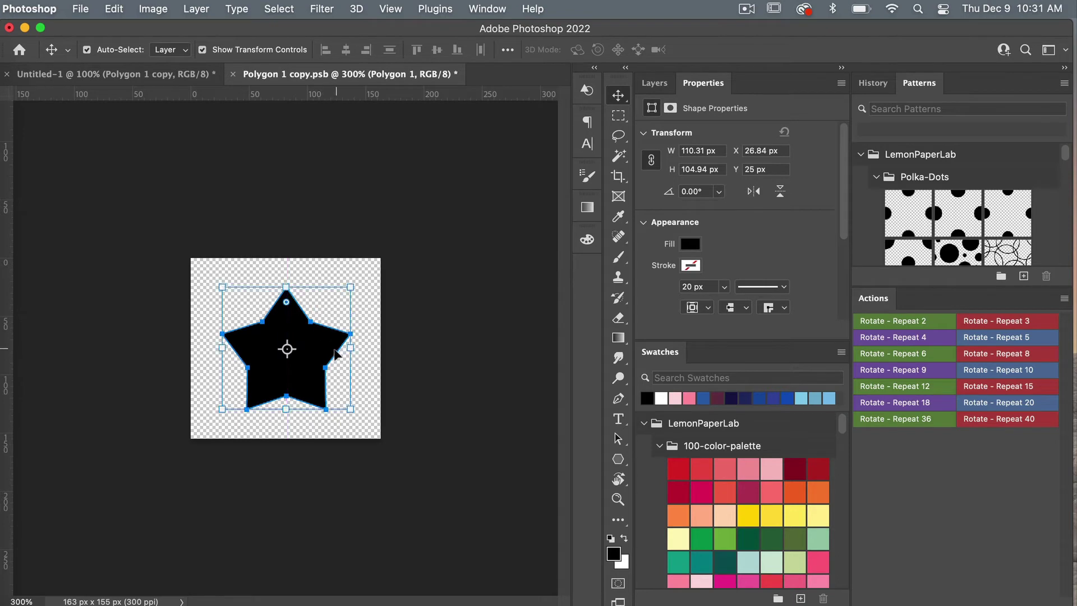
key(super+t)
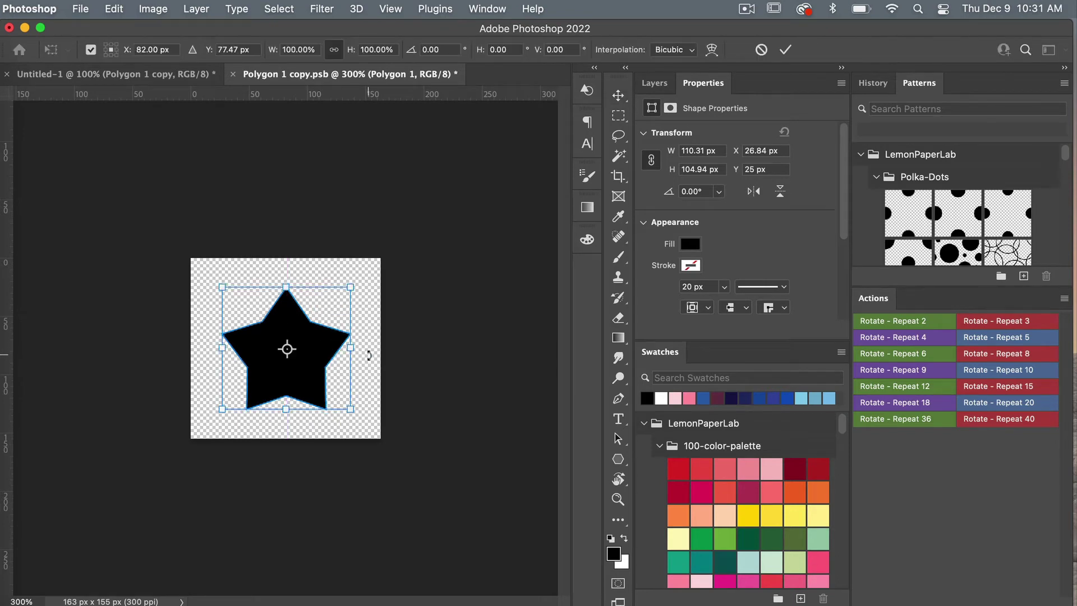
click(785, 49)
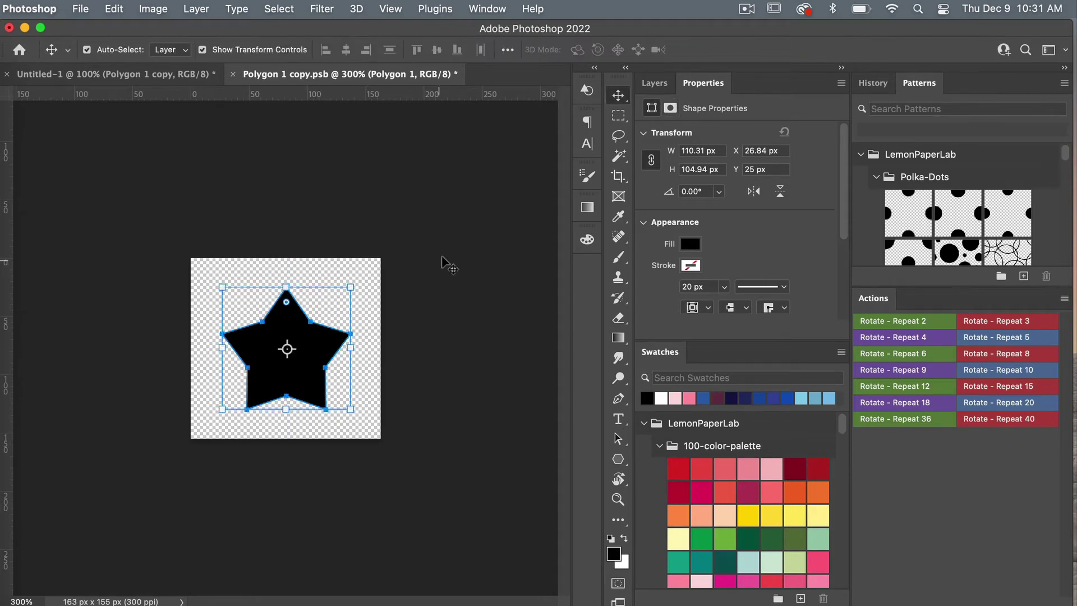
- Save and close the Smart Object's contents to update all repeated stars, and deselect the layer in the main document
key(super+s)
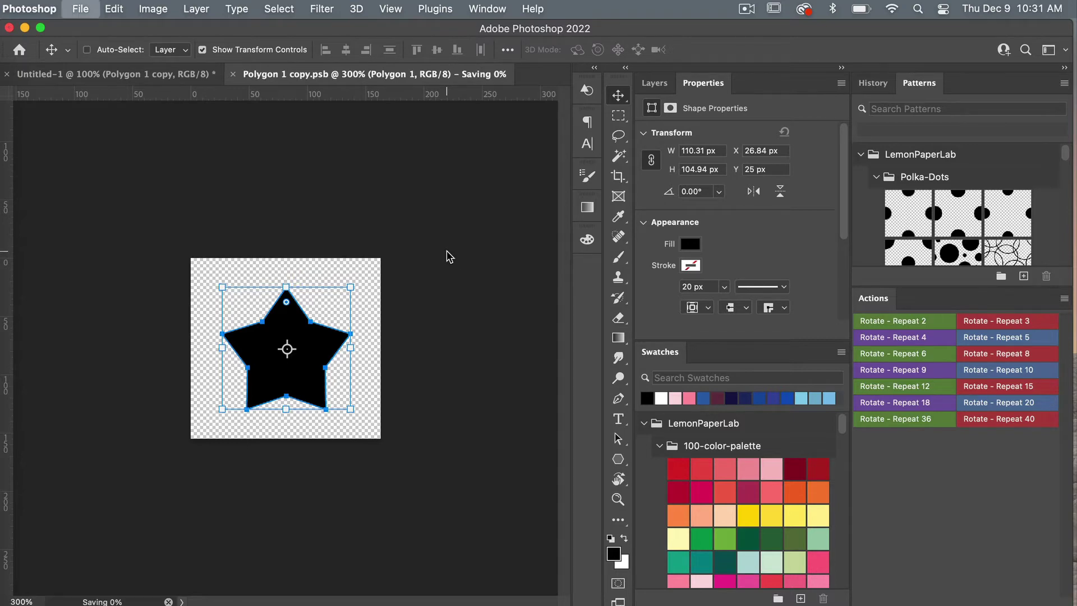
key(super+w)
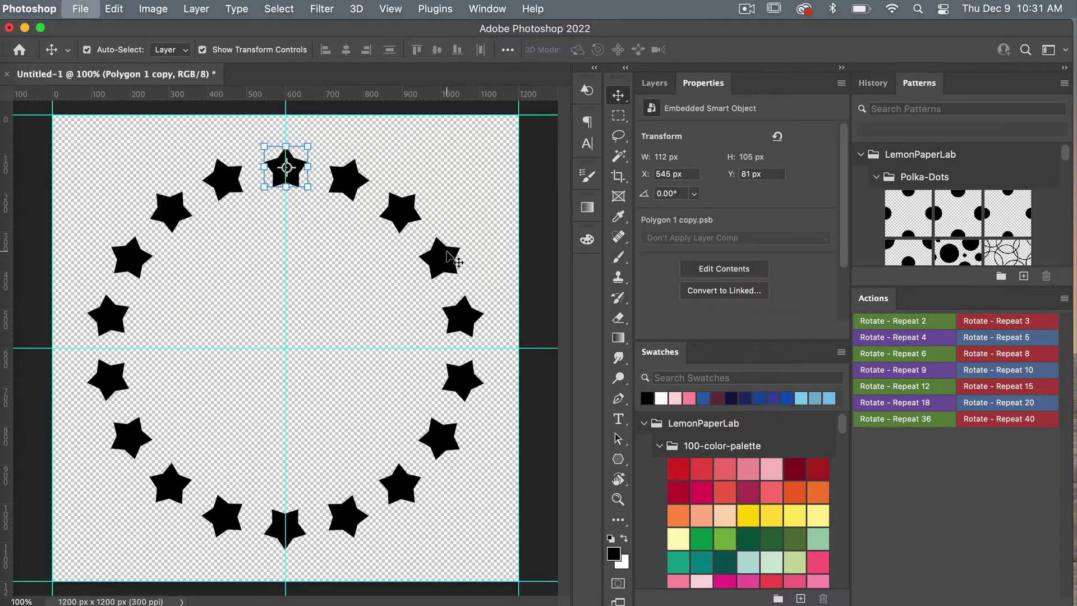
click(368, 282)
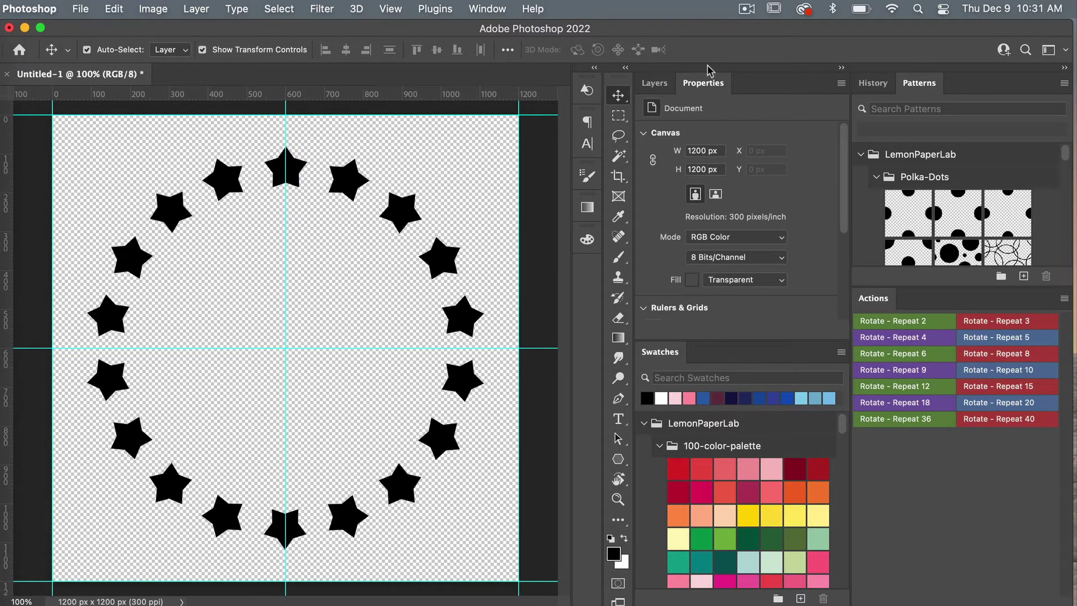
- Hide Group 1 and the Polygon 1 copy star layer, and add a new blank layer above them
click(653, 83)
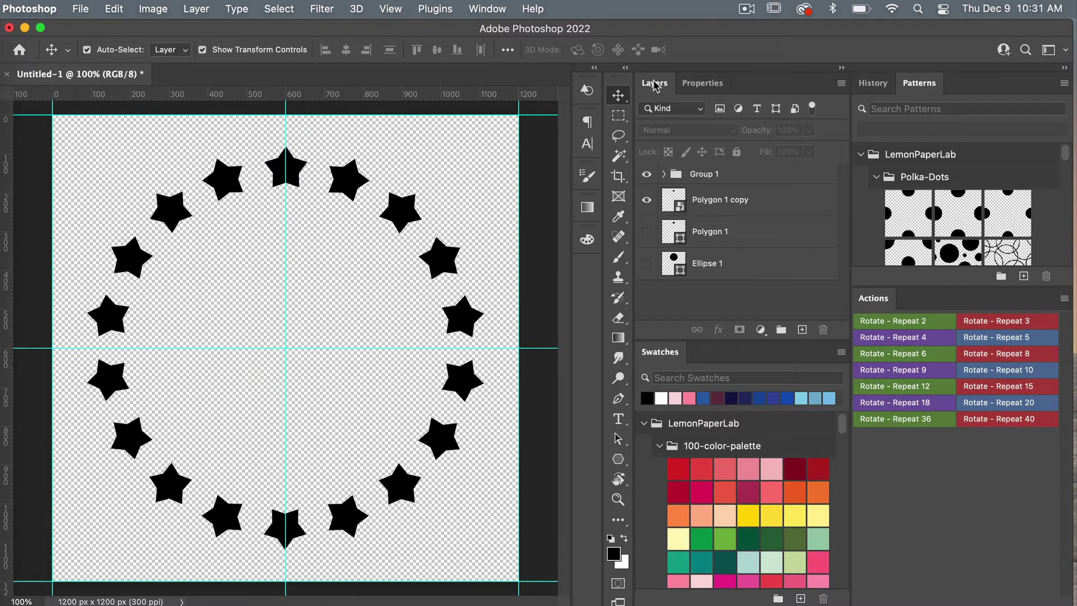
click(646, 177)
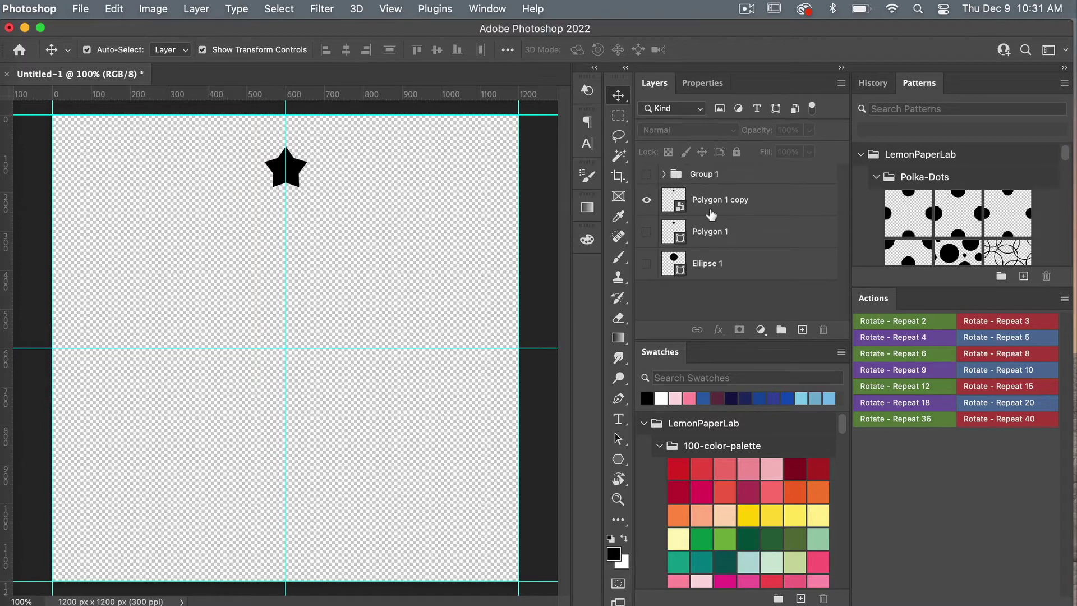
click(646, 200)
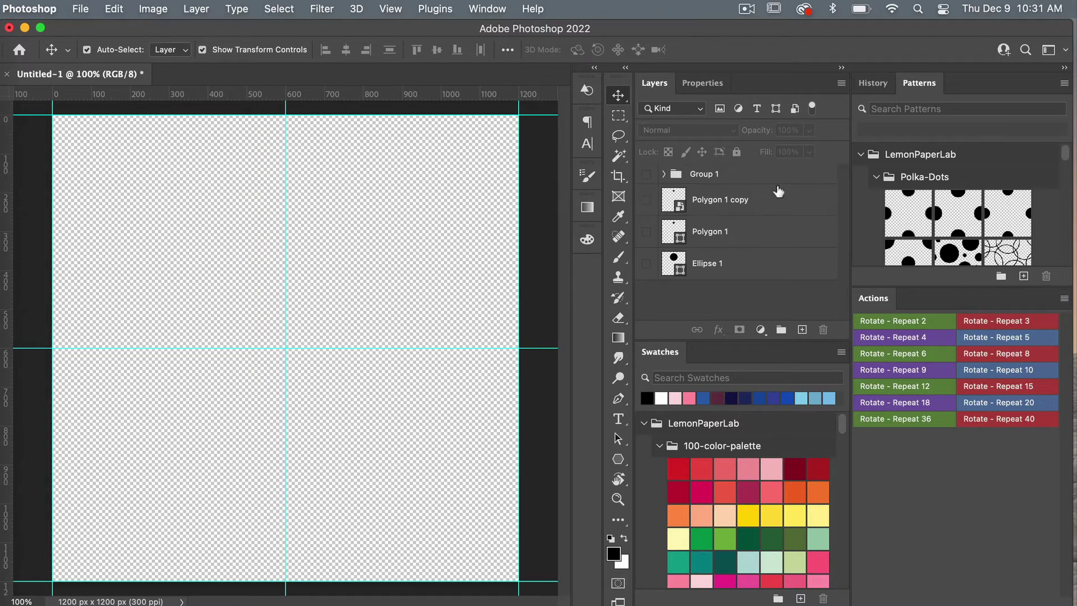
click(777, 177)
click(801, 330)
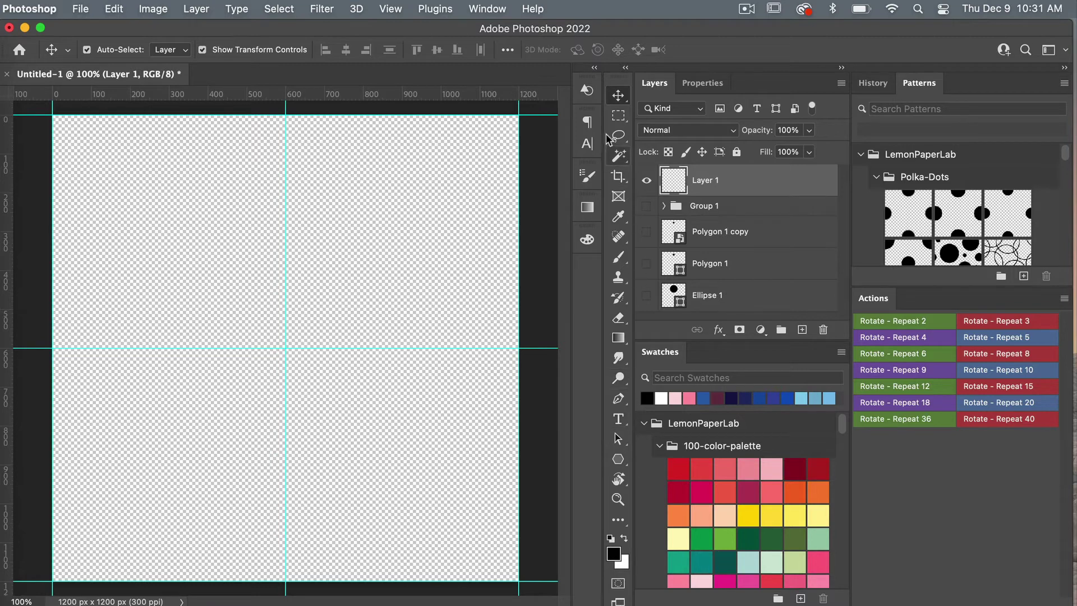
- Fill a marquee strip about 50 by 600 px with black from the canvas's top edge to its centre, and centre it on the vertical guide
click(618, 115)
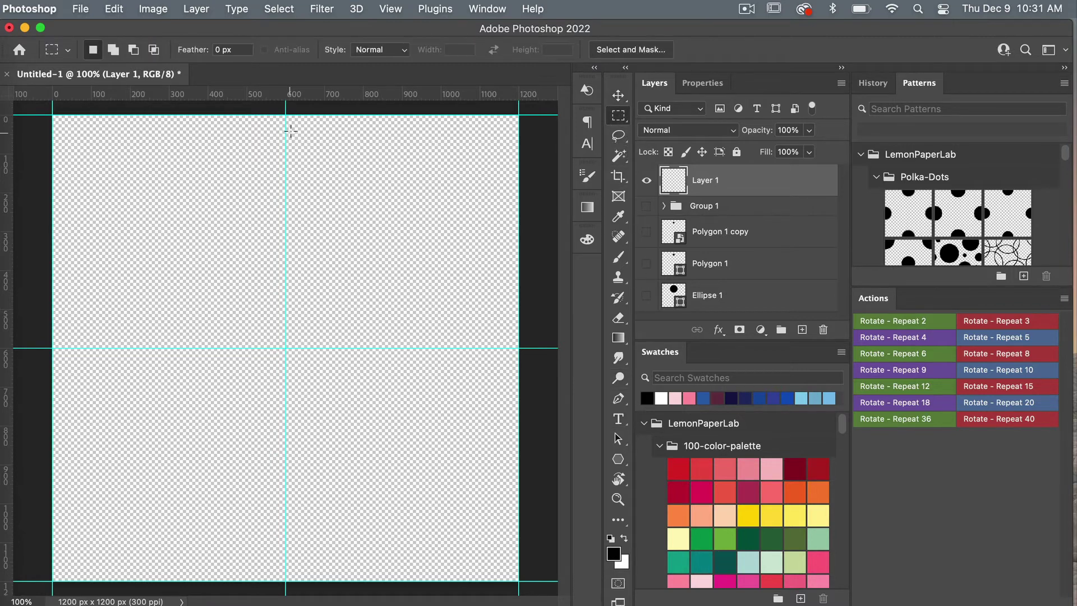
drag(285, 120, 305, 348)
key(alt+BackSpace)
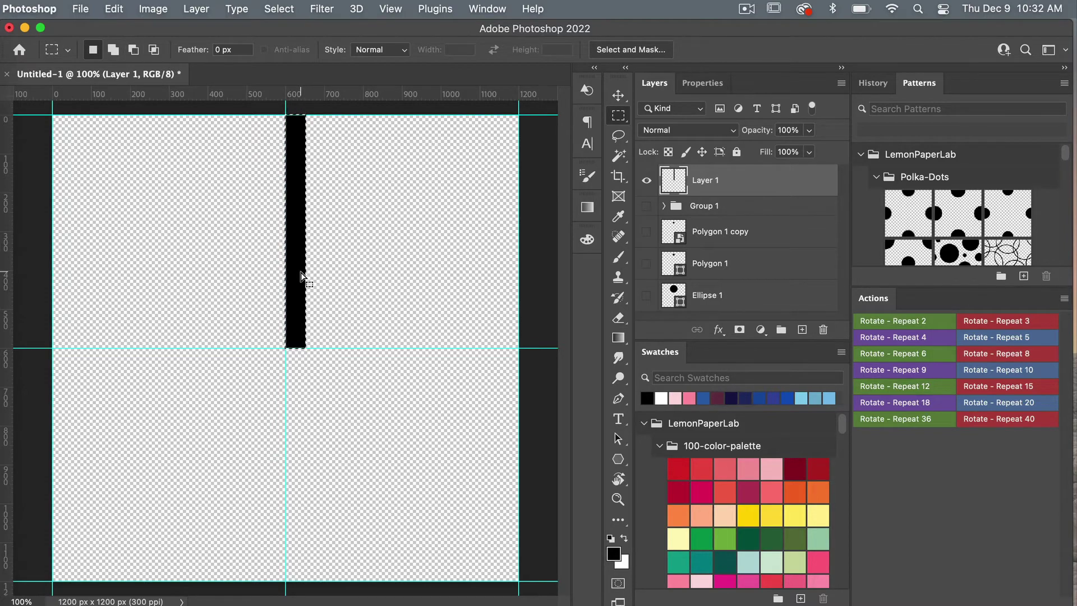
click(301, 274)
key(v)
drag(301, 272, 289, 269)
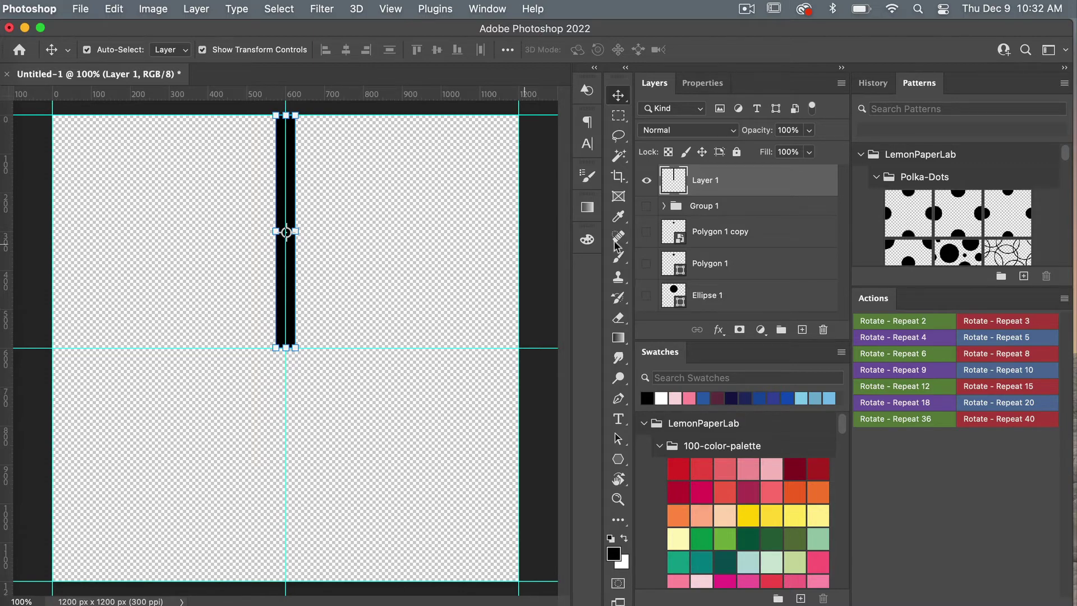
- Show the Polygon 1 copy star instead of Polygon 1 inside the star Smart Object, save and close it, and reselect the strip's layer
double_click(684, 240)
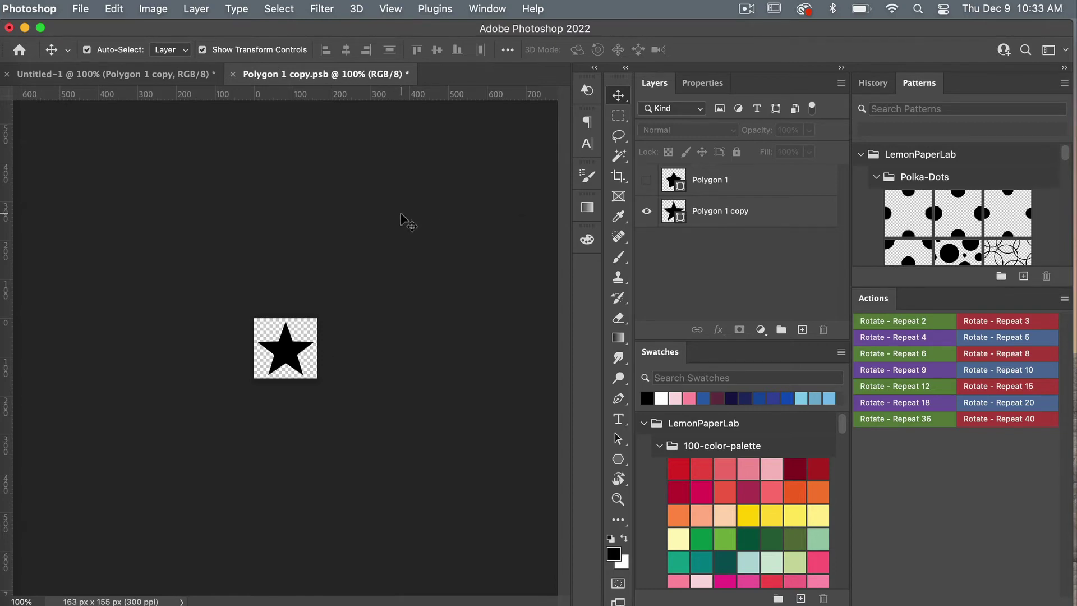
key(super+w)
click(527, 277)
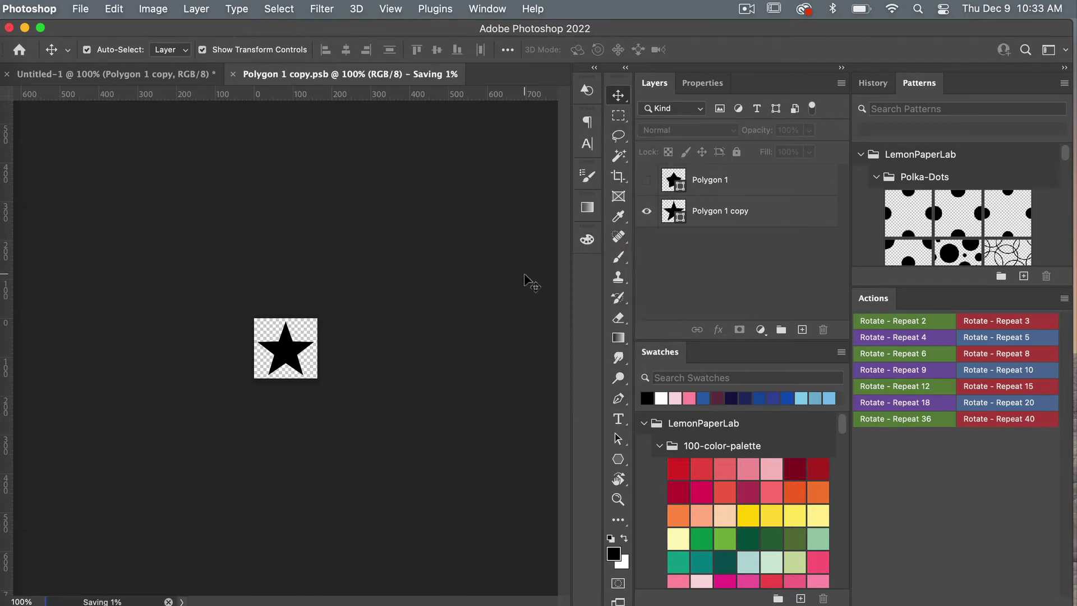
click(291, 145)
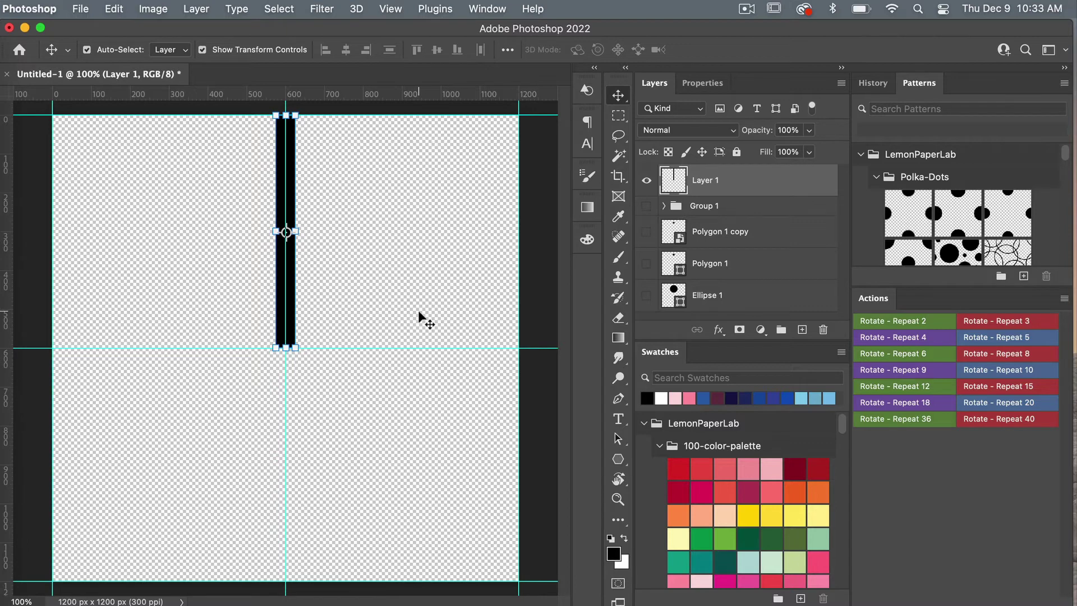
- Select a rectangle about 584 by 600 px around the strip, from the top edge to the horizontal guide, and fill it with black on a new layer
key(m)
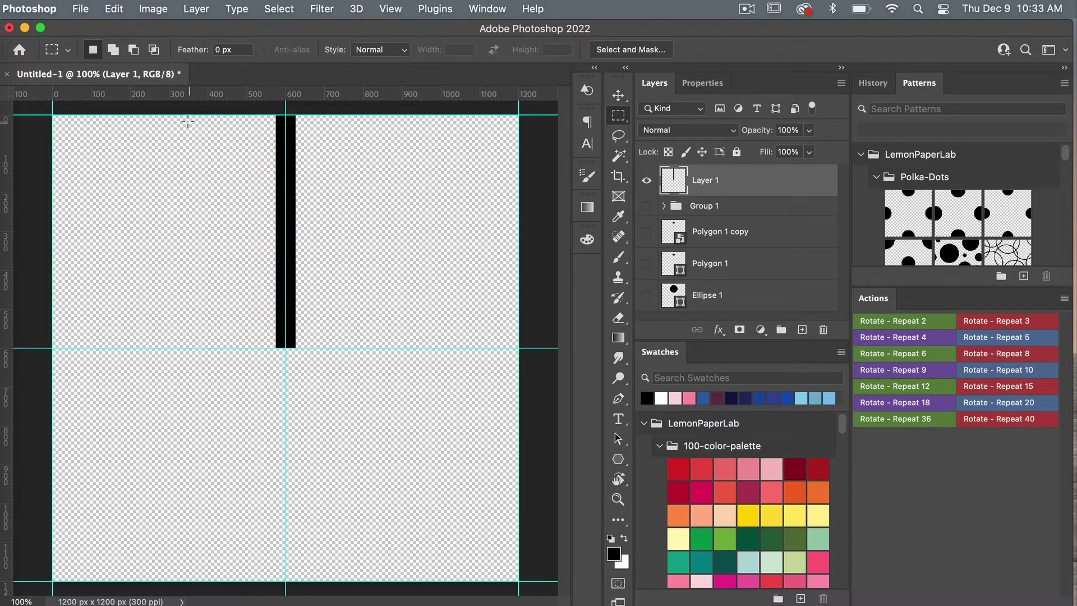
drag(175, 115, 401, 348)
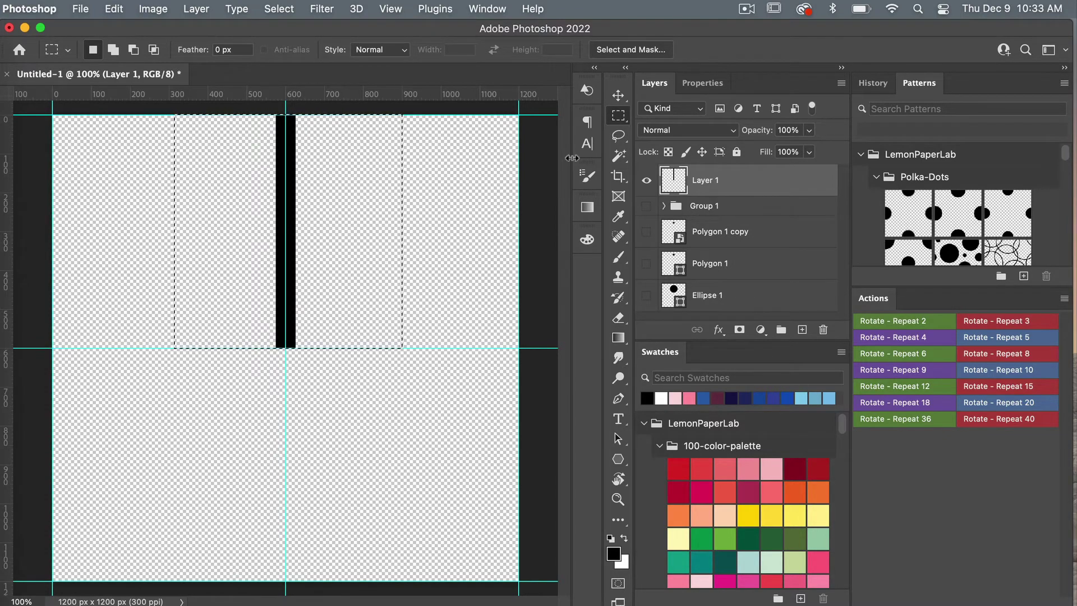
click(801, 330)
key(alt+BackSpace)
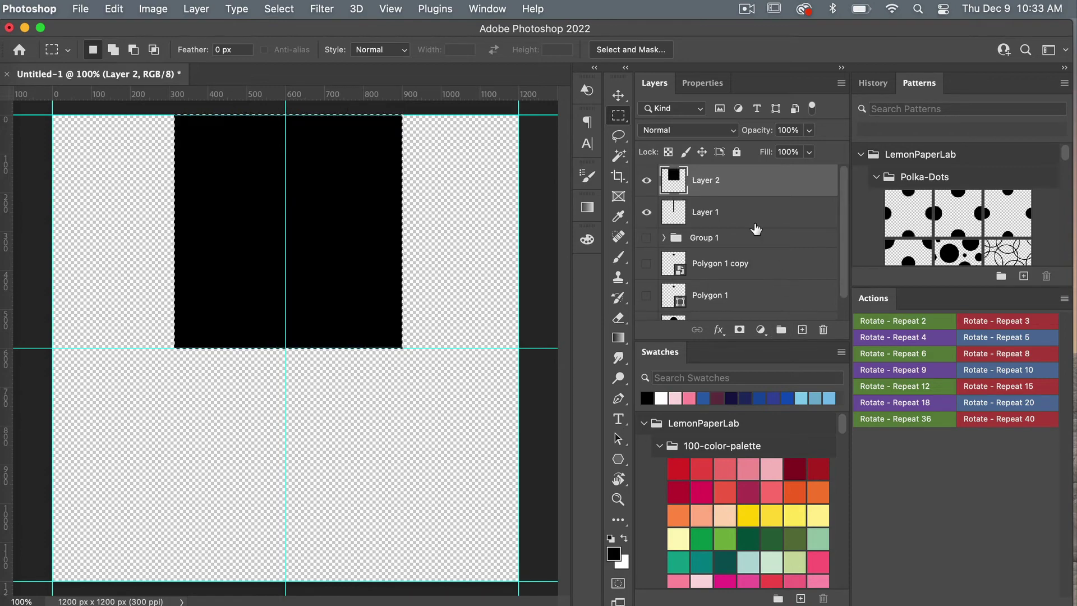
- Place the rectangle's layer below the strip and fill it with white with its transparent pixels locked, clearing the selection
drag(712, 185, 705, 224)
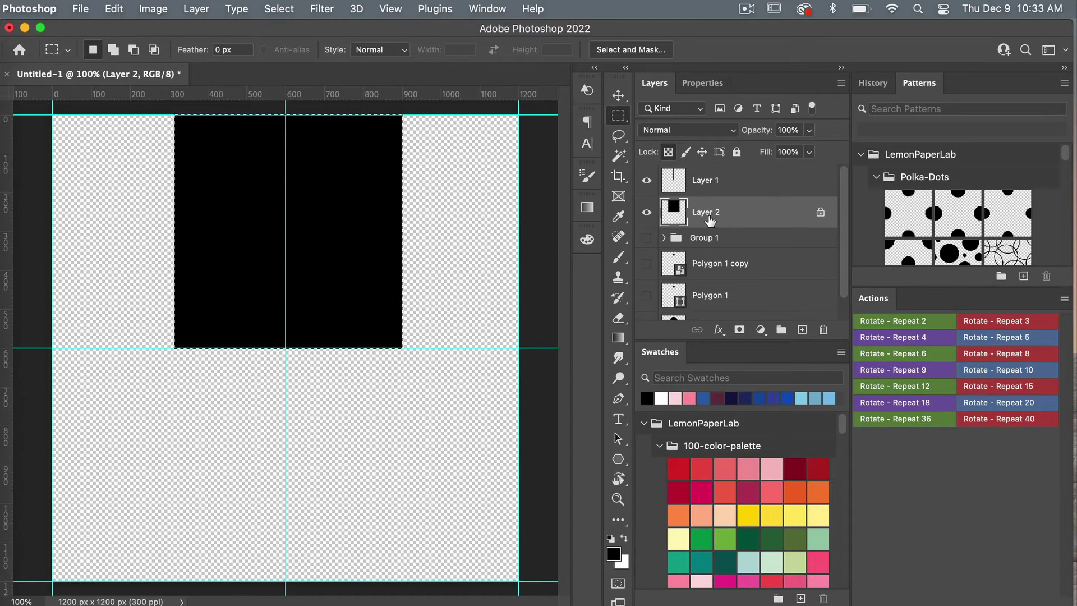
key(super+BackSpace)
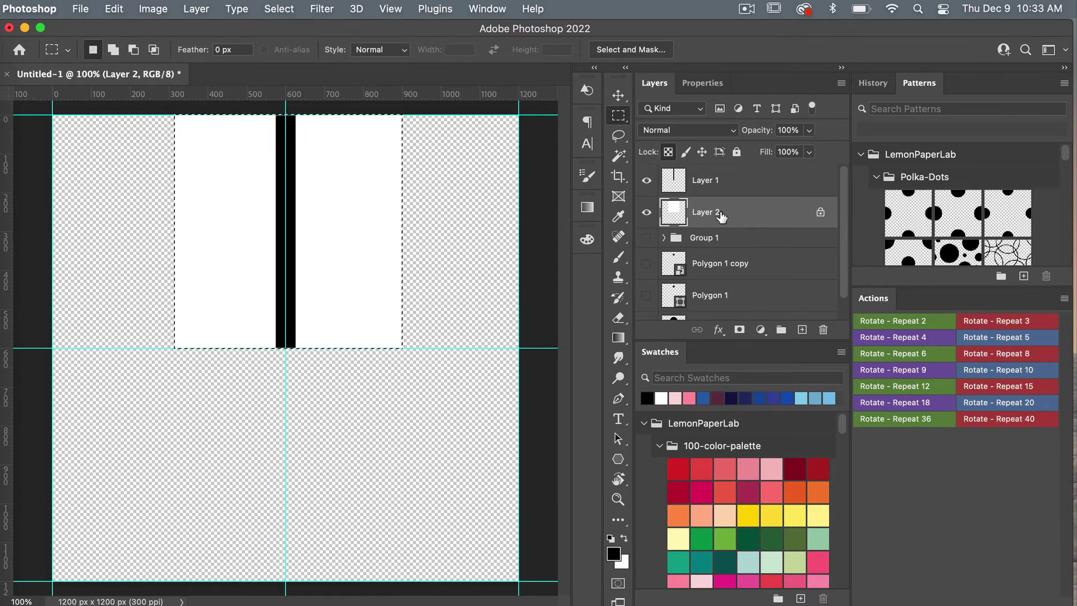
key(super+d)
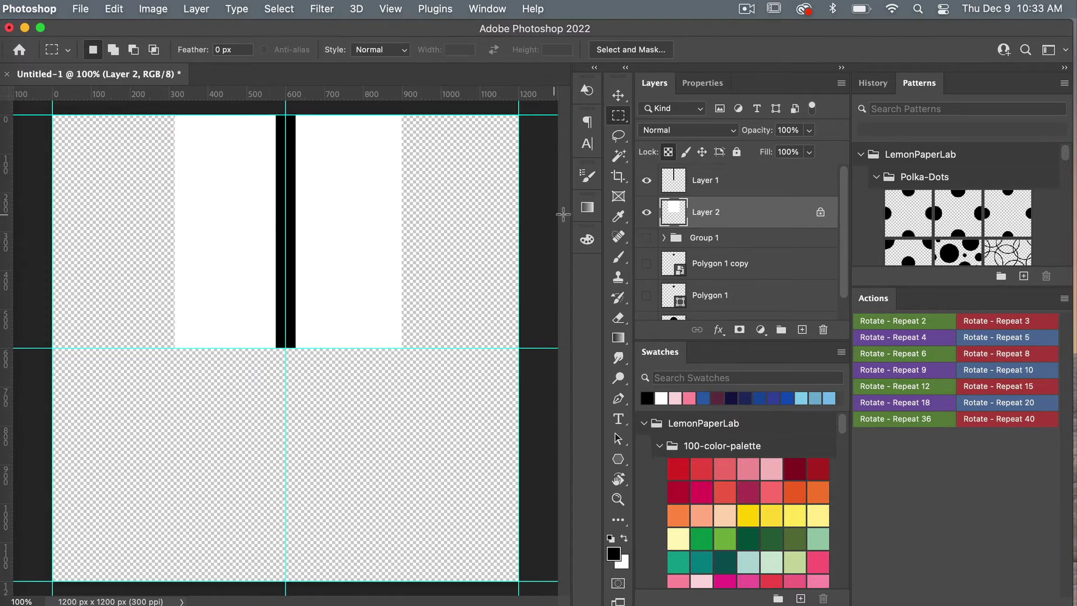
- Convert Layer 1 and Layer 2 together into one Smart Object and run the Rotate - Repeat 10 action on it
click(713, 183)
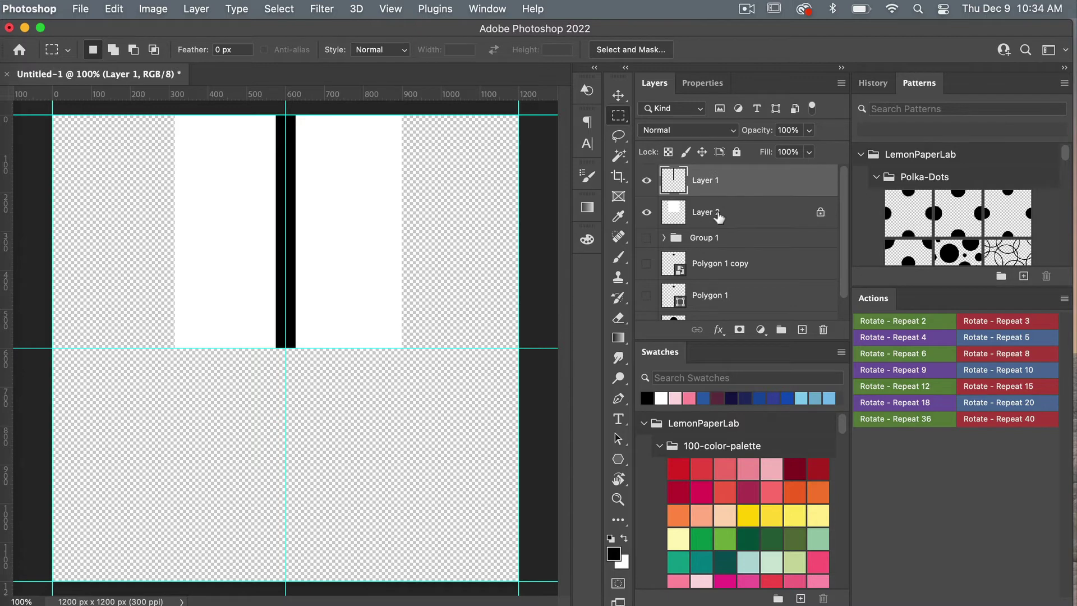
shift+click(726, 213)
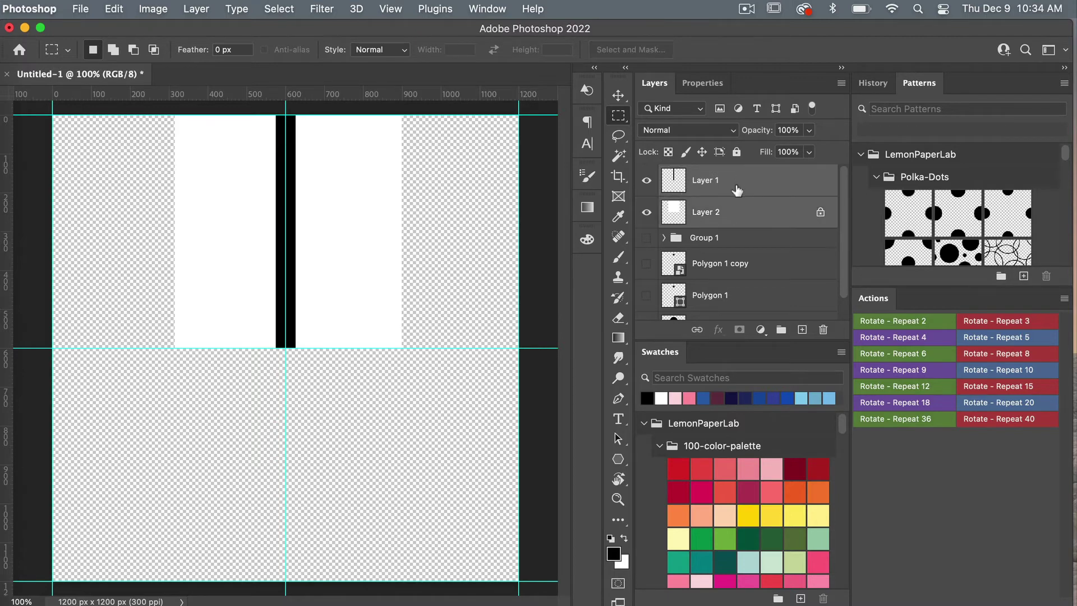
right_click(736, 189)
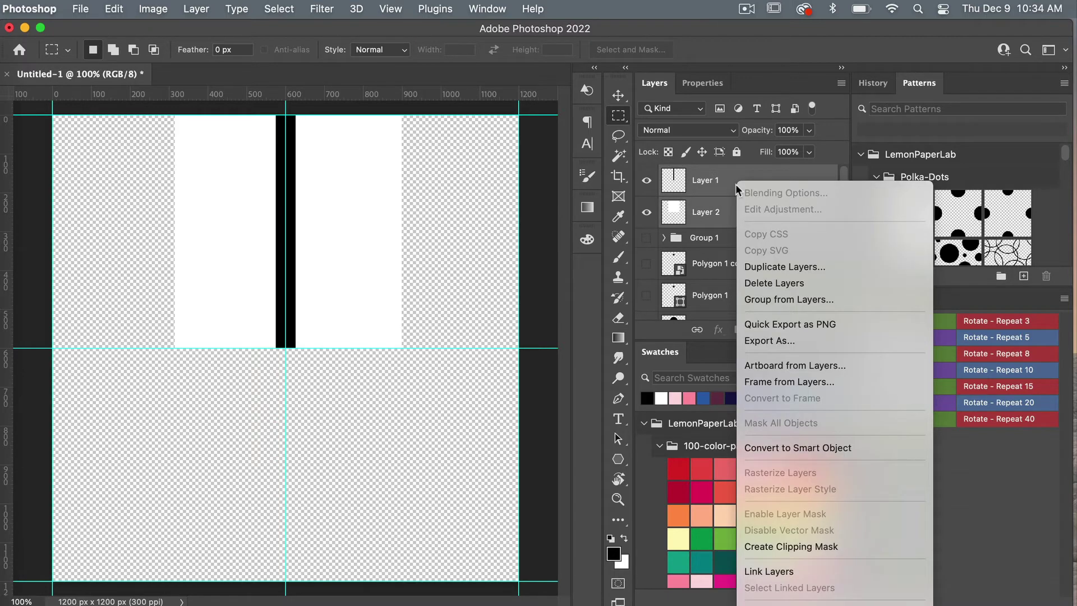
click(787, 447)
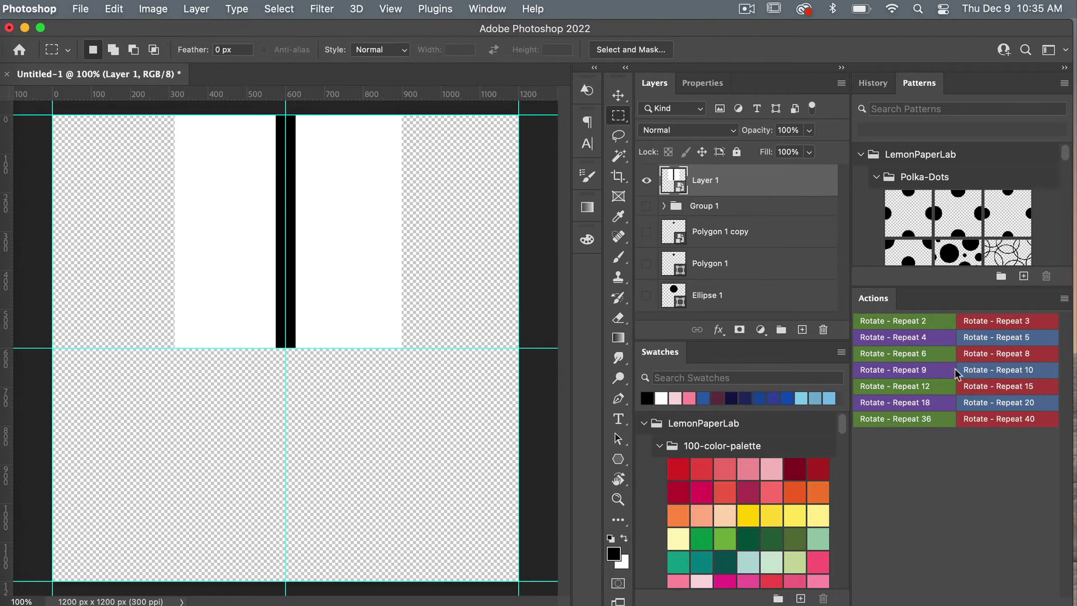
click(985, 372)
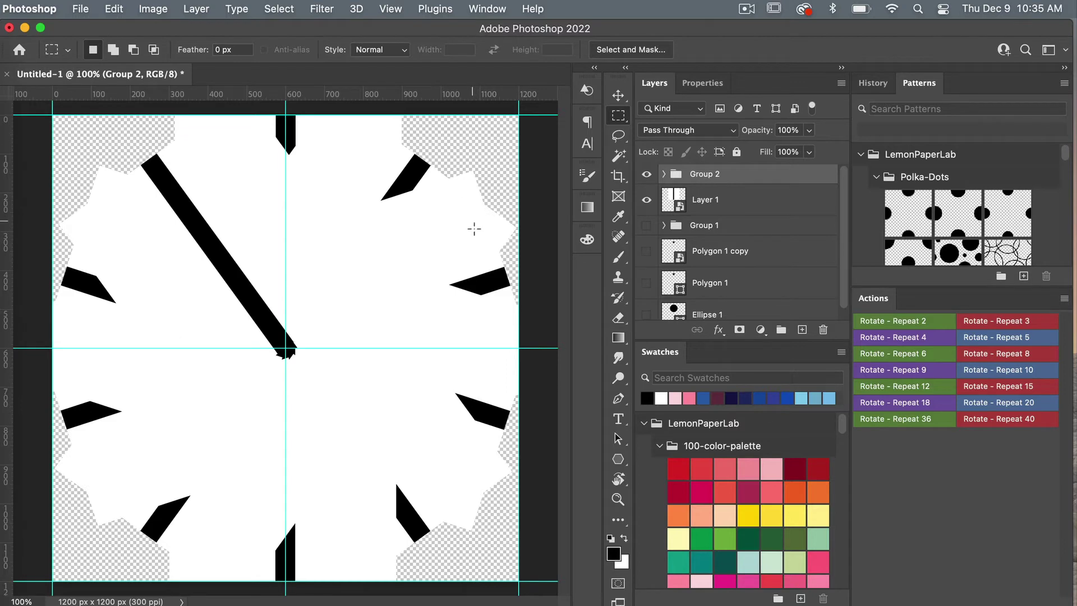
- Hide the white Layer 2 inside the strip's Smart Object, and save and close its contents
double_click(680, 207)
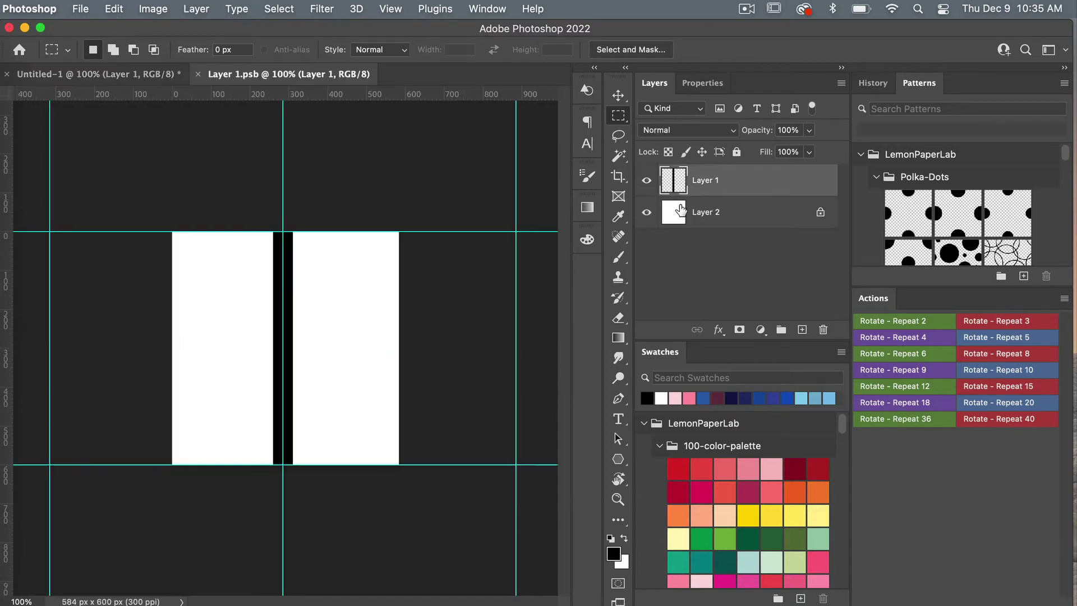
click(648, 212)
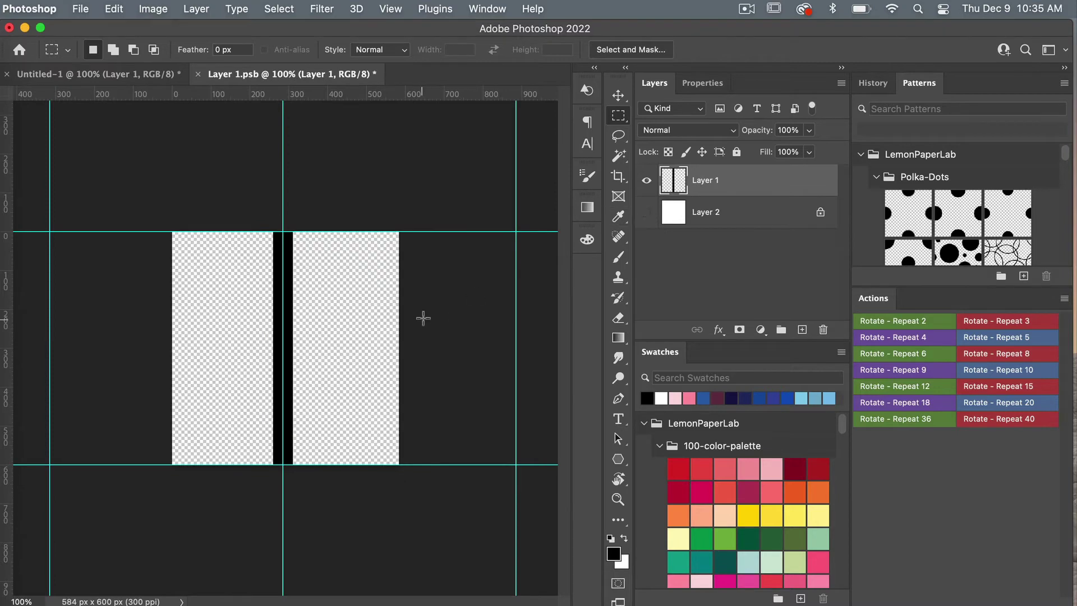
key(super+s)
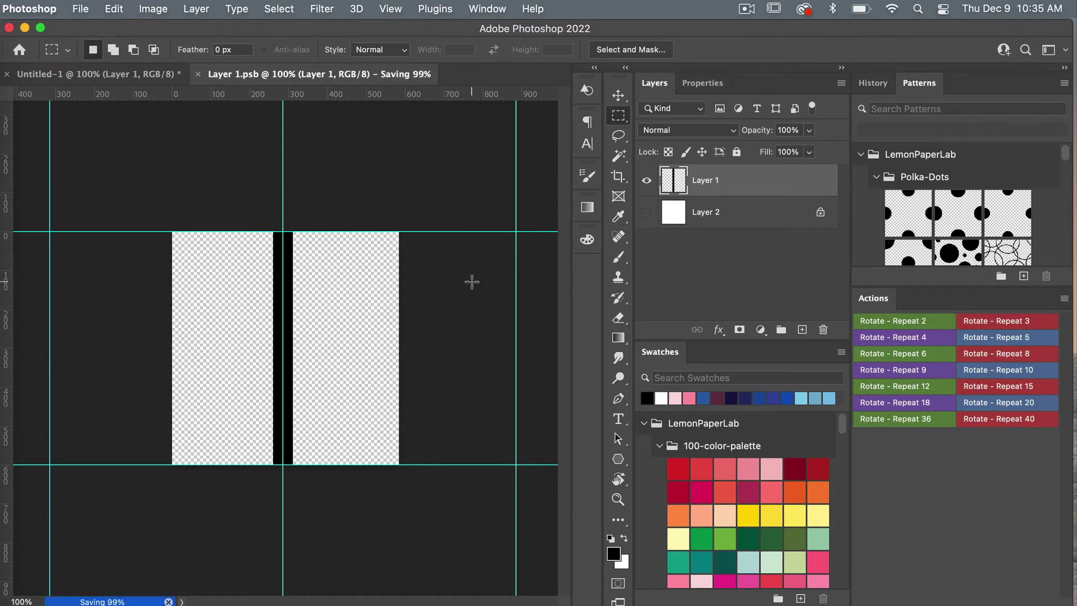
key(super+w)
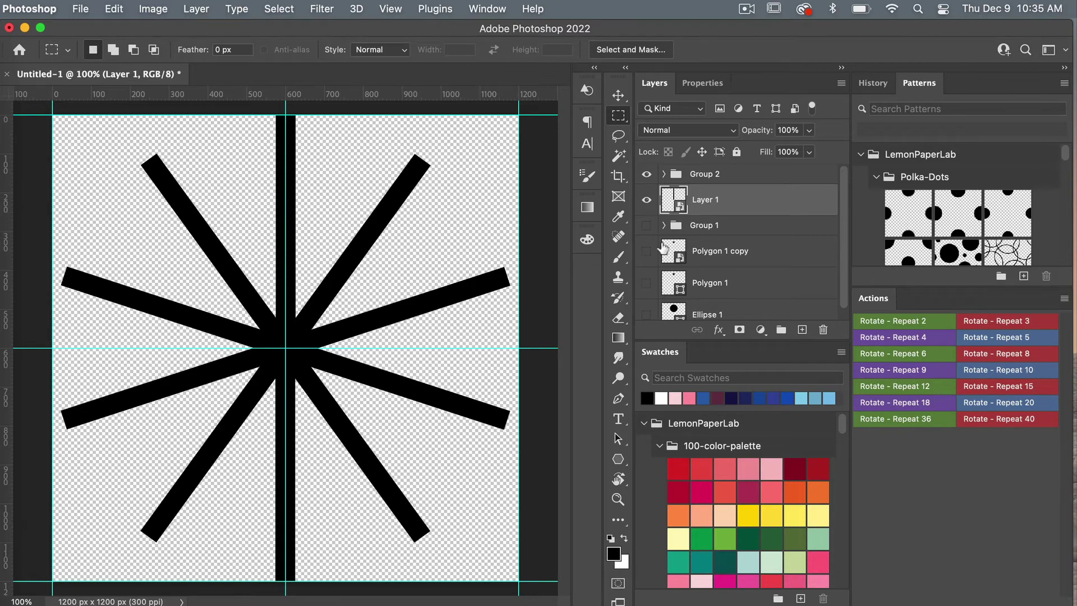
- Scale the black strip inside the Layer 1 Smart Object to 125%, and save and close its contents
double_click(681, 209)
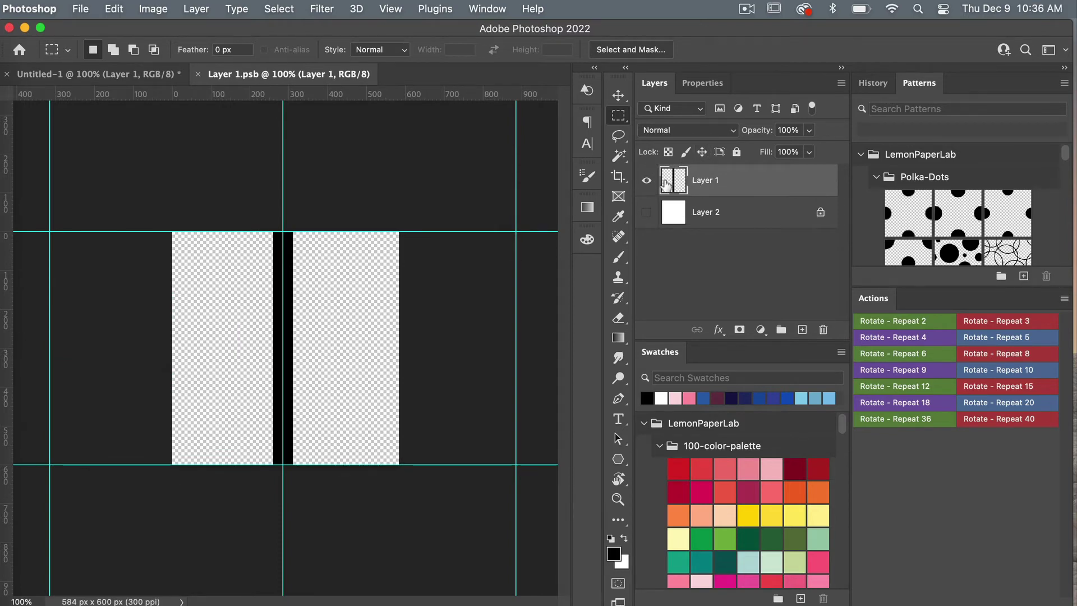
key(super+t)
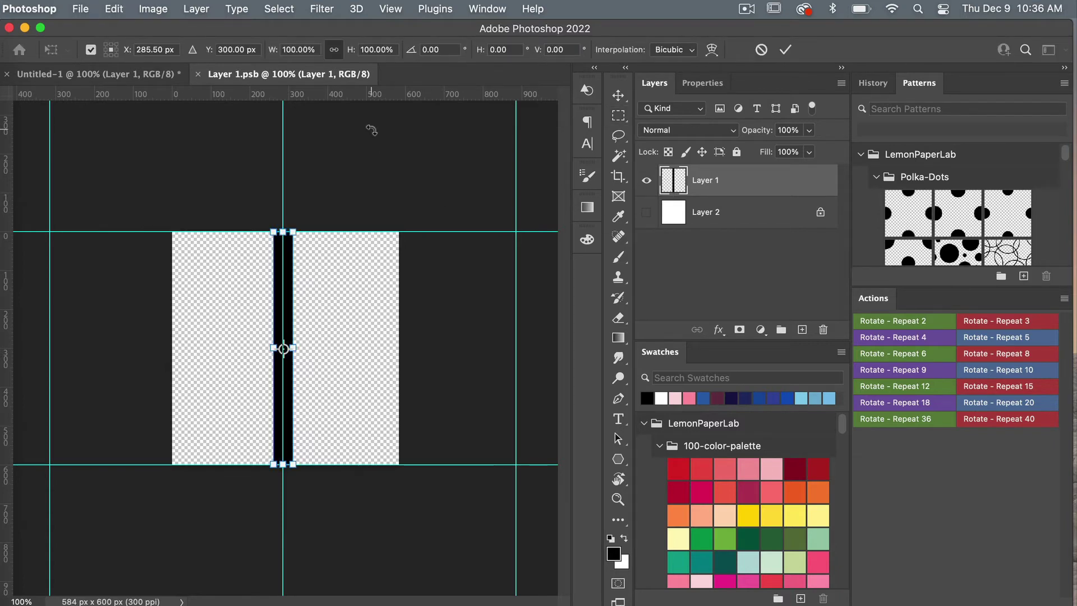
click(296, 50)
text(125)
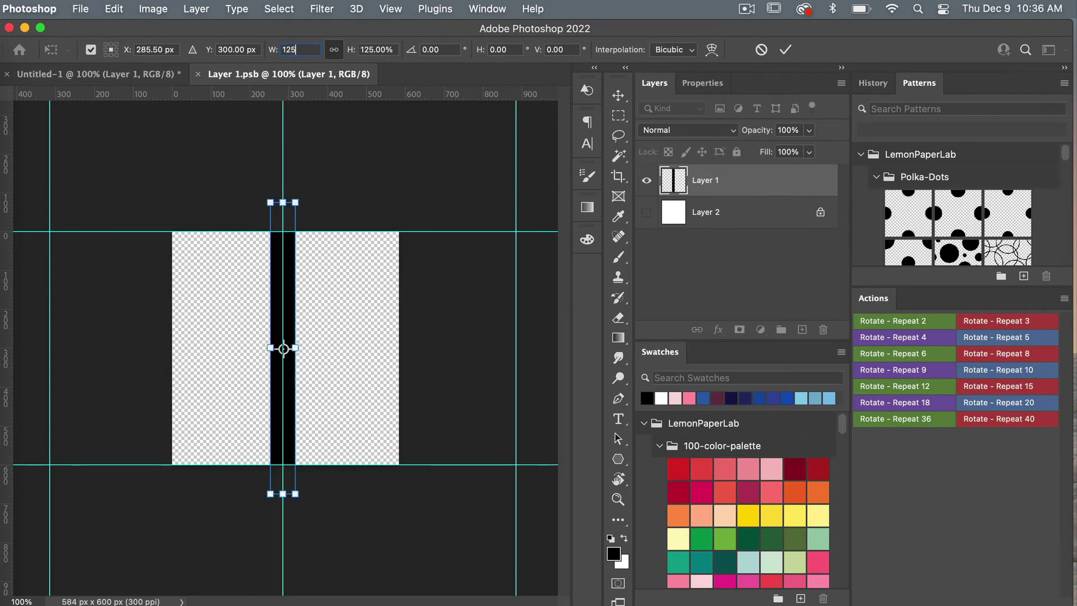
click(784, 49)
key(super+s)
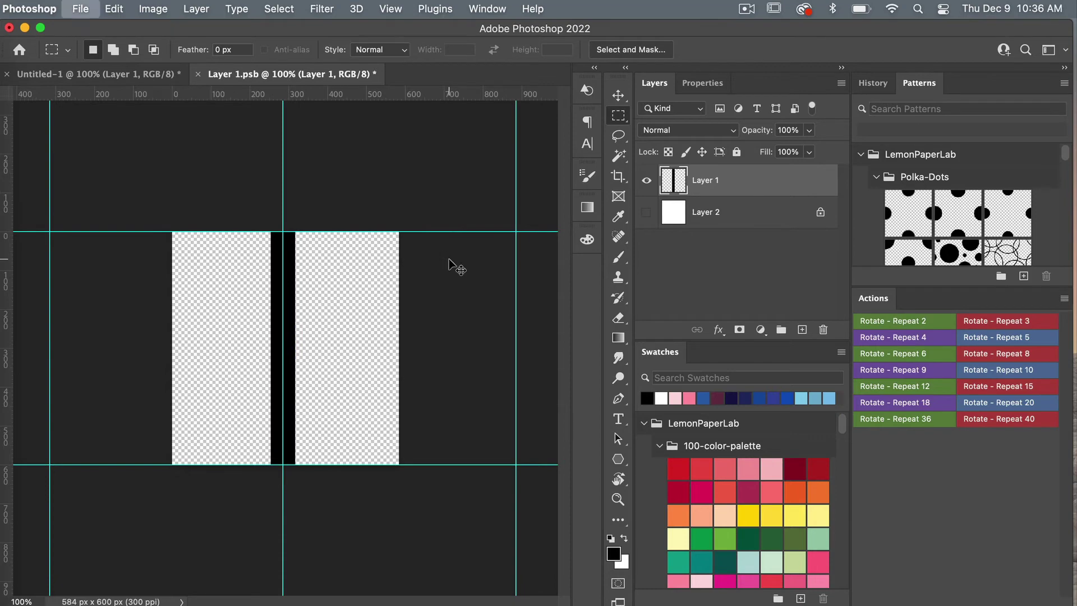
key(super+w)
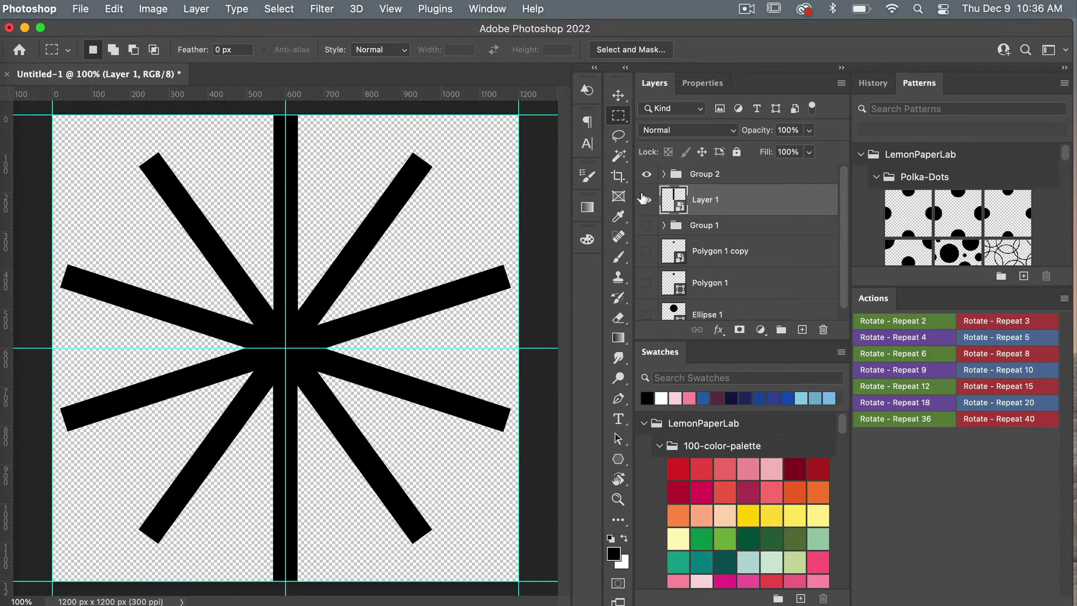
- Merge Group 2 into a single layer and hide the Layer 1 Smart Object
click(711, 175)
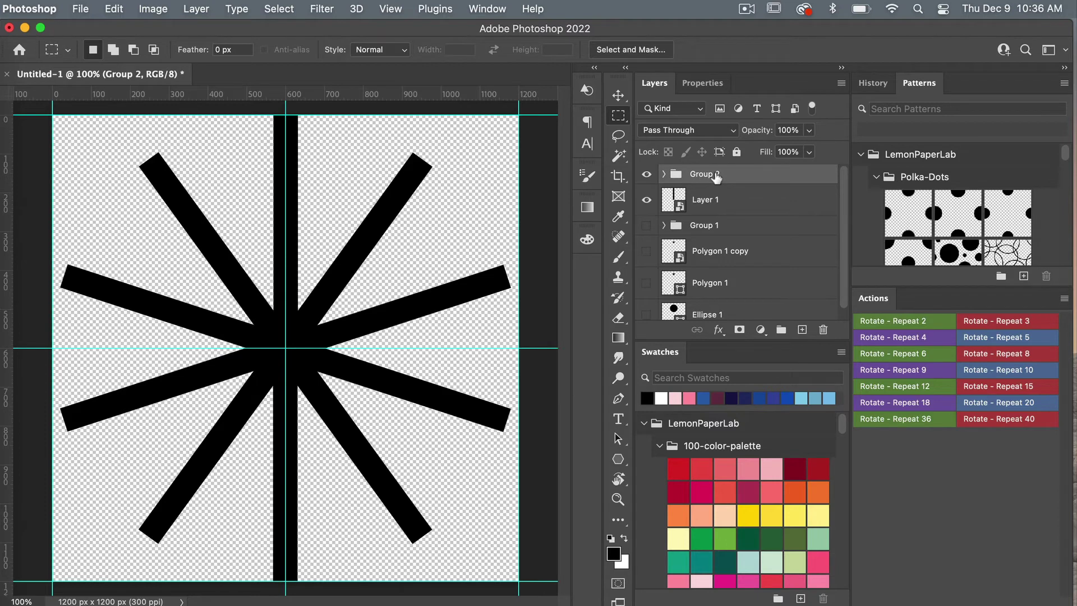
right_click(715, 176)
scroll(771, 569, down, 10)
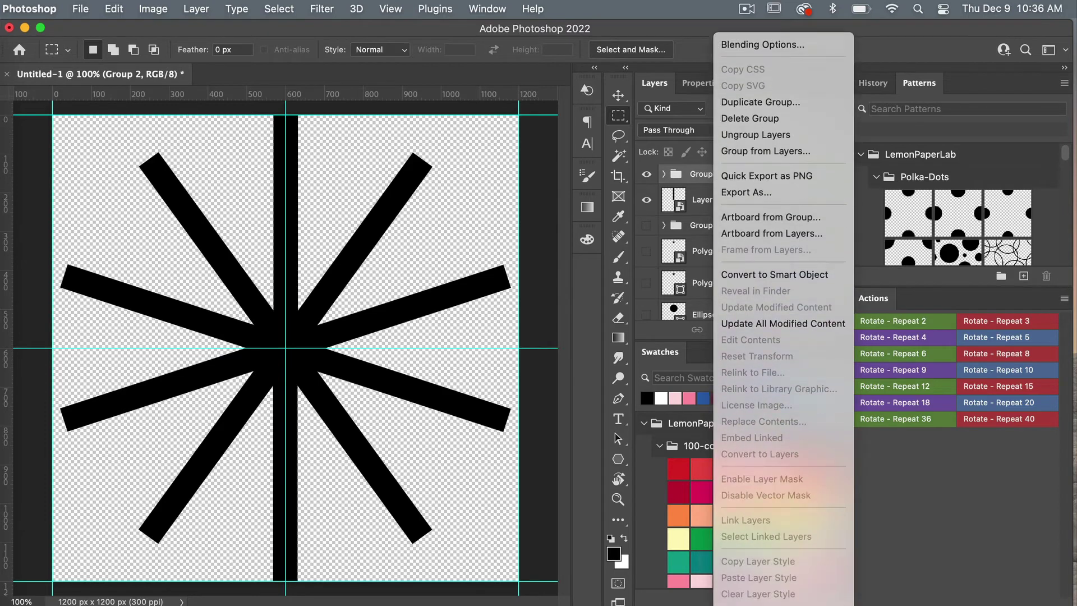
click(766, 545)
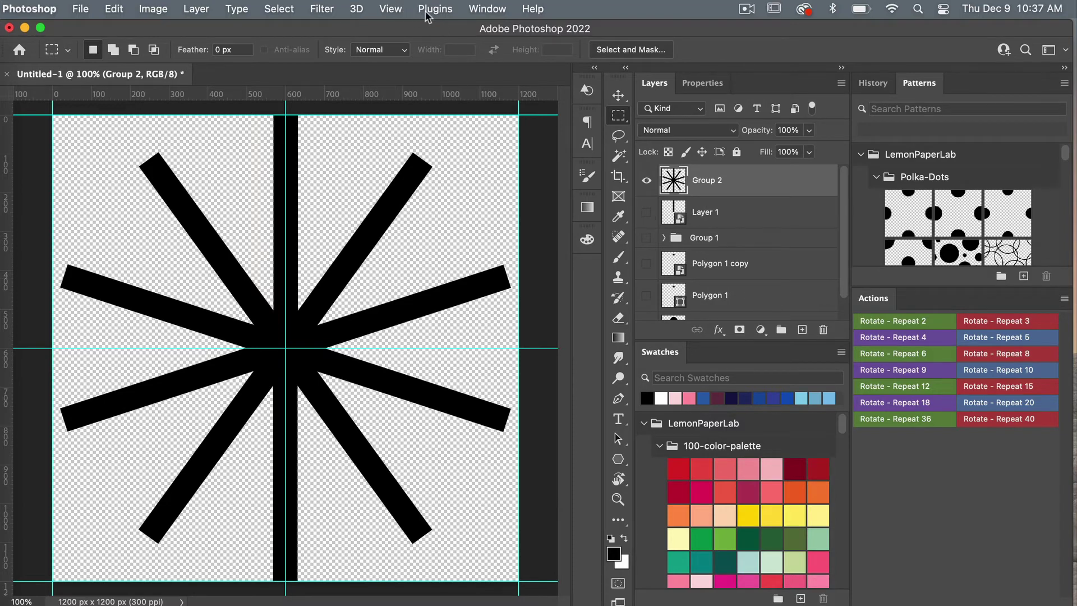
- Clear the canvas guides from the main document
click(399, 11)
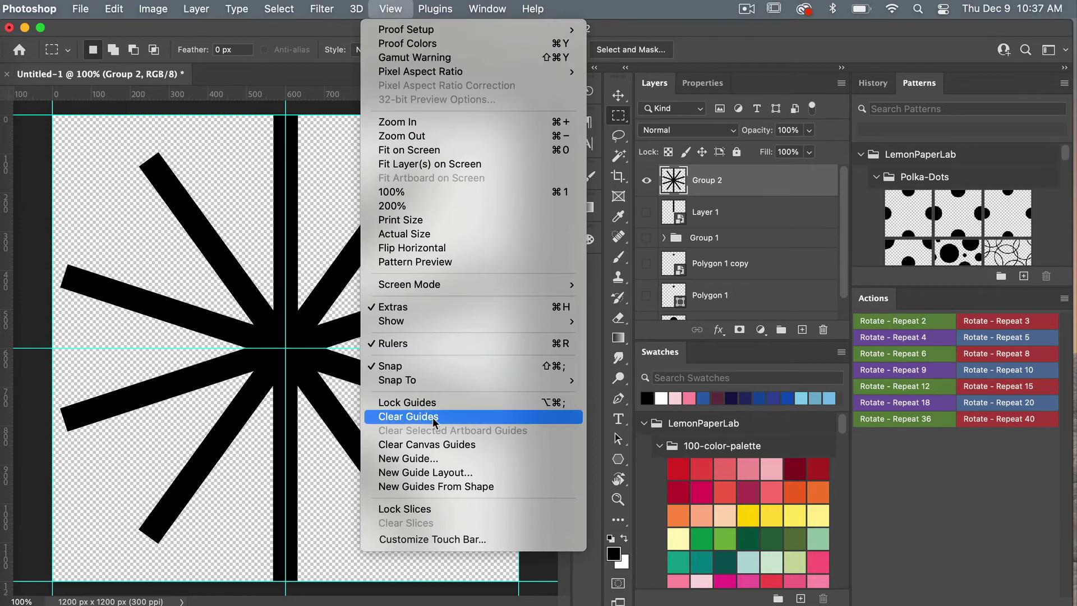
click(422, 444)
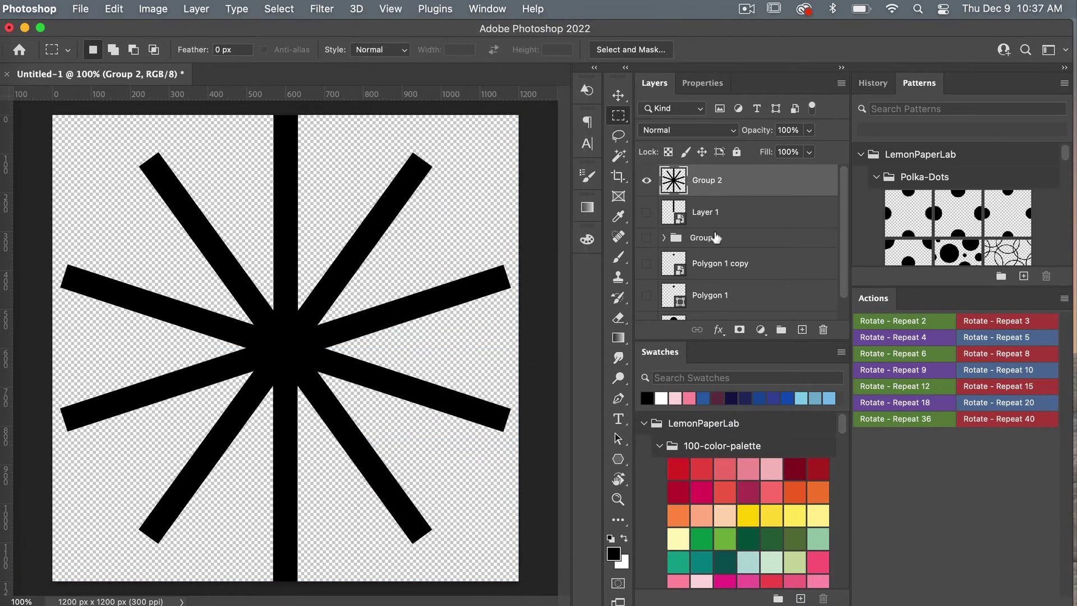
- Convert the merged Group 2 layer to a Smart Object and apply a Twirl filter with an angle of 188°
right_click(742, 185)
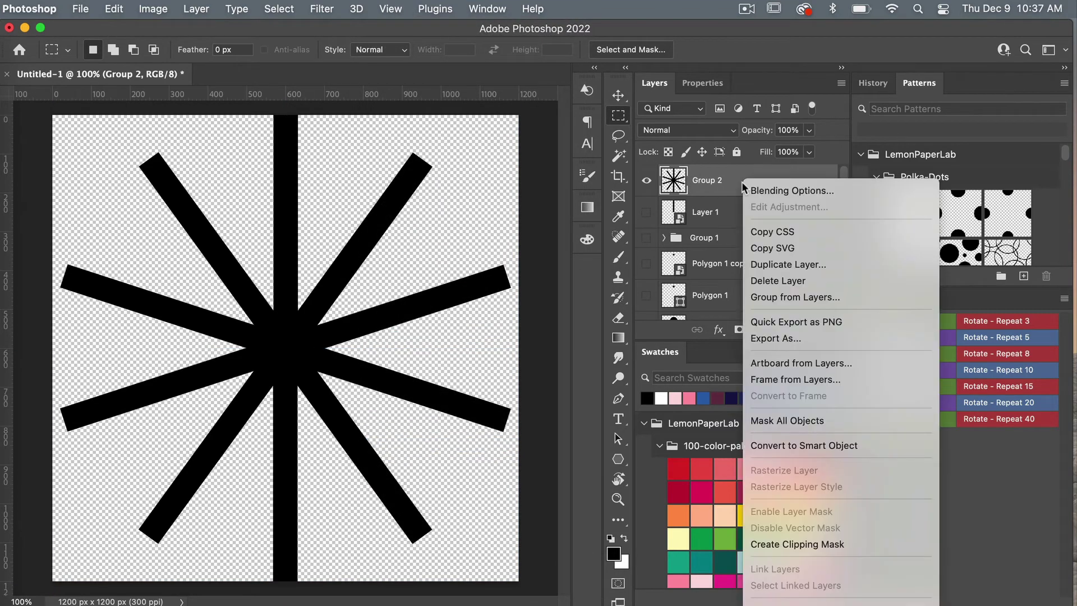
click(775, 446)
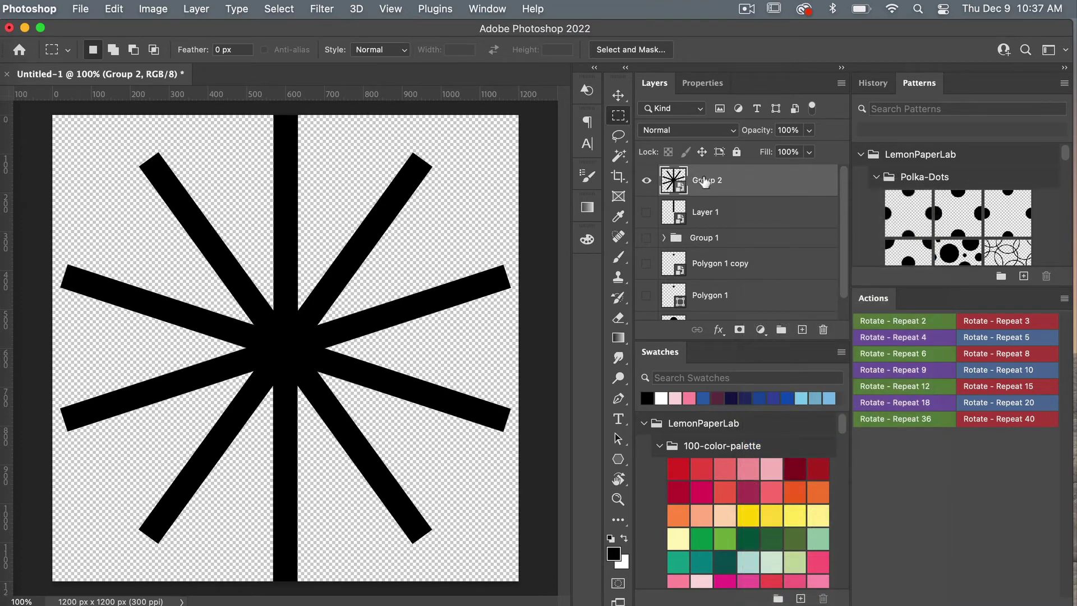
click(324, 9)
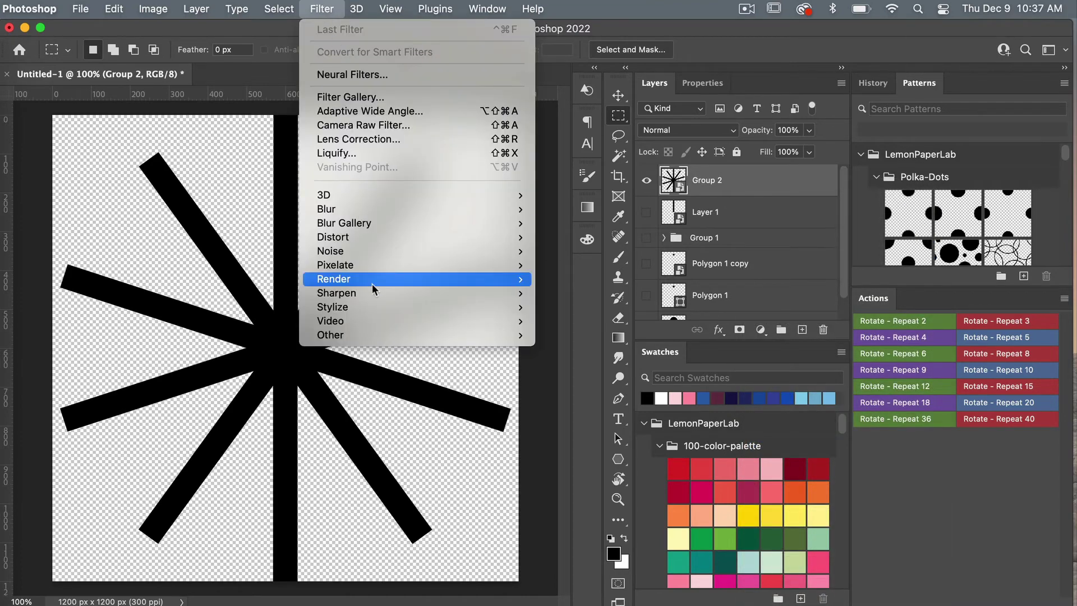
mouse_move(393, 238)
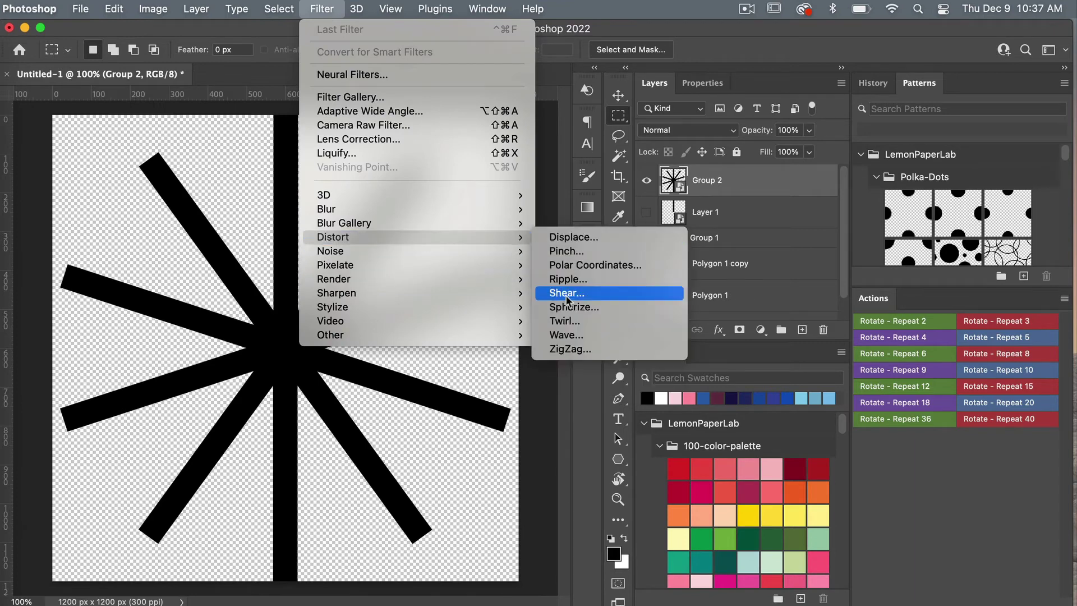
click(574, 324)
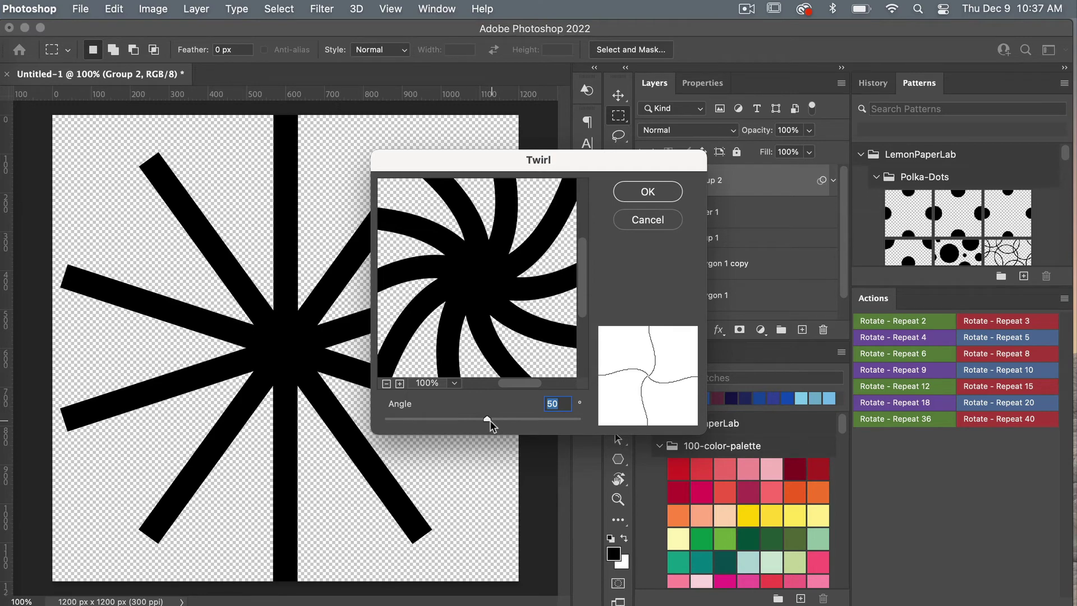
drag(486, 419, 500, 421)
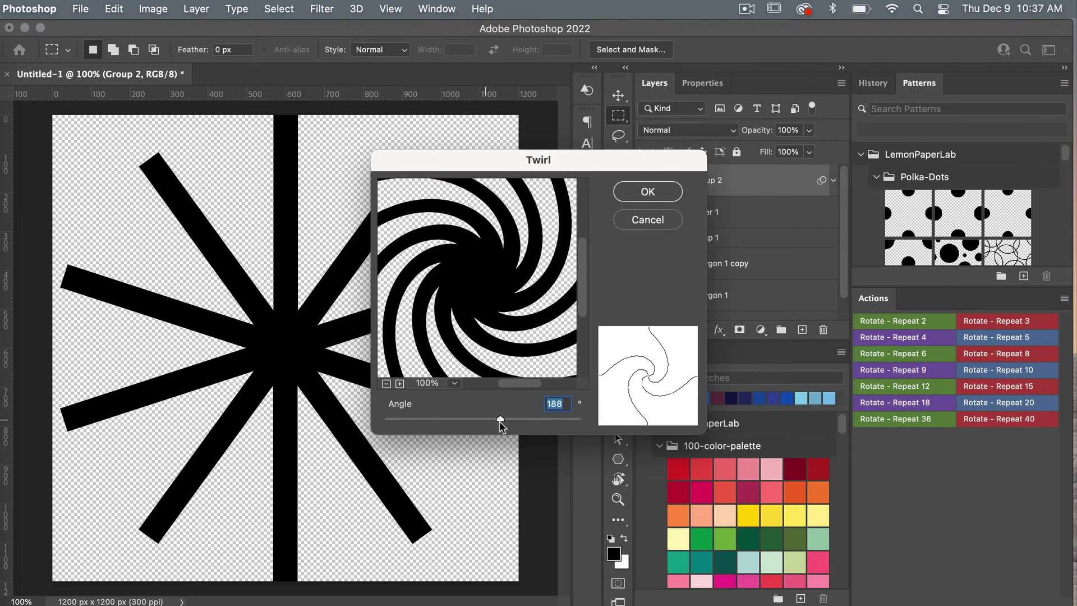
click(640, 193)
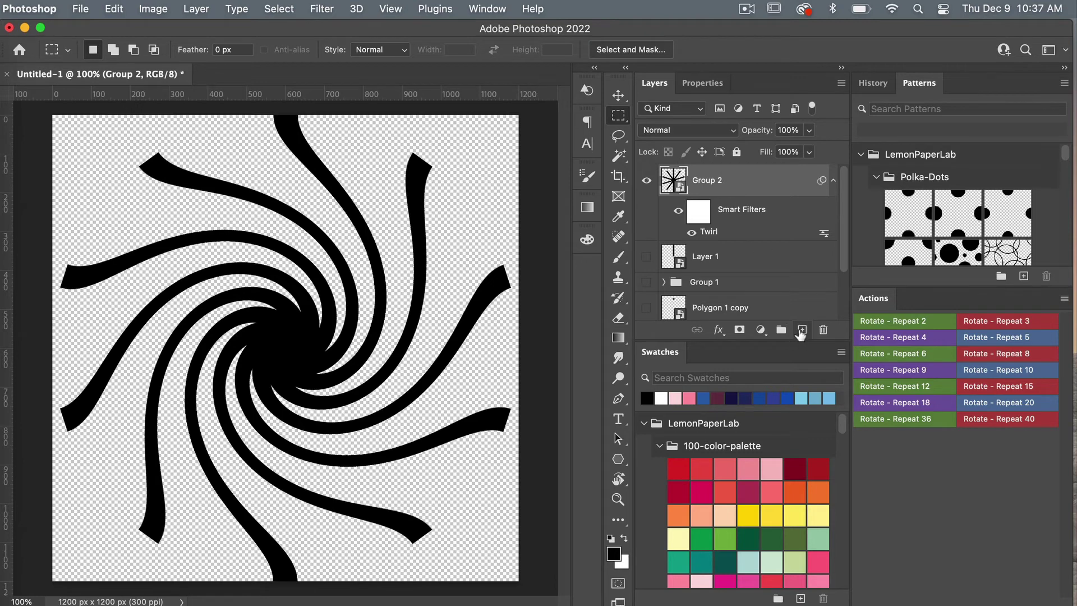
- Draw a black circle about 798 px in diameter over the swirl and centre it on the canvas
click(801, 330)
drag(617, 465, 686, 480)
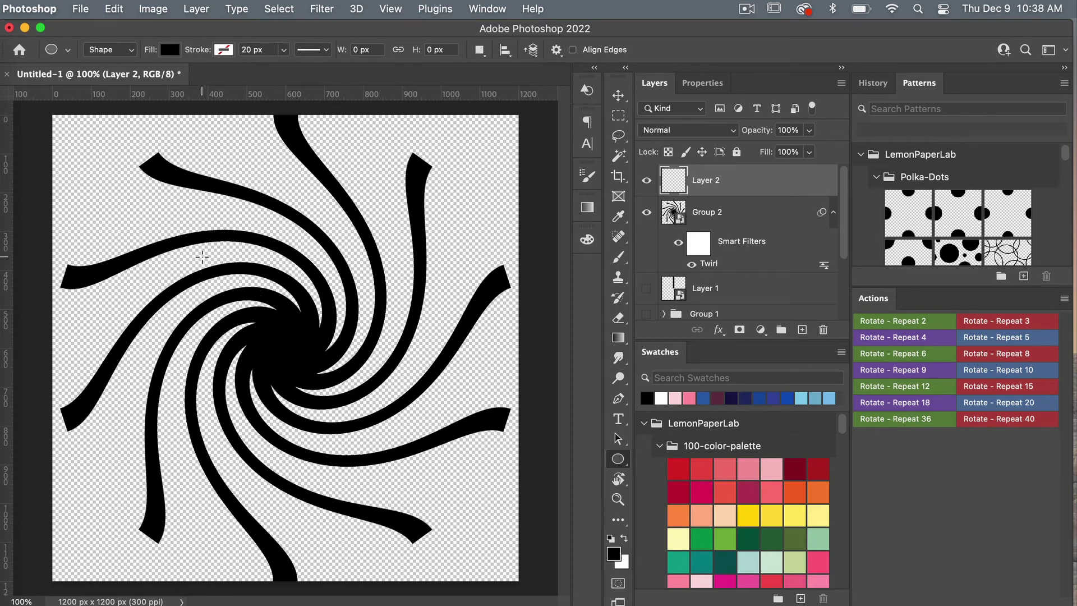
drag(202, 256, 455, 498)
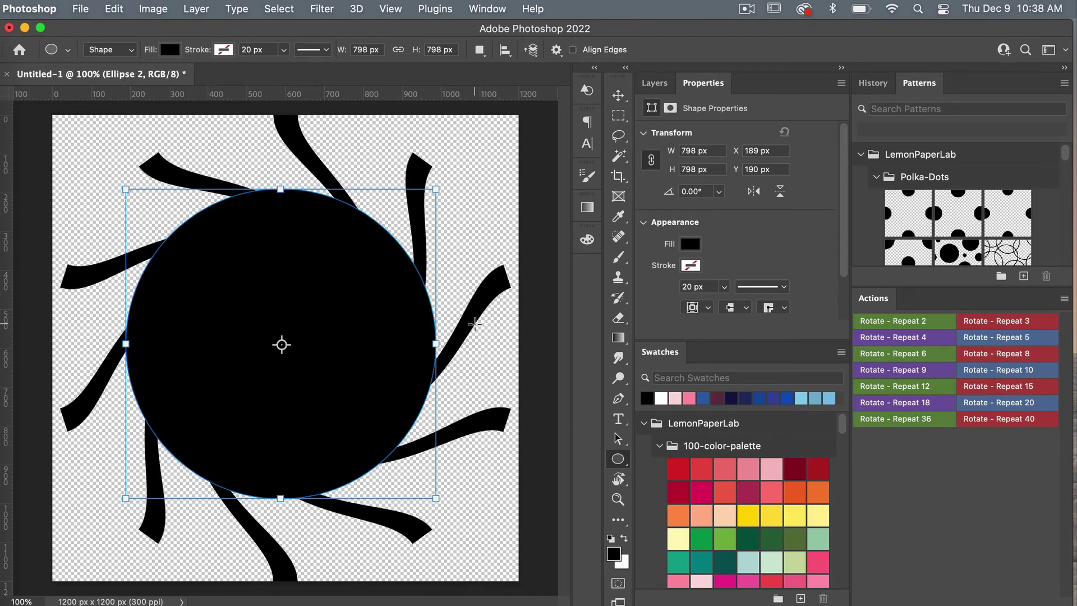
key(v)
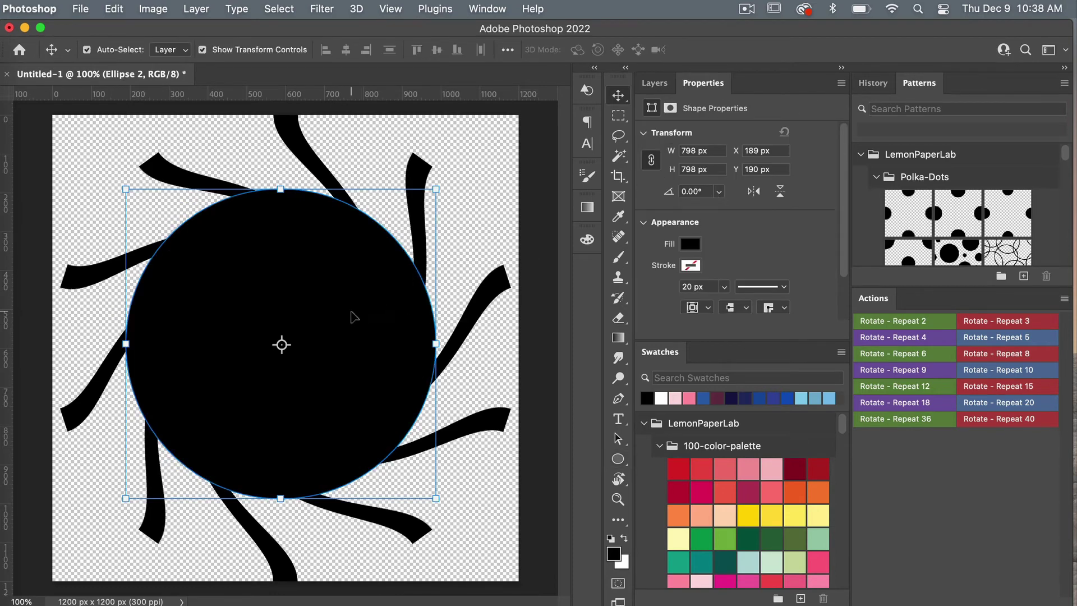
mouse_move(352, 314)
mouse_down()
mouse_move(354, 329)
mouse_move(354, 287)
mouse_move(355, 318)
mouse_up()
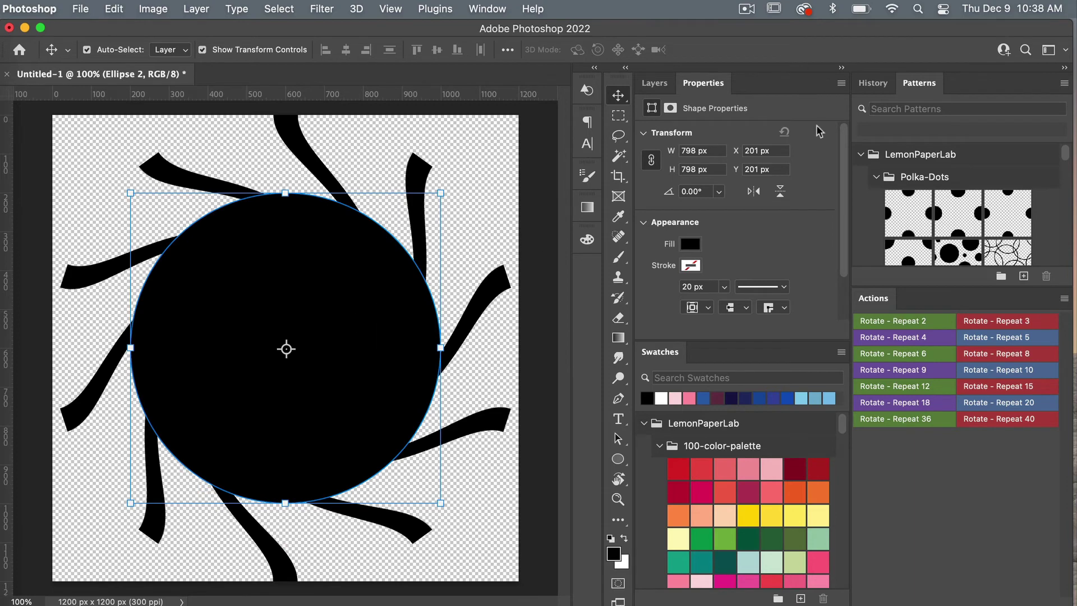
- Load the Ellipse 2 circle's outline as a selection and make Group 2 the active layer
click(653, 83)
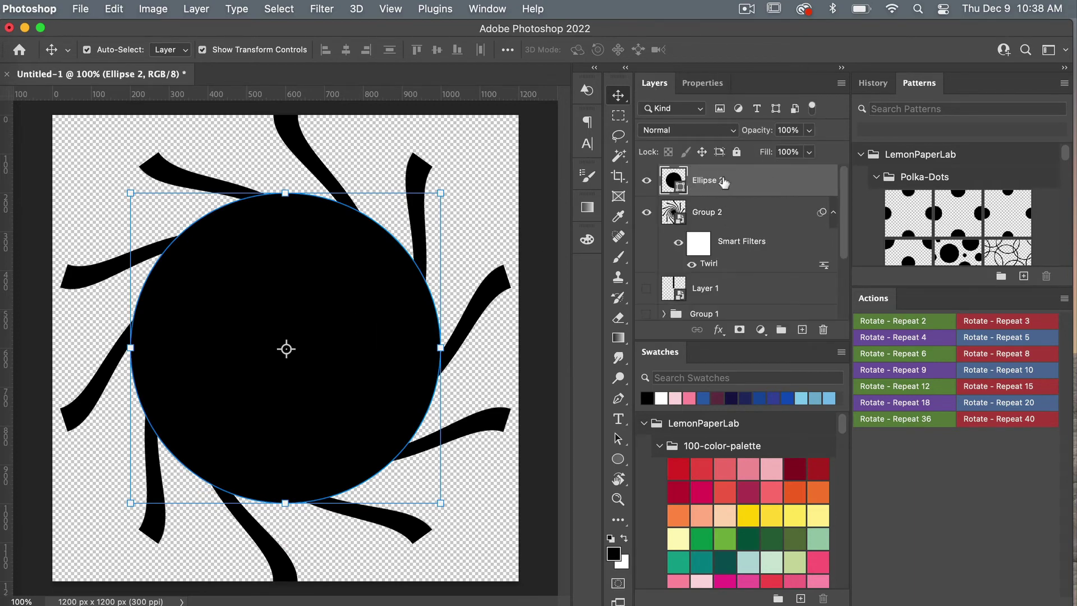
super+click(672, 180)
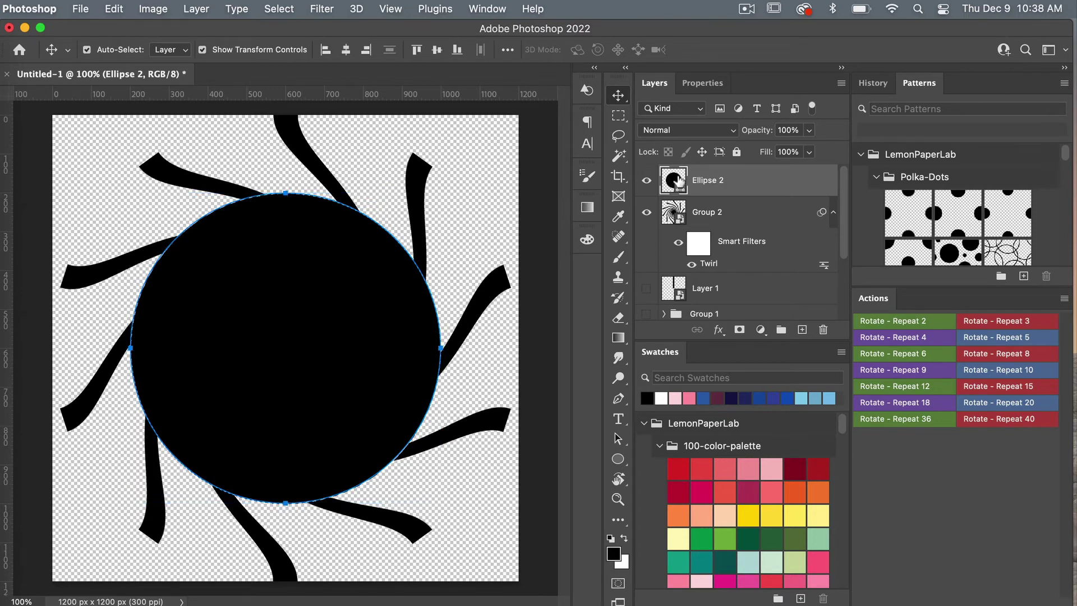
click(712, 214)
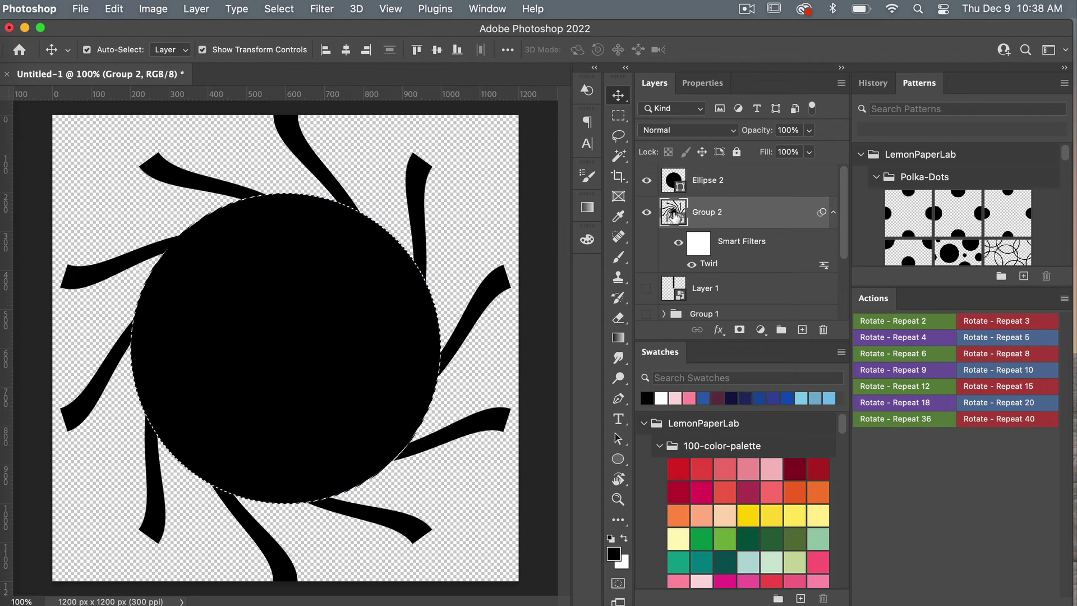
- Make a rasterized duplicate of Group 2 named Group 2 copy and hide the original Group 2
right_click(725, 217)
click(743, 244)
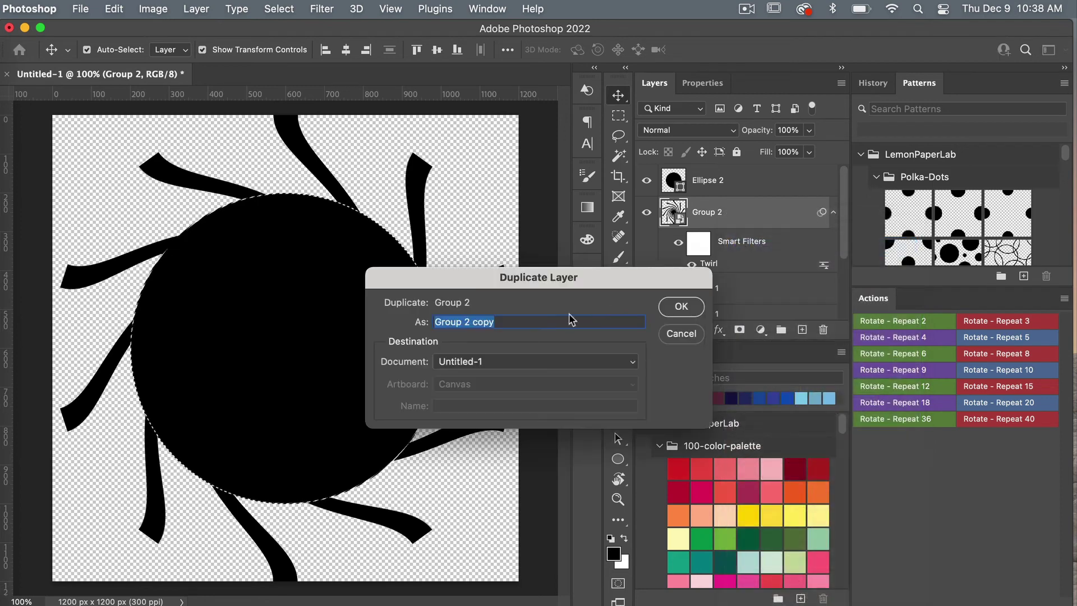
click(677, 307)
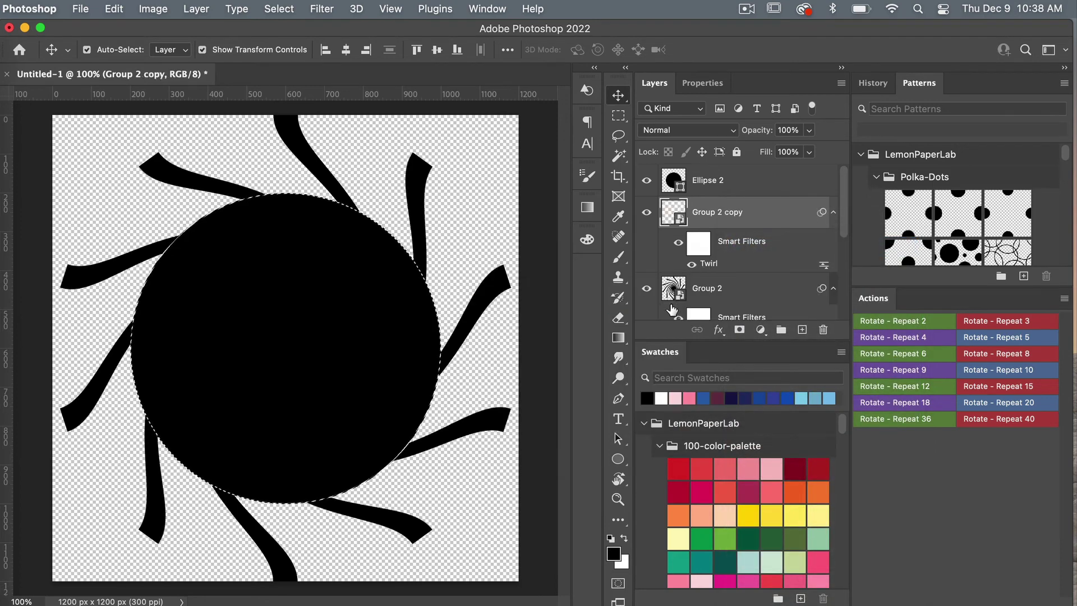
click(646, 288)
right_click(715, 214)
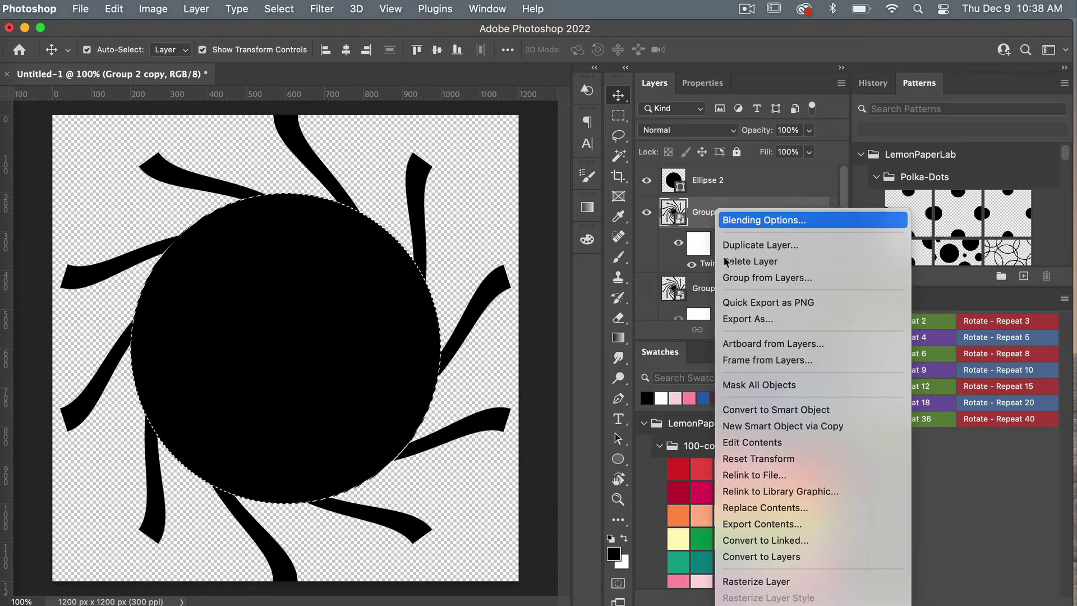
click(754, 581)
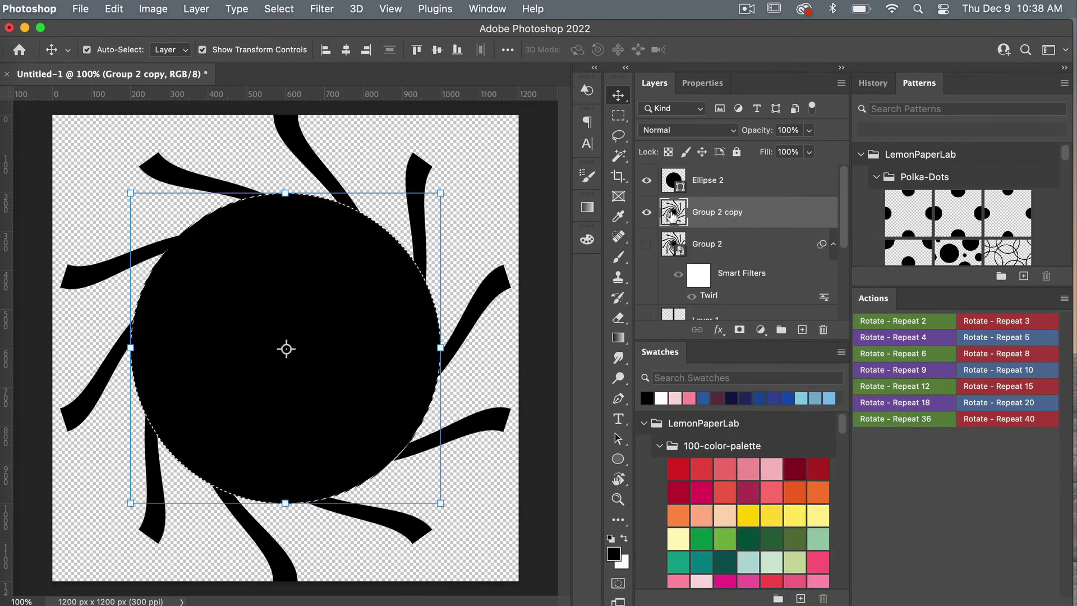
- Cut the selected circular area of Group 2 copy onto its own layer, and hide Group 2 copy and Ellipse 2
click(618, 115)
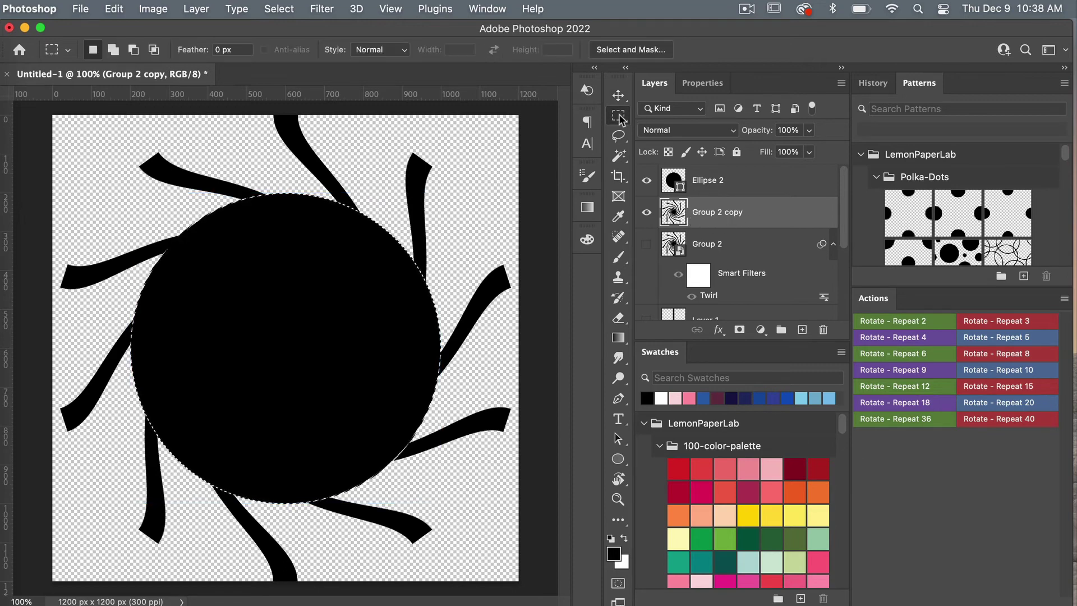
right_click(379, 283)
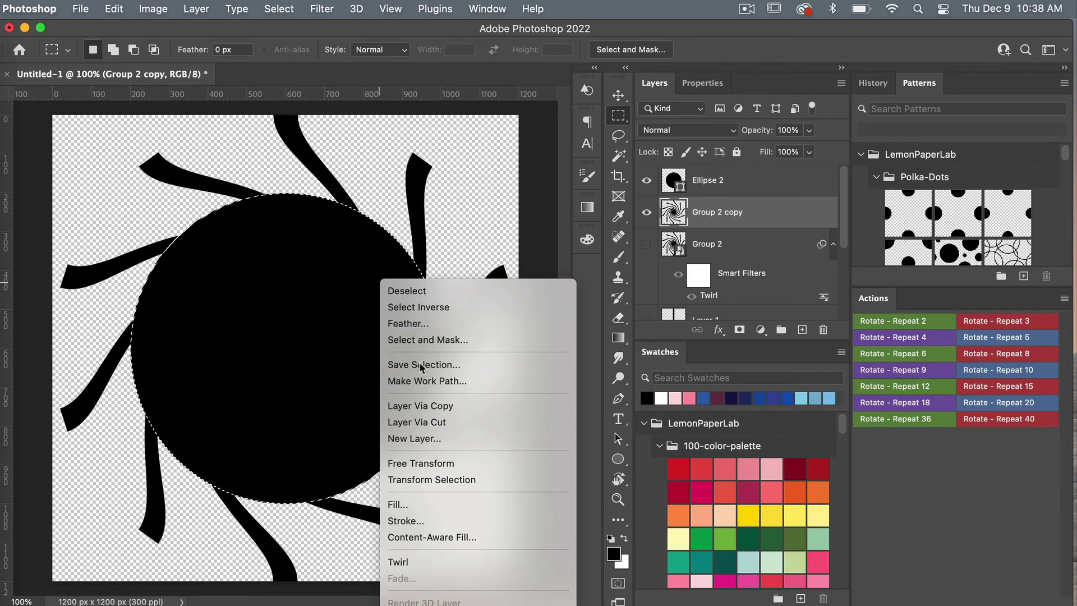
click(427, 423)
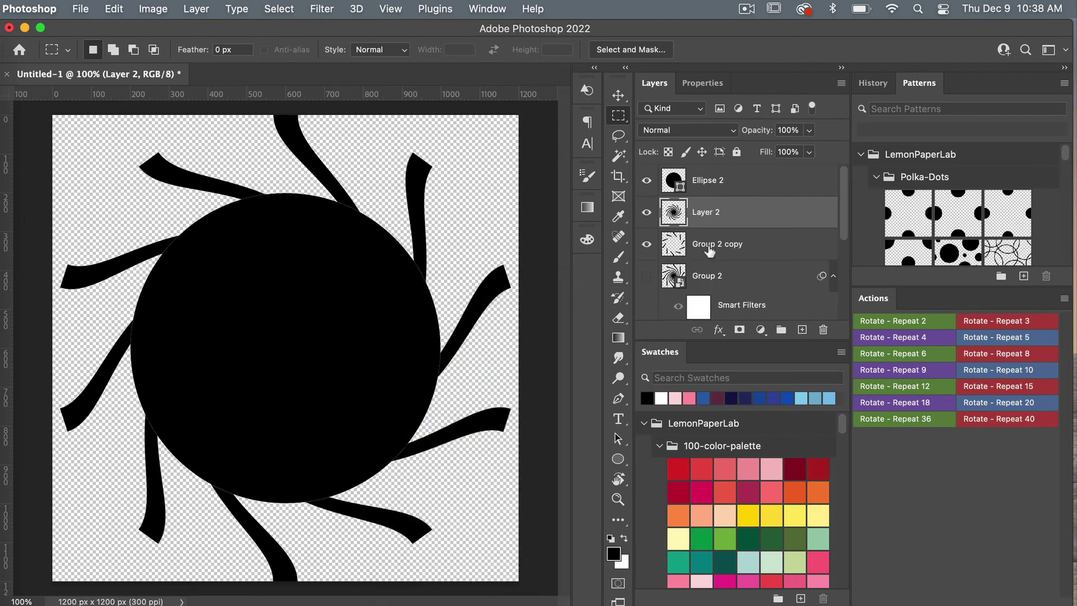
click(646, 244)
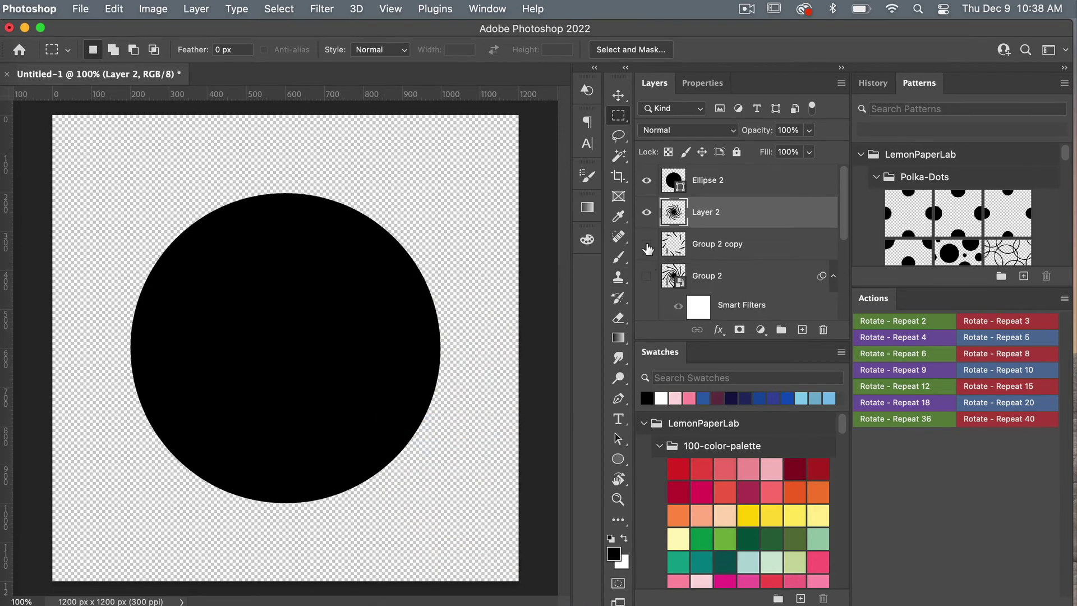
click(646, 180)
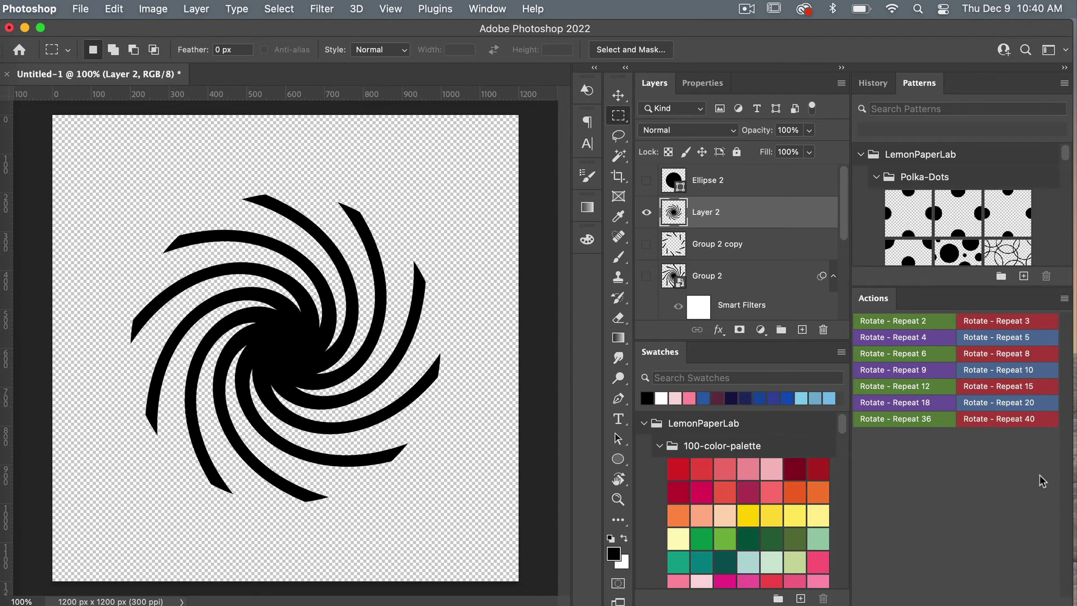
- Load the Pattern-Design action set and place it above the Repeat-Object-Around-Circle set, keeping the actions in Button Mode
click(1063, 300)
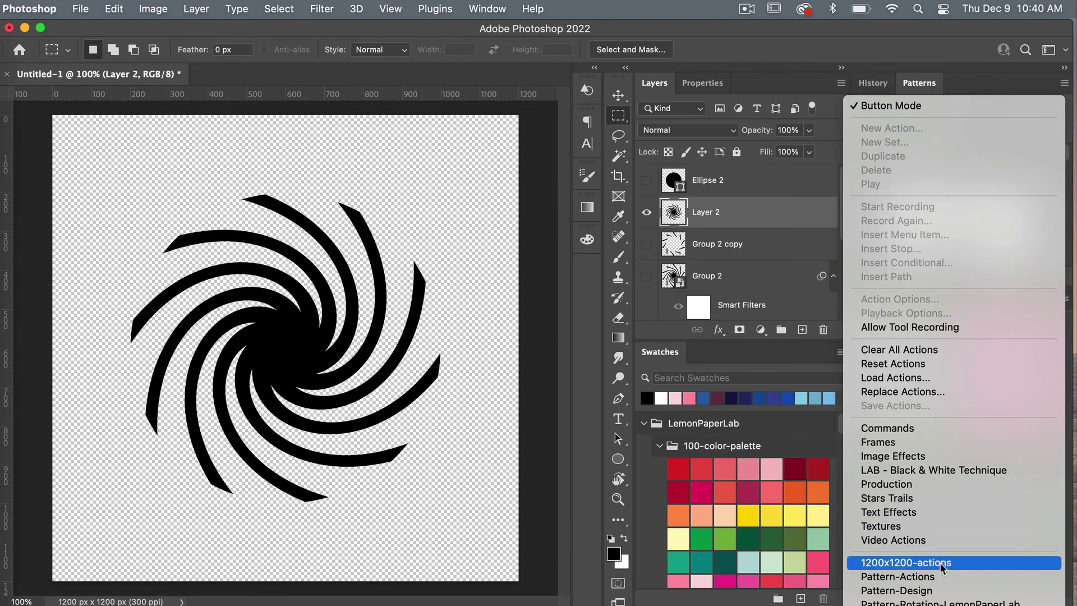
click(890, 591)
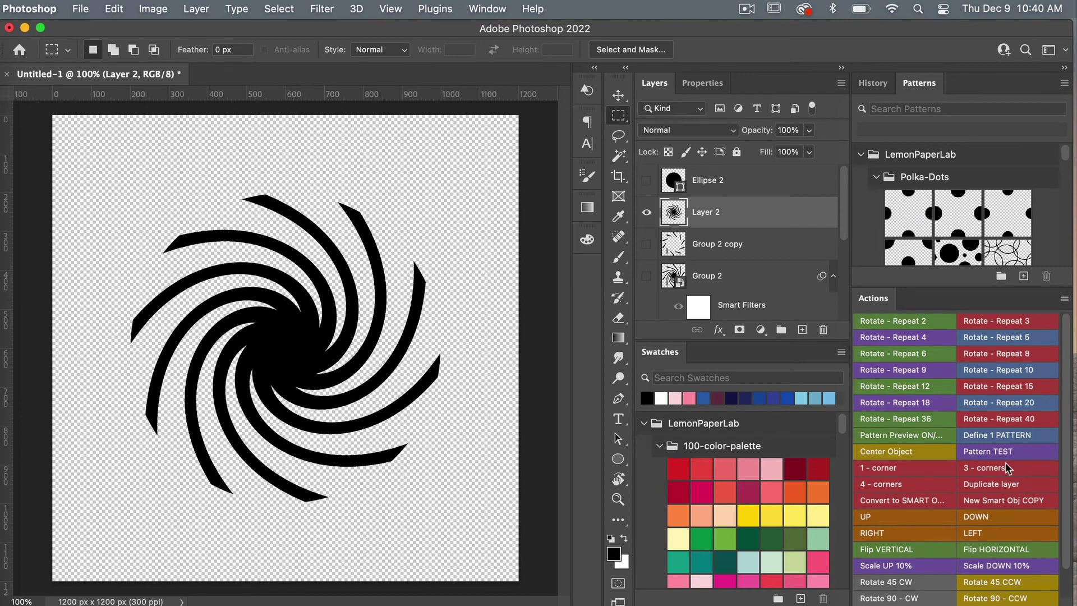
click(1064, 298)
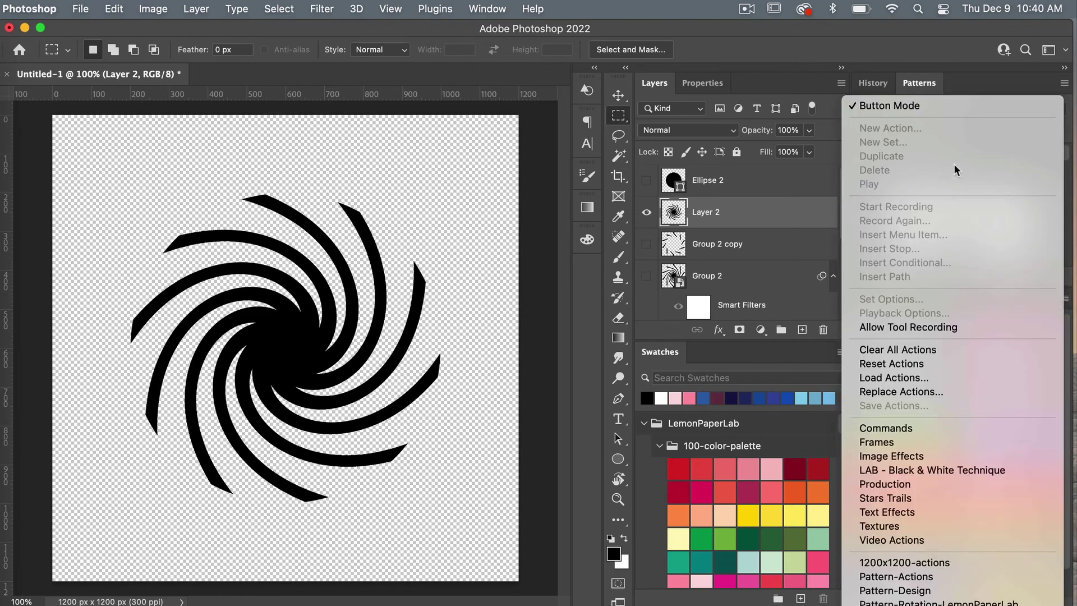
click(922, 112)
click(891, 319)
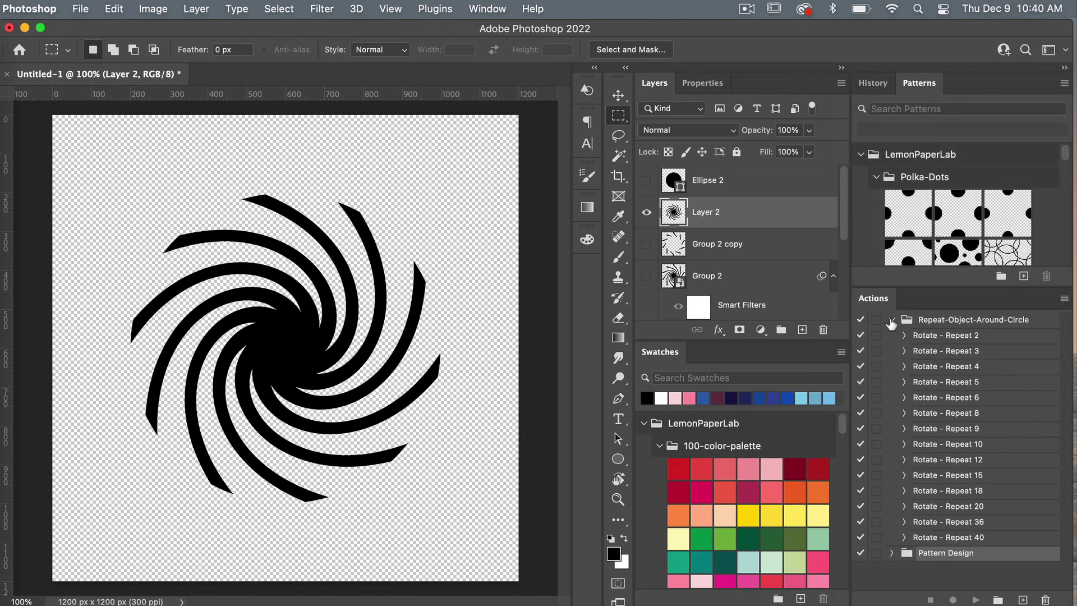
click(891, 320)
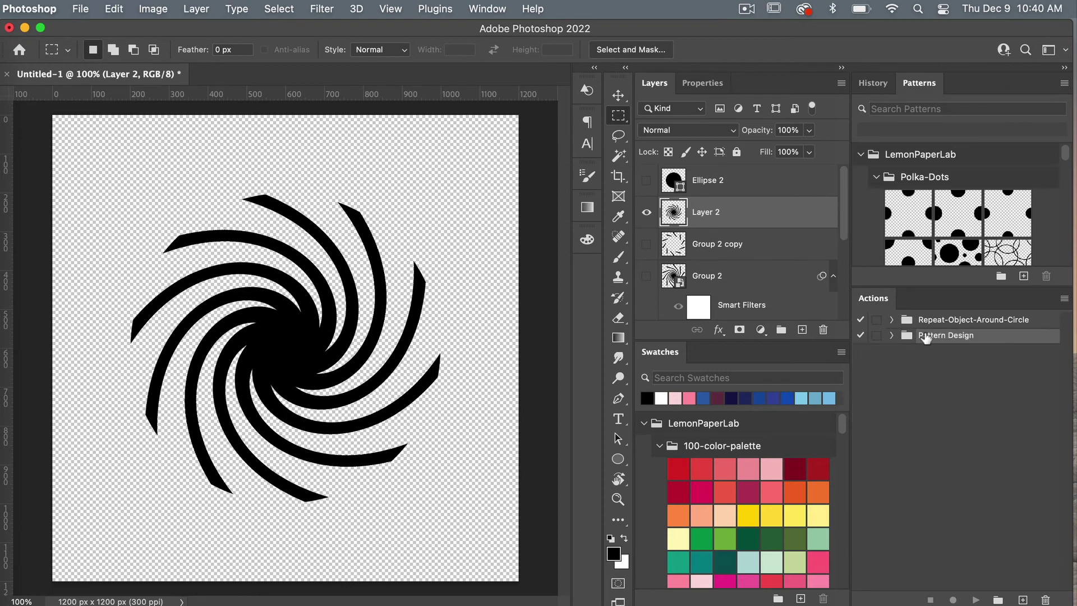
drag(927, 339, 933, 316)
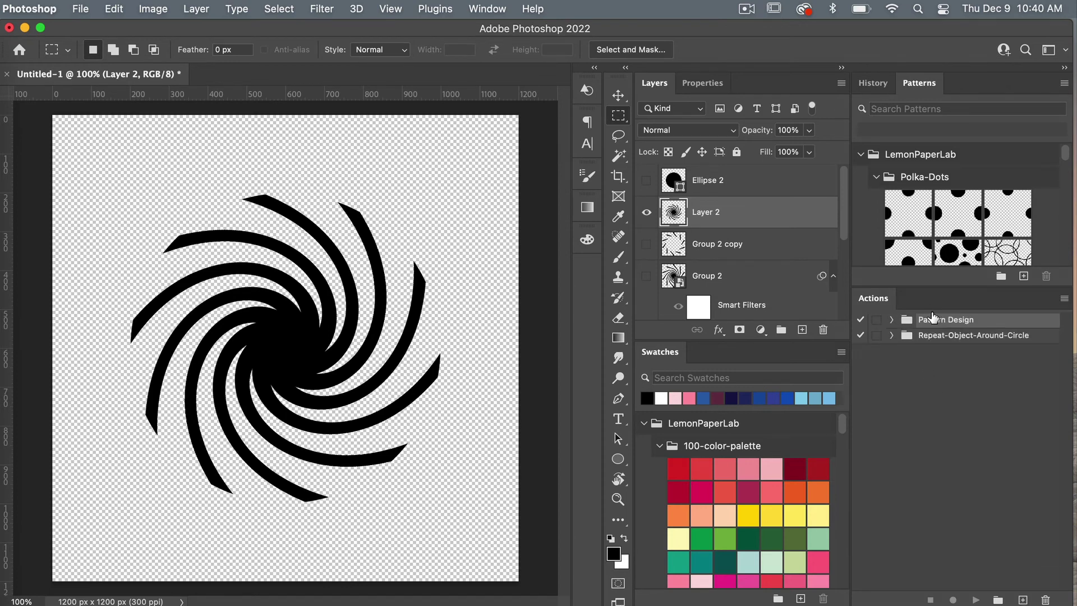
click(1064, 298)
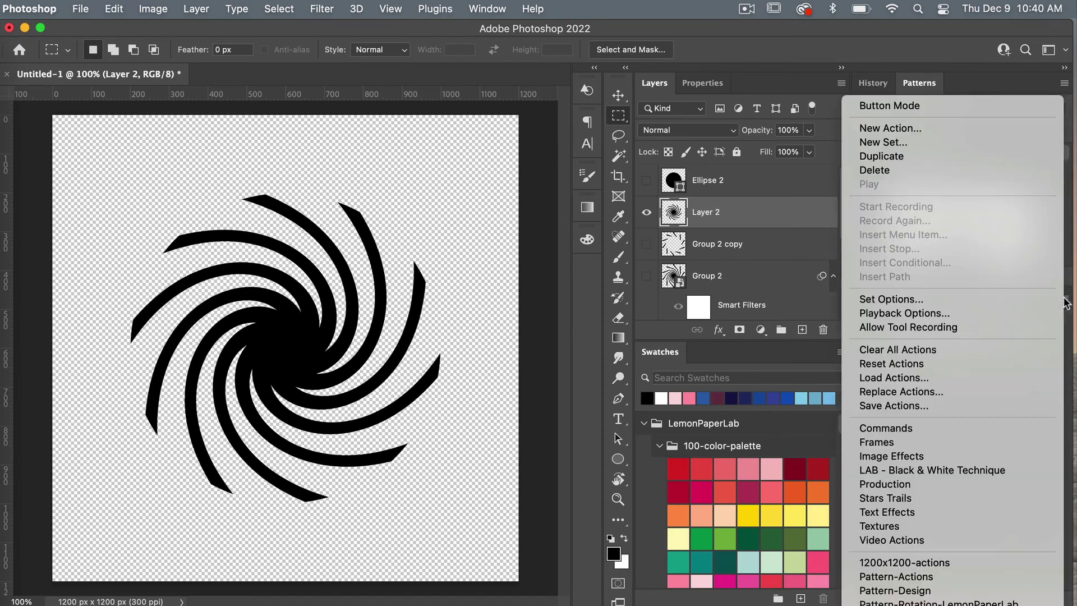
click(915, 111)
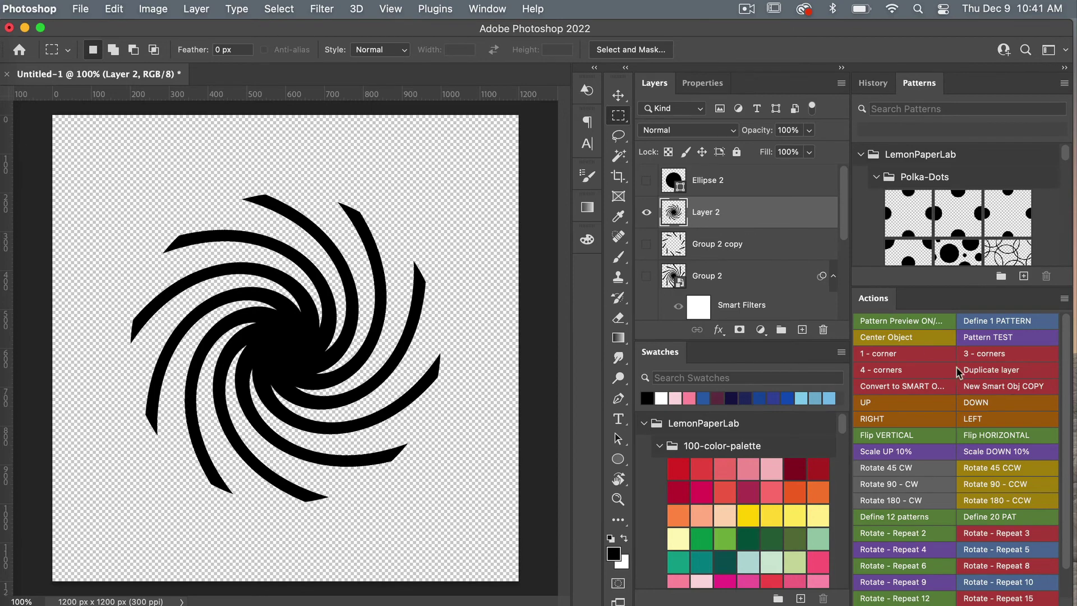
- Copy the swirl to the canvas corners with the 4 - corners action and turn on Pattern Preview
click(914, 371)
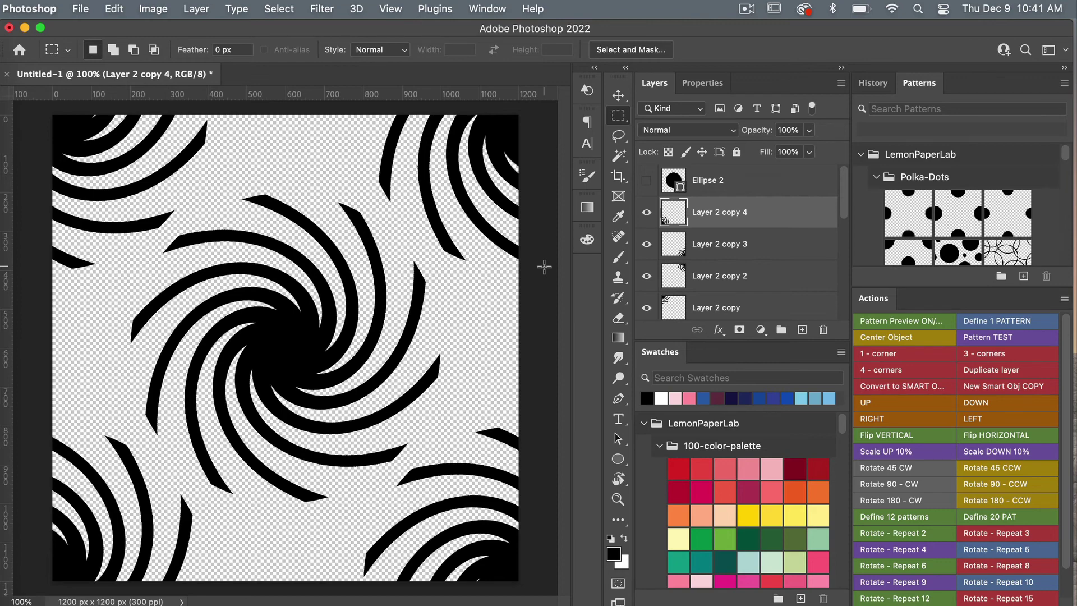
key(super+minus)
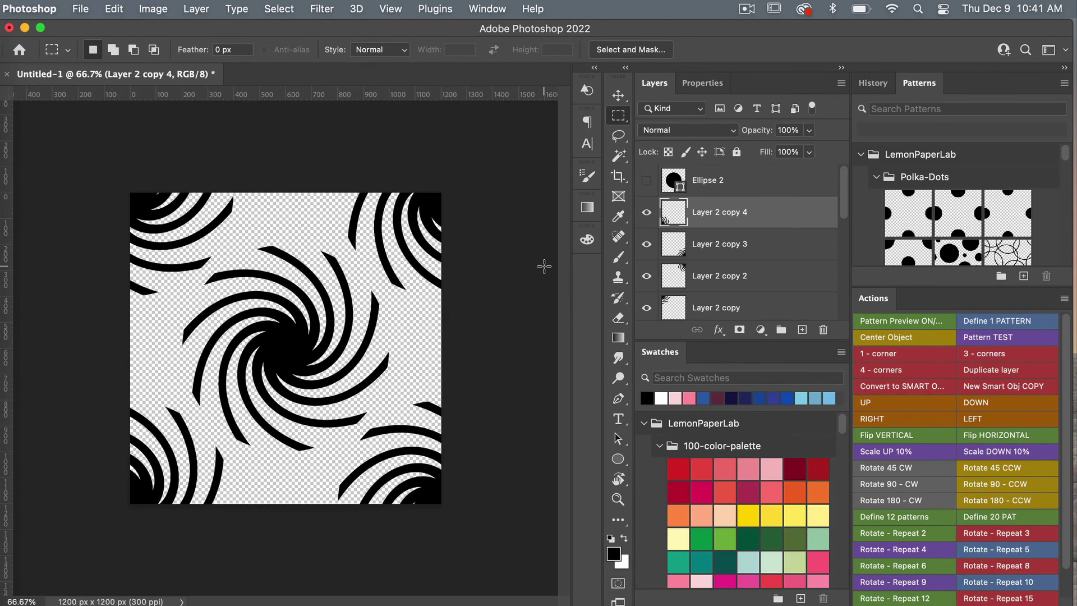
click(906, 321)
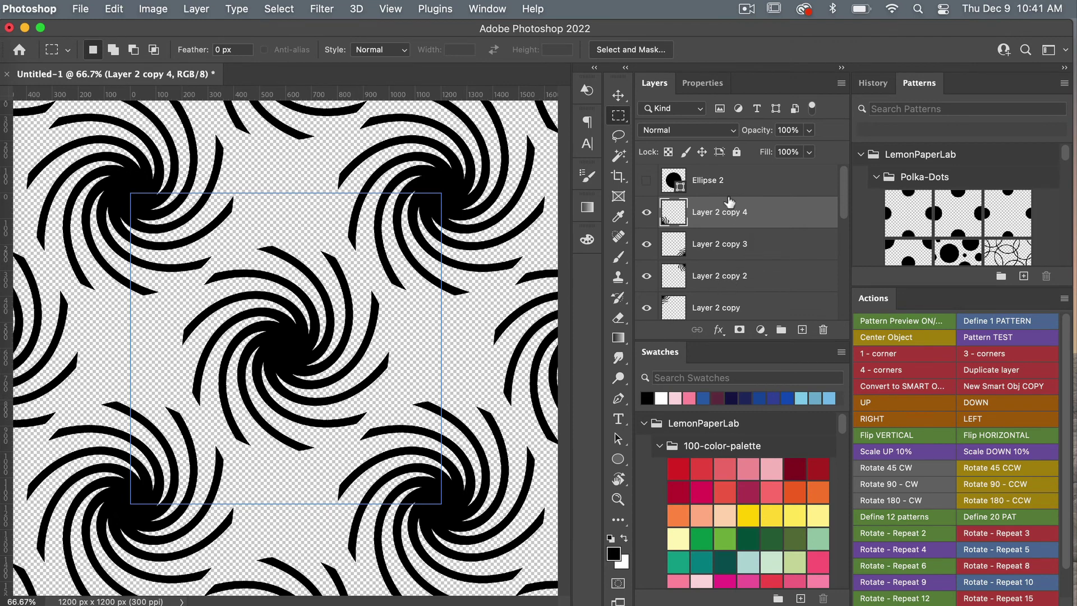
- Flip the central swirl on Layer 2 horizontally and define the tile as a pattern with the Define 1 PATTERN action
scroll(729, 249, down, 4)
click(707, 235)
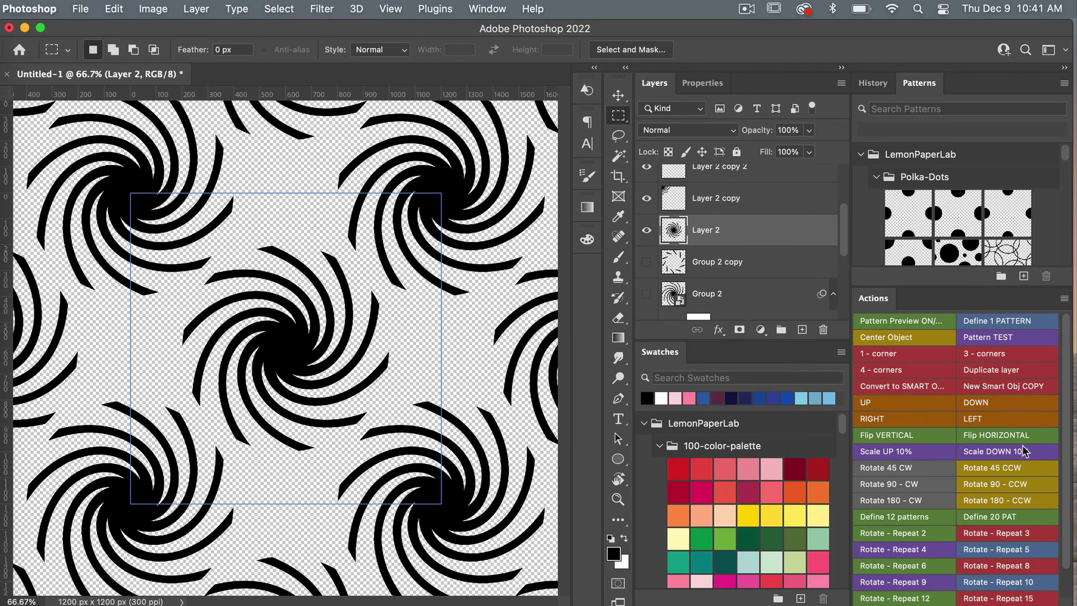
click(995, 434)
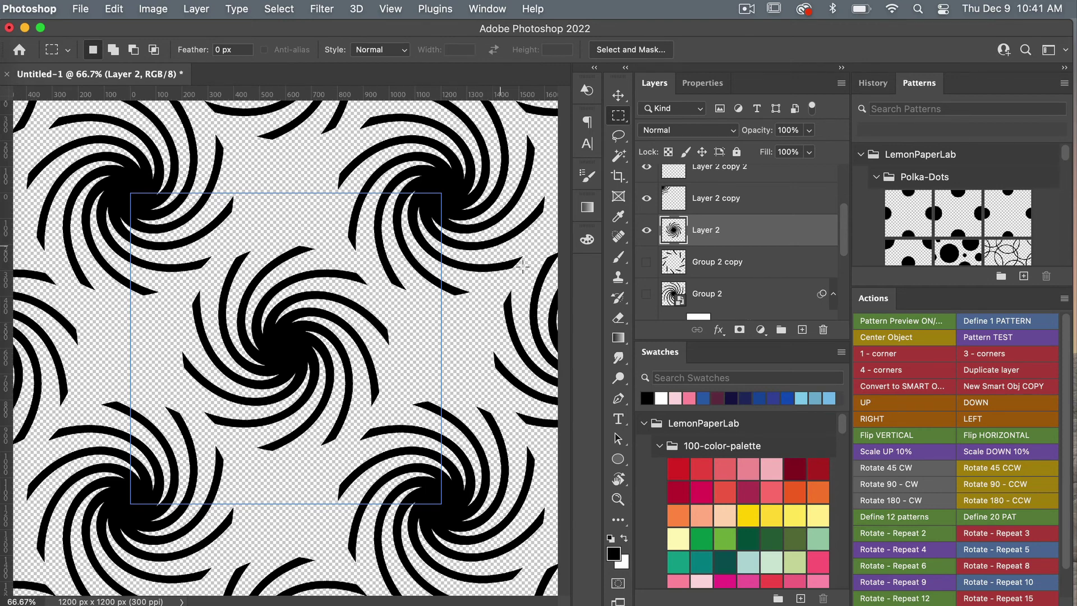
click(995, 322)
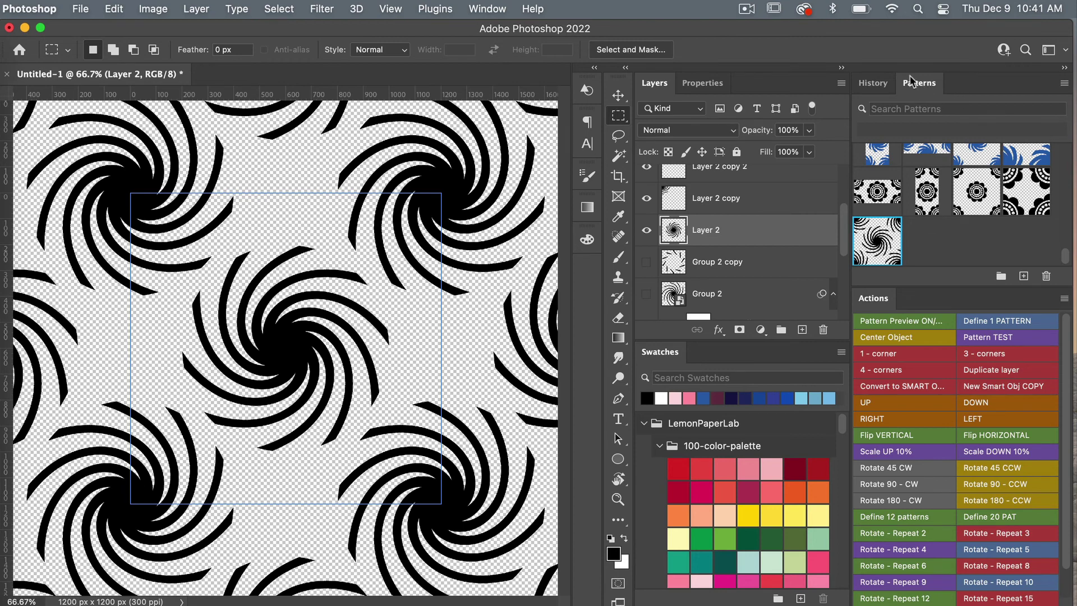
click(485, 9)
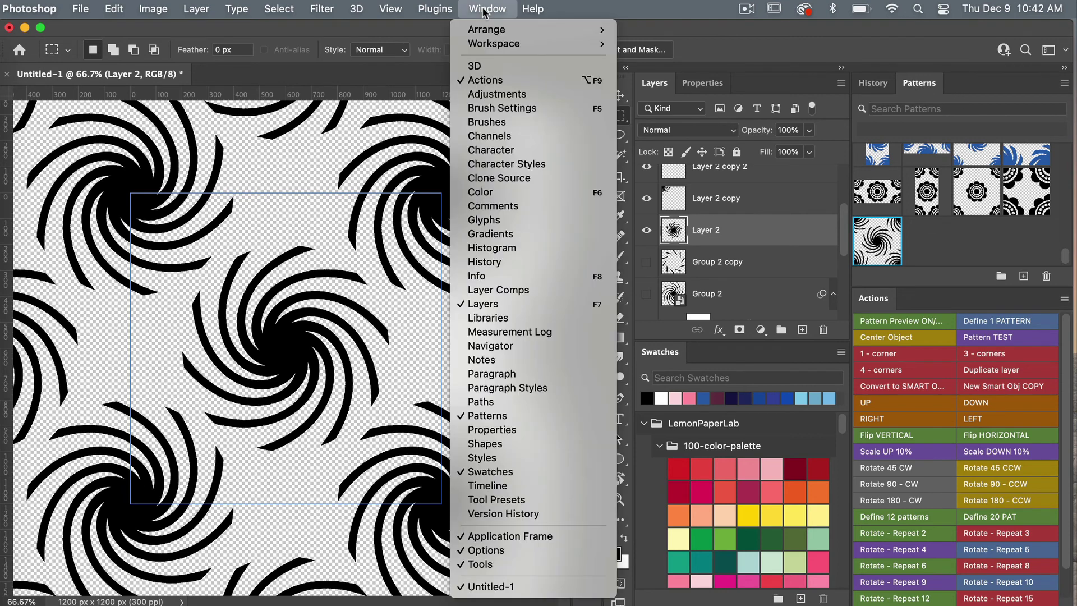
click(902, 255)
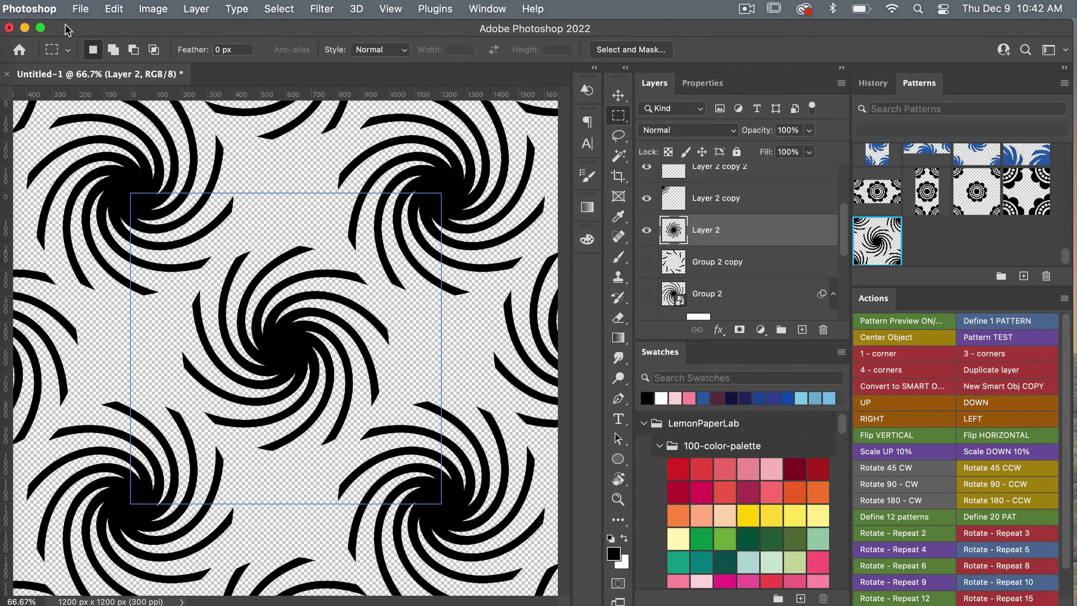
- Create a new 3600 x 3600 px document at 300 ppi with an artboard and transparent background from the recent presets
click(82, 11)
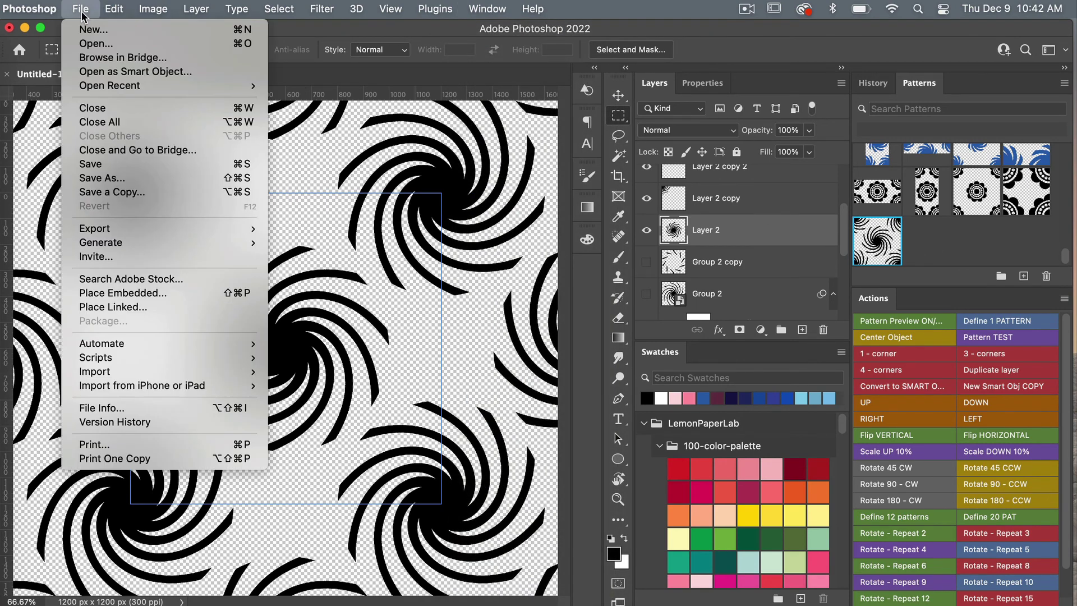
click(82, 31)
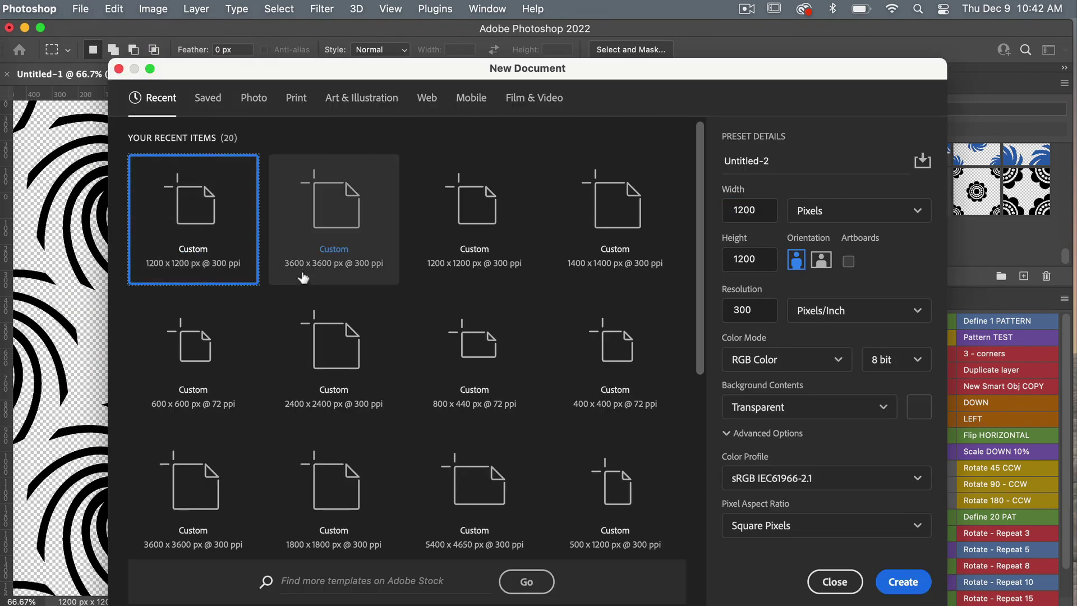
click(321, 211)
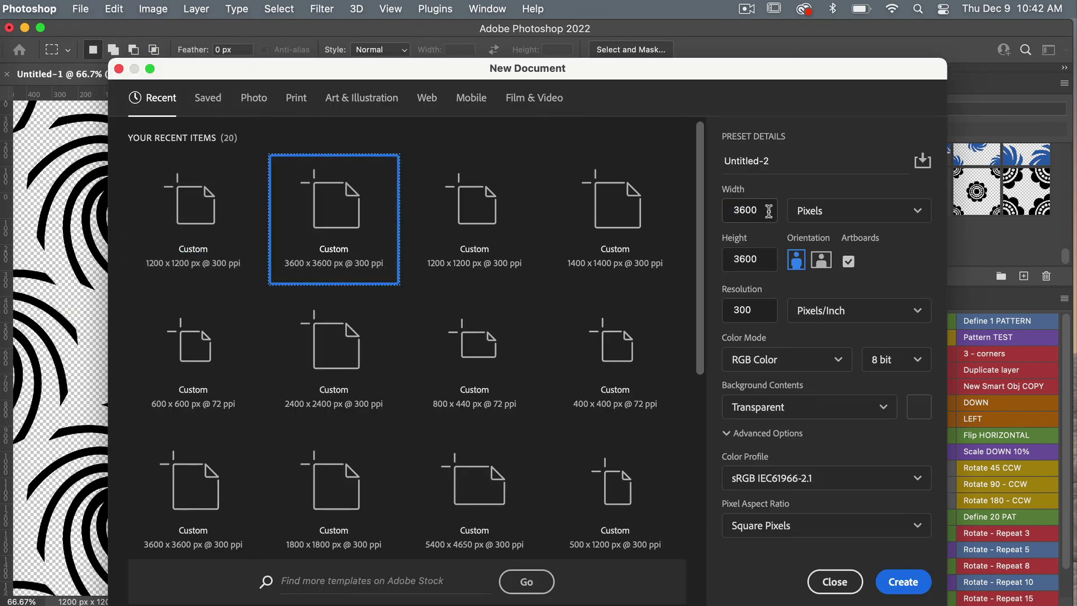
click(900, 589)
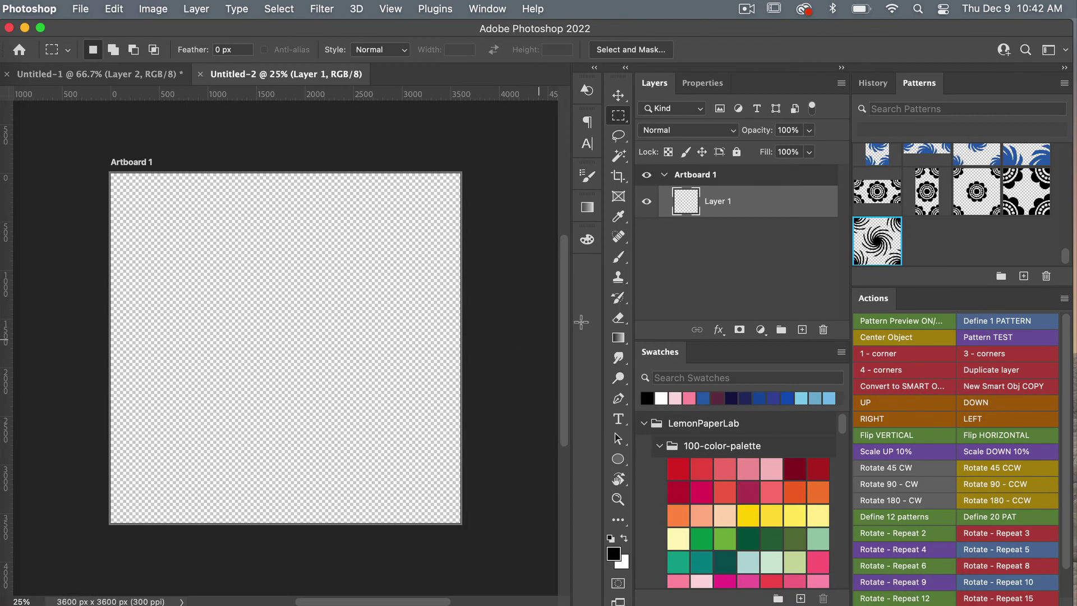
- Run the Pattern TEST action on the artboard and apply the new swirl pattern to Pattern Fill 1
click(1007, 339)
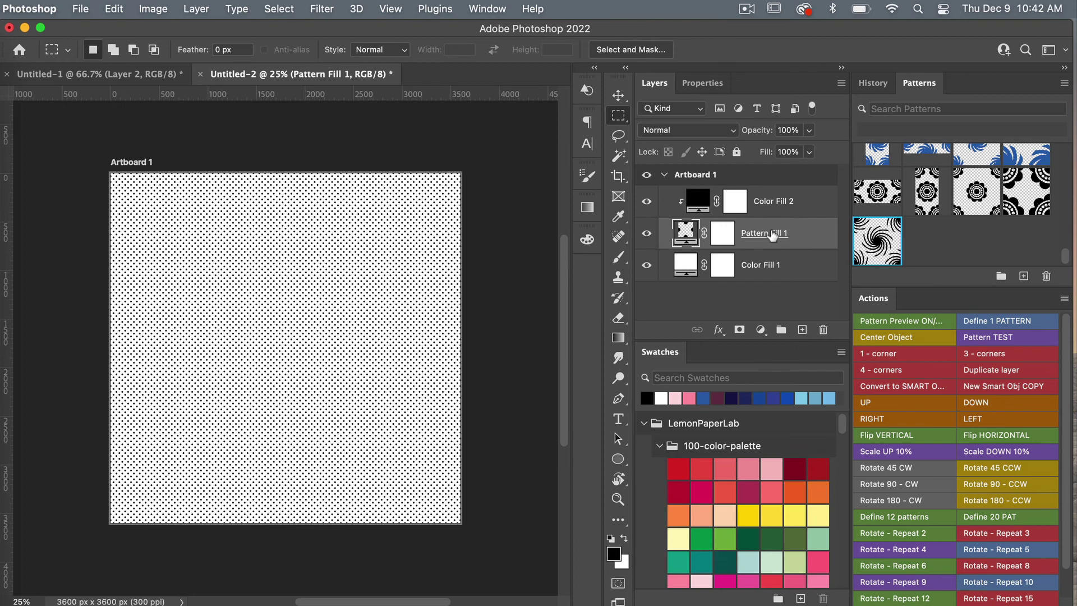
click(882, 241)
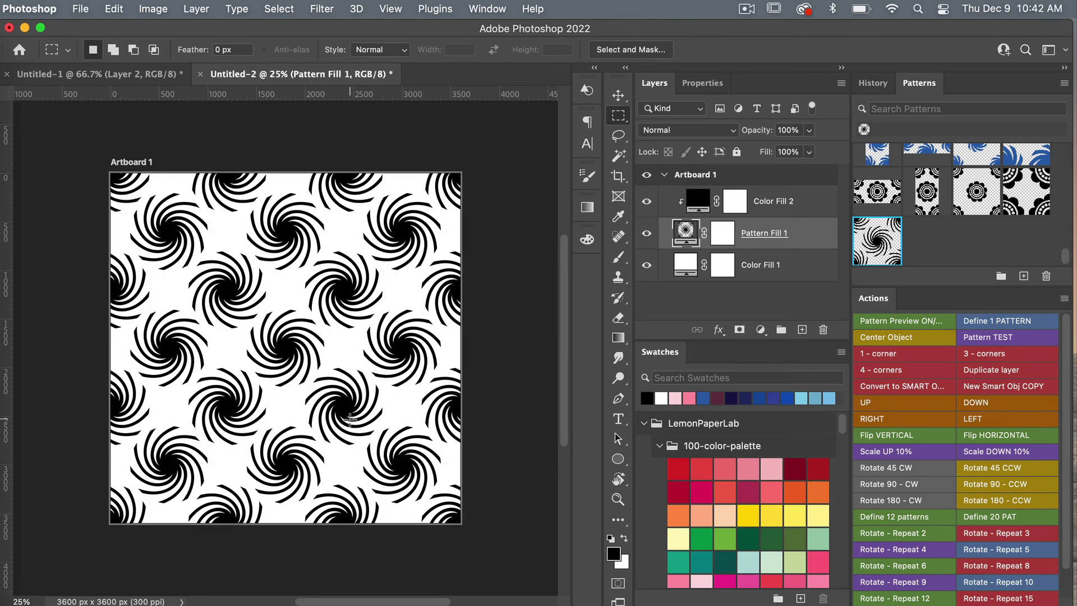
- Recolor the swirls on Color Fill 2 to green and the background on Color Fill 1 to dark teal, using the 100-color-palette swatches
click(769, 210)
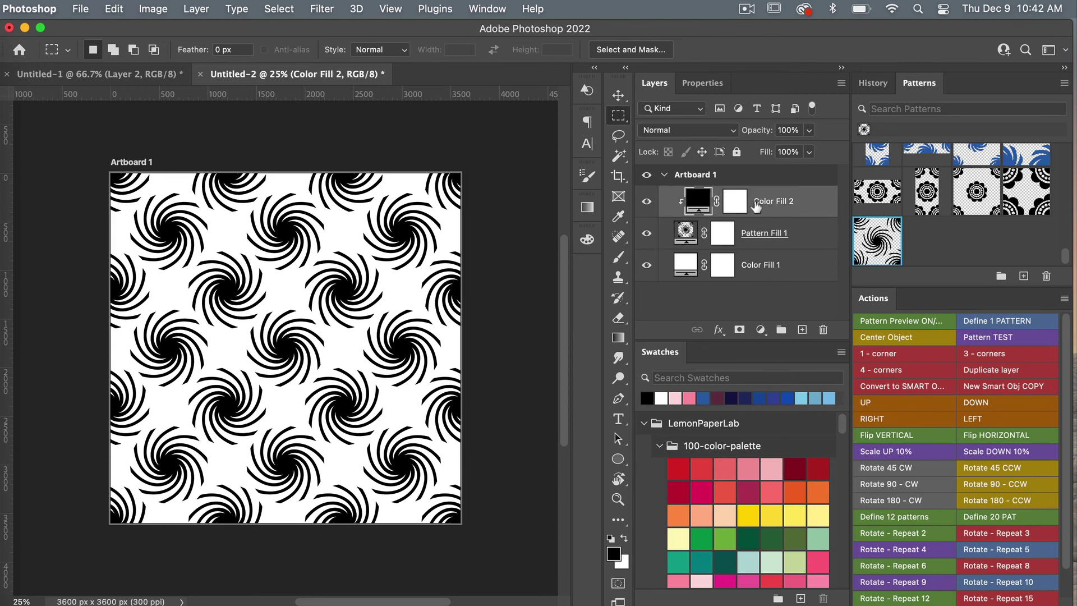
click(677, 563)
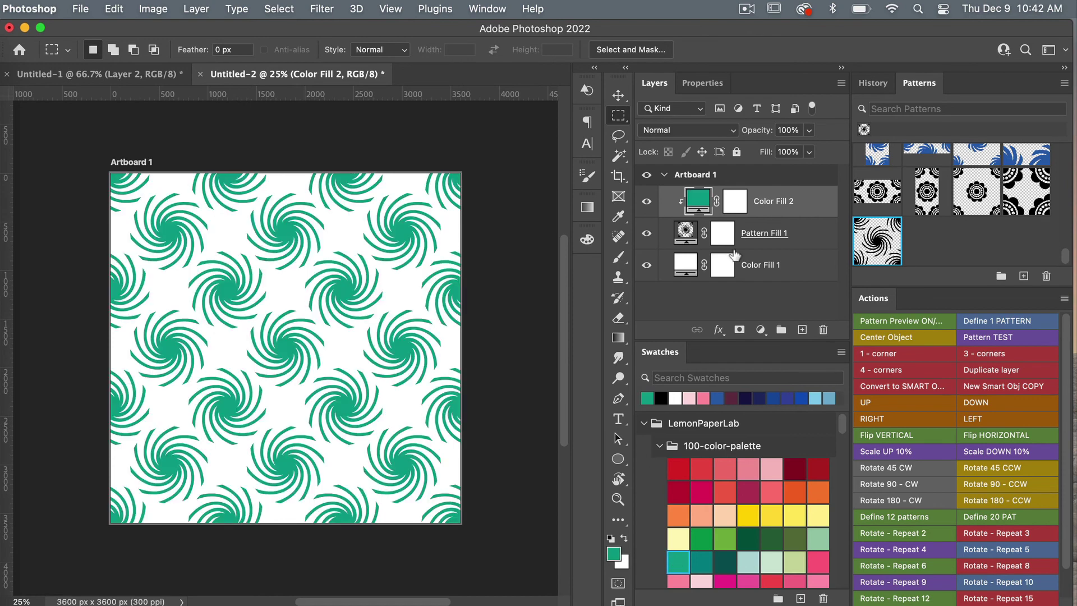
click(765, 268)
click(700, 560)
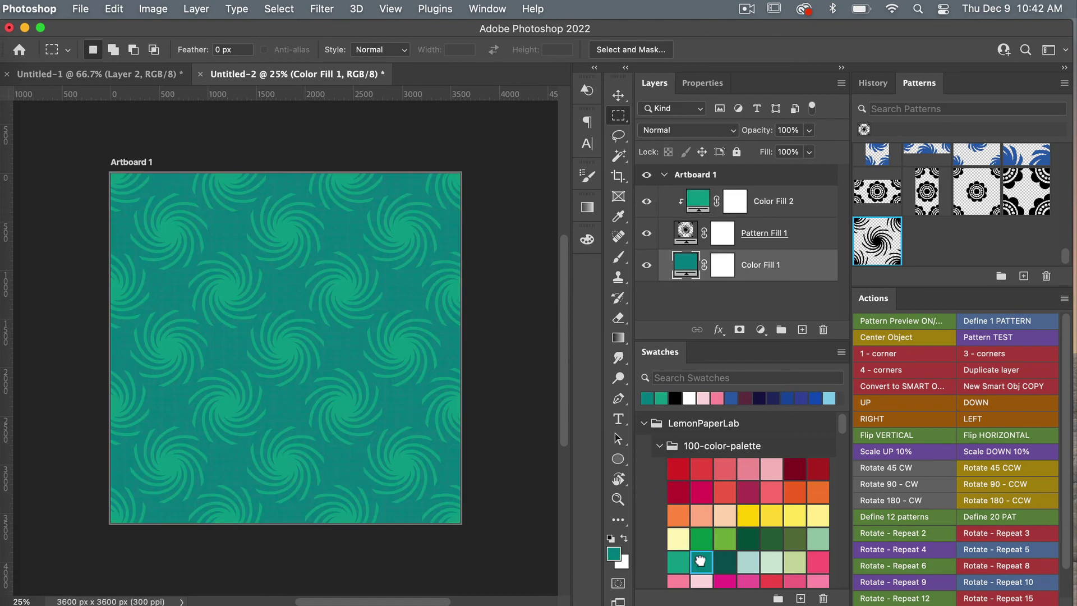
click(724, 561)
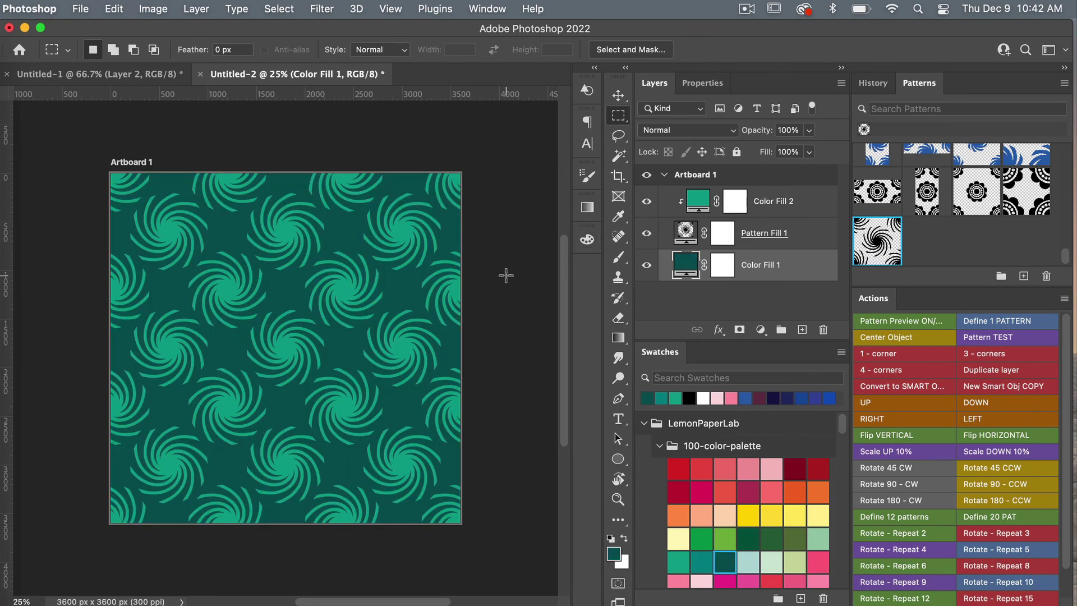
- Set the scale of Pattern Fill 1 to 75%, after trying 50%
click(687, 234)
double_click(687, 235)
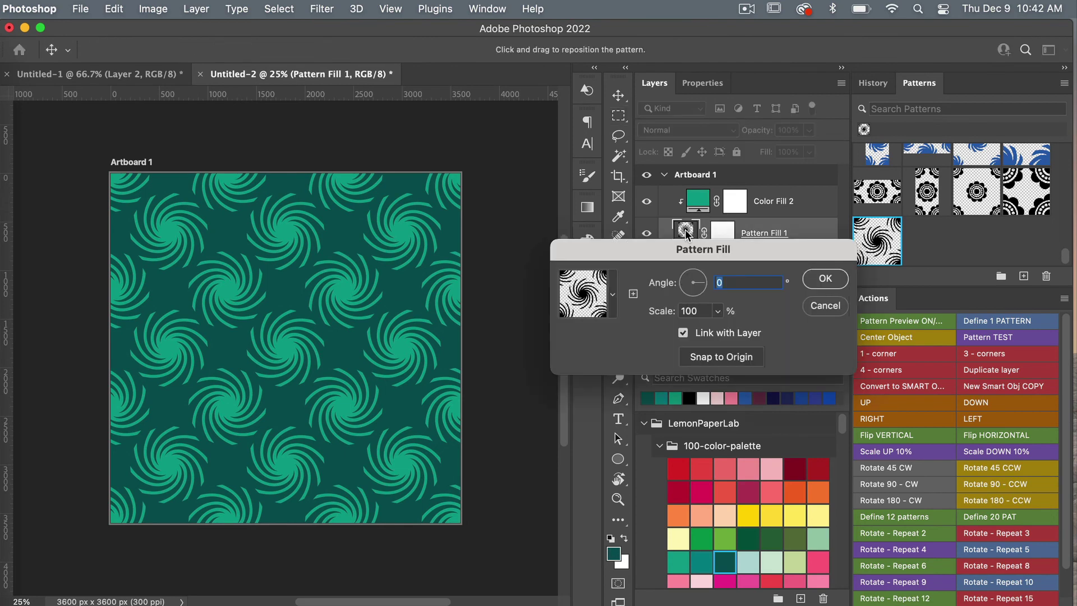
click(690, 310)
text(50)
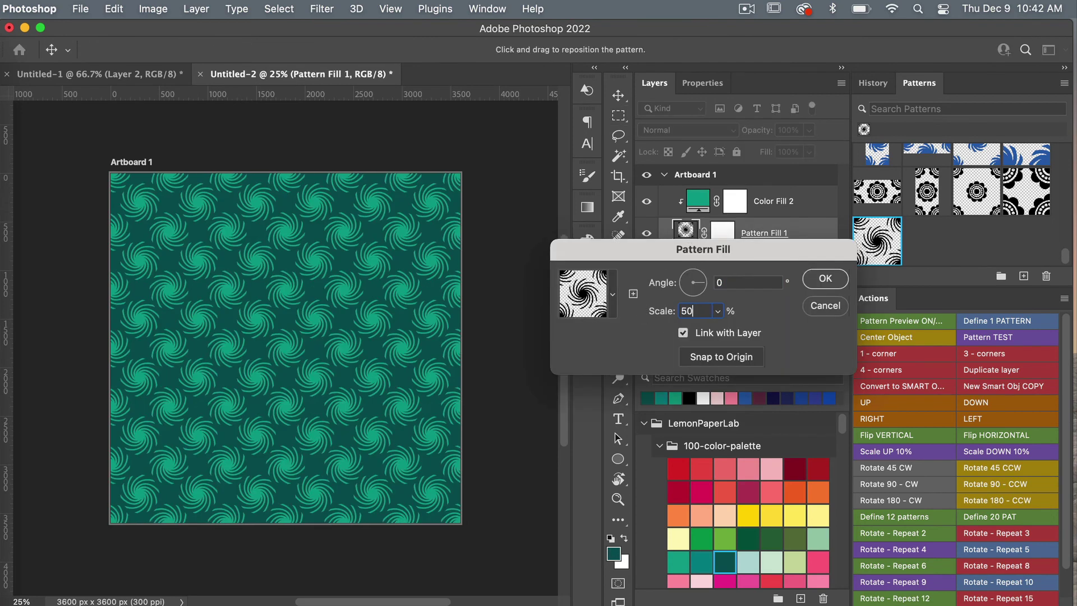
click(666, 313)
text(75)
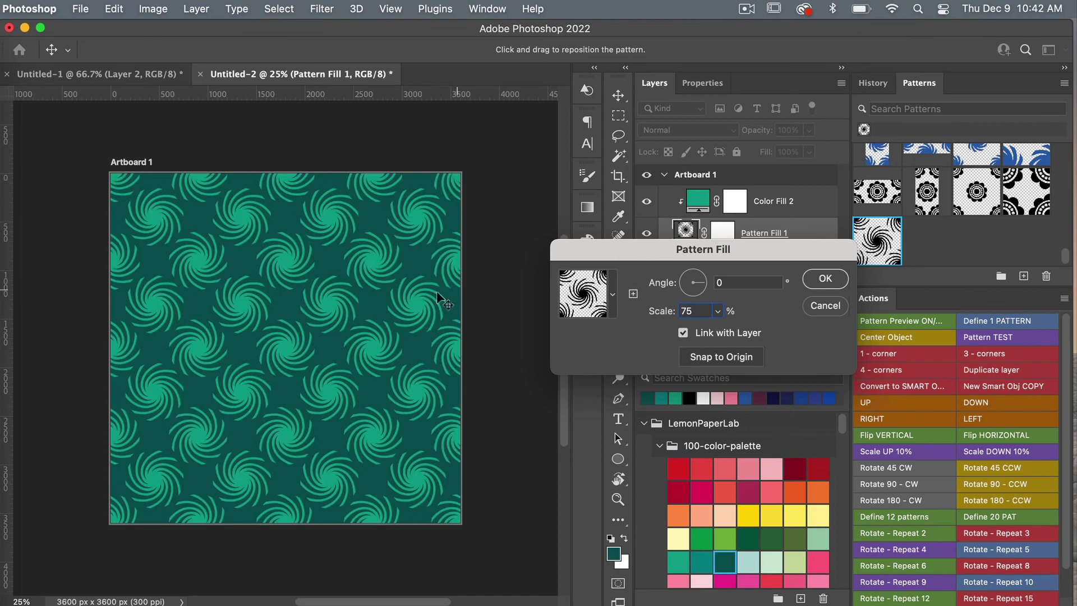
click(825, 278)
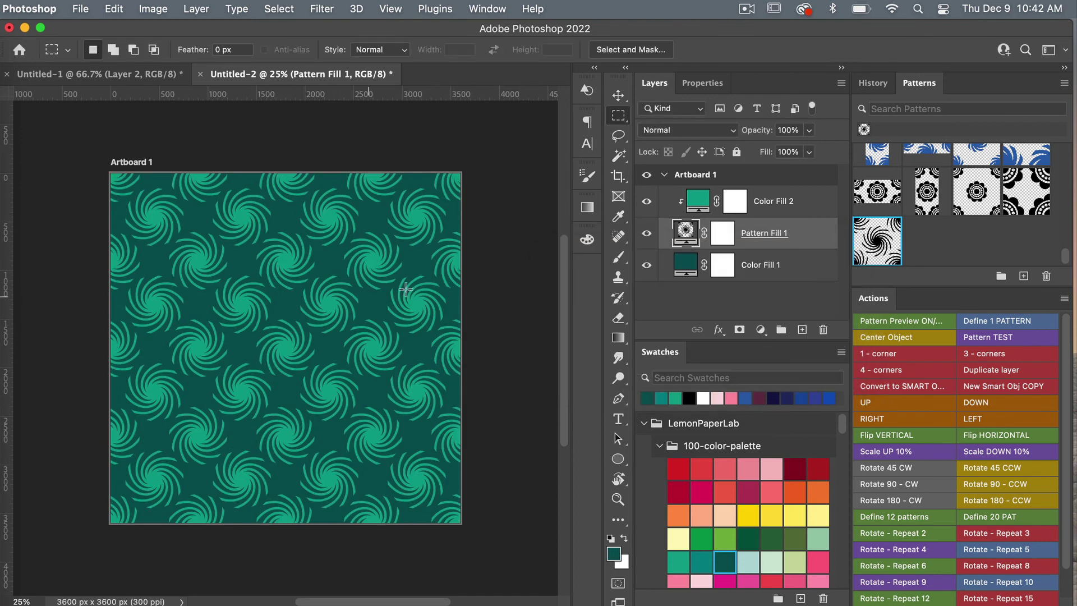